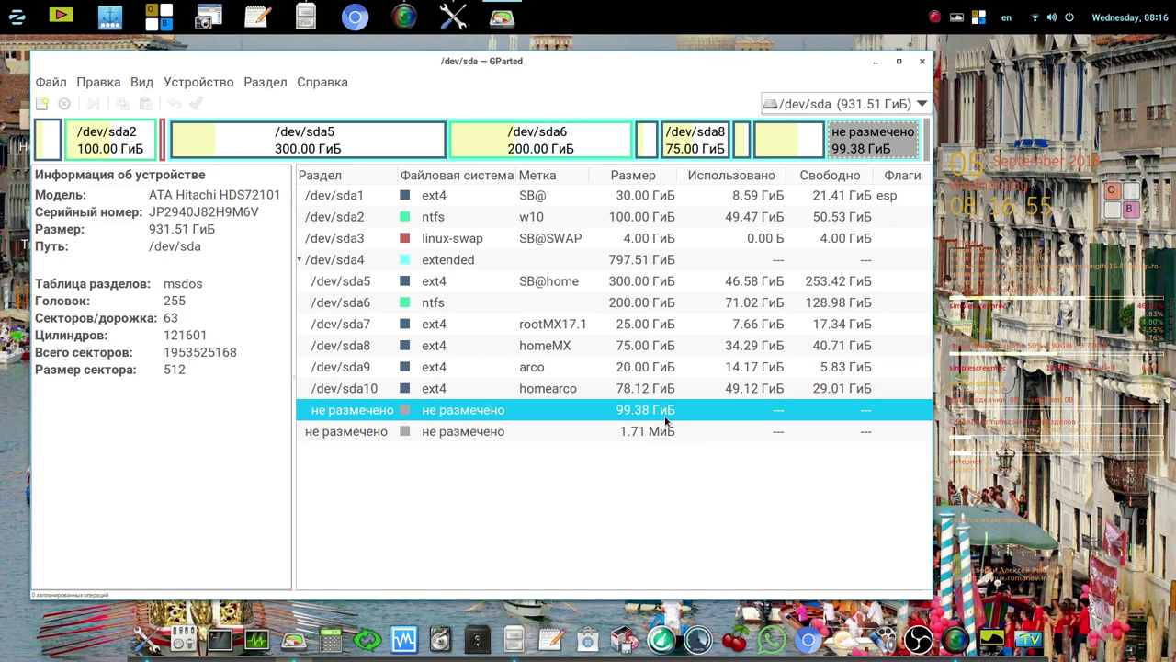
Open the calculator, move it clear of the partition list, and compute 25×1024.
click(331, 640)
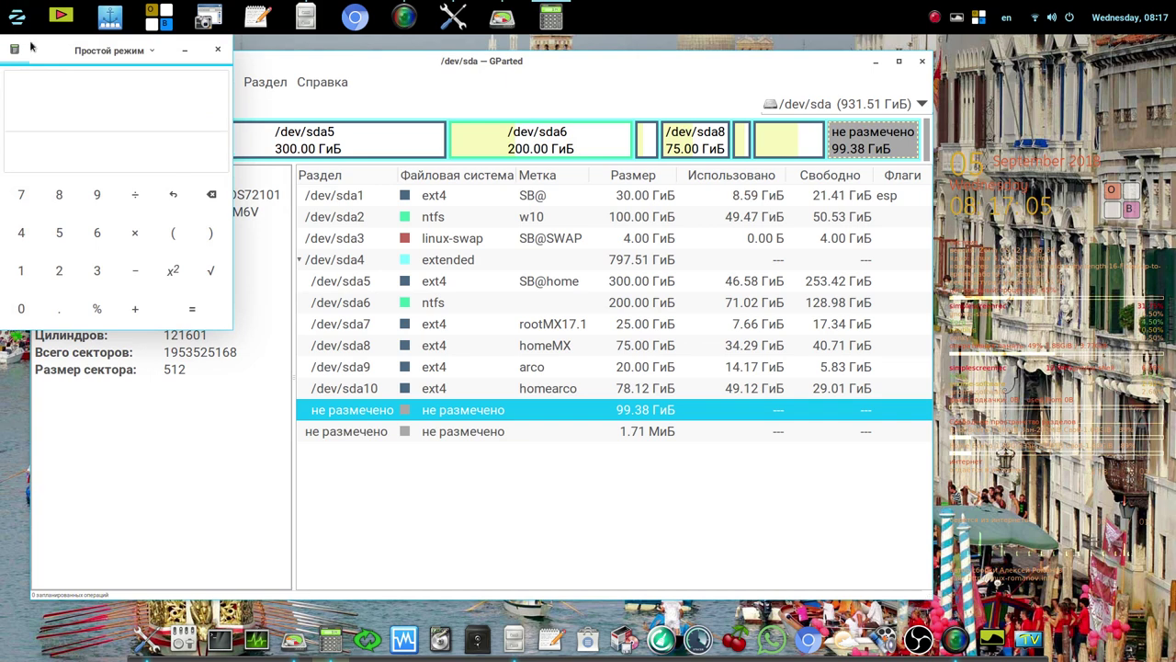
drag(71, 45, 875, 82)
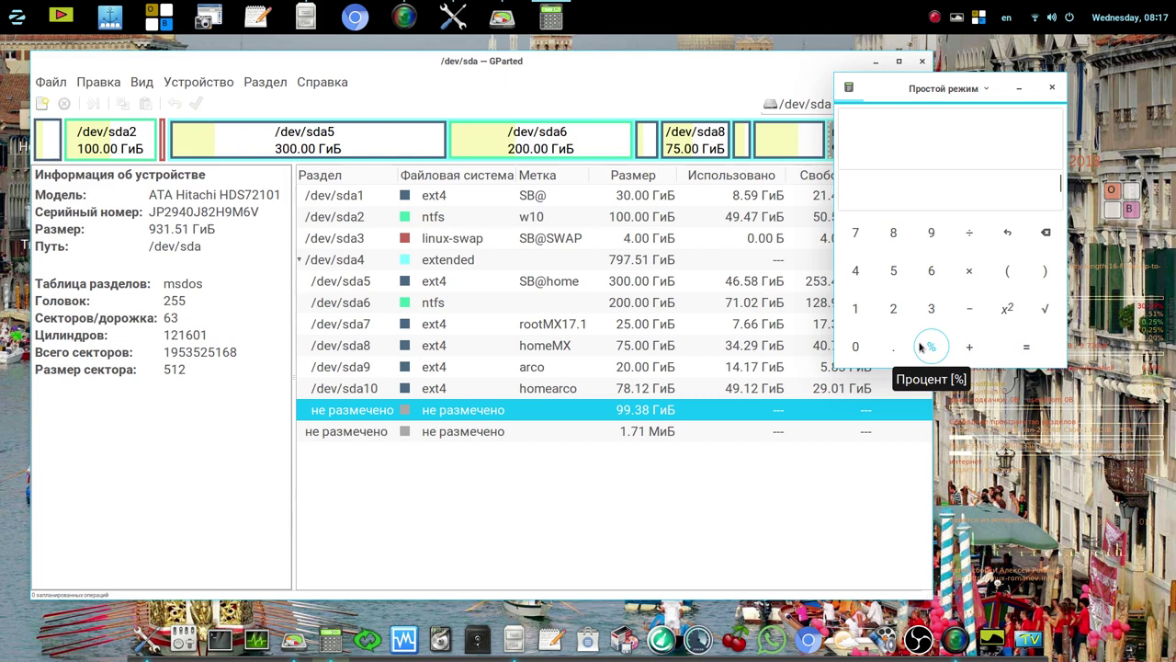
click(894, 311)
click(894, 272)
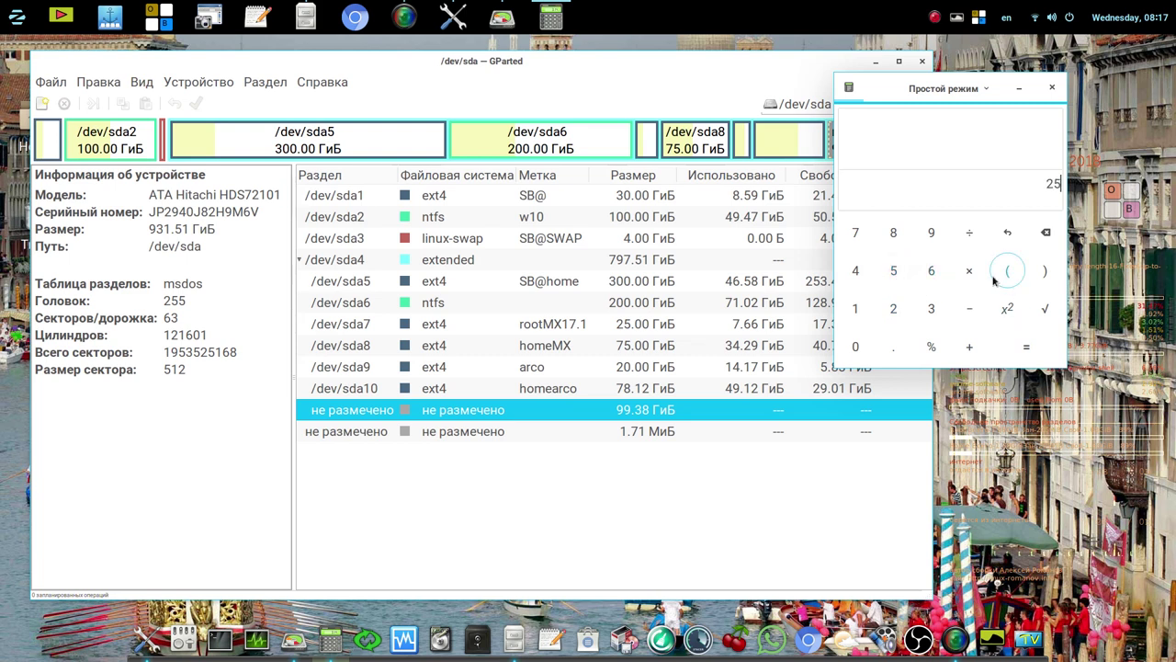
click(969, 271)
click(855, 312)
click(854, 344)
click(893, 311)
click(856, 271)
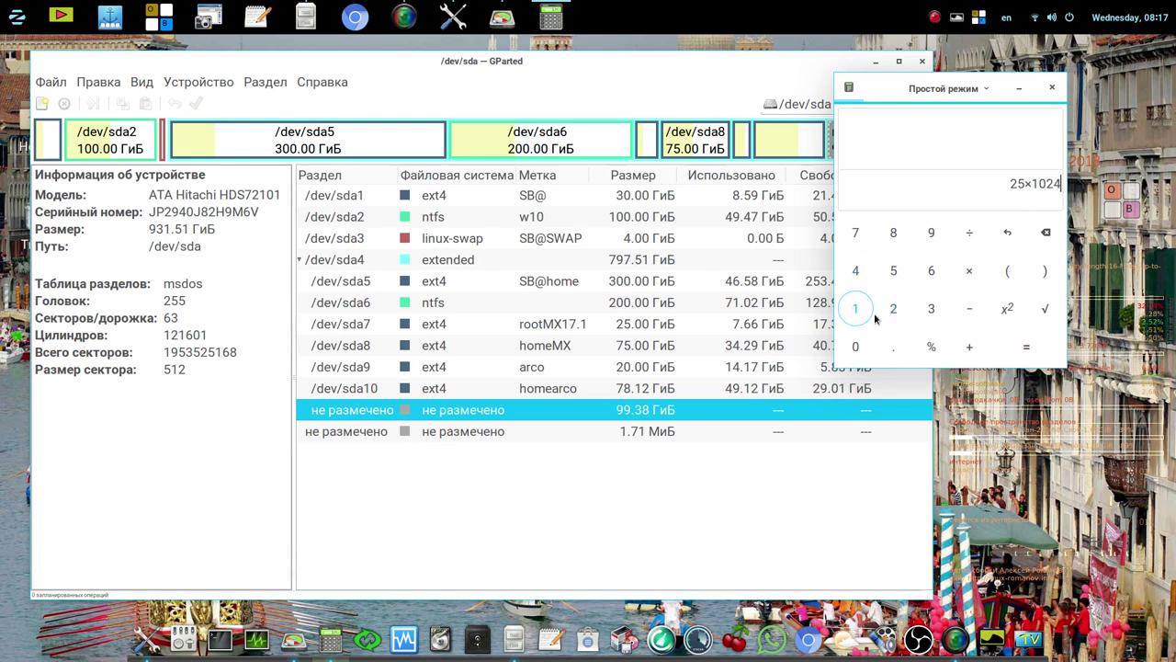
click(1035, 348)
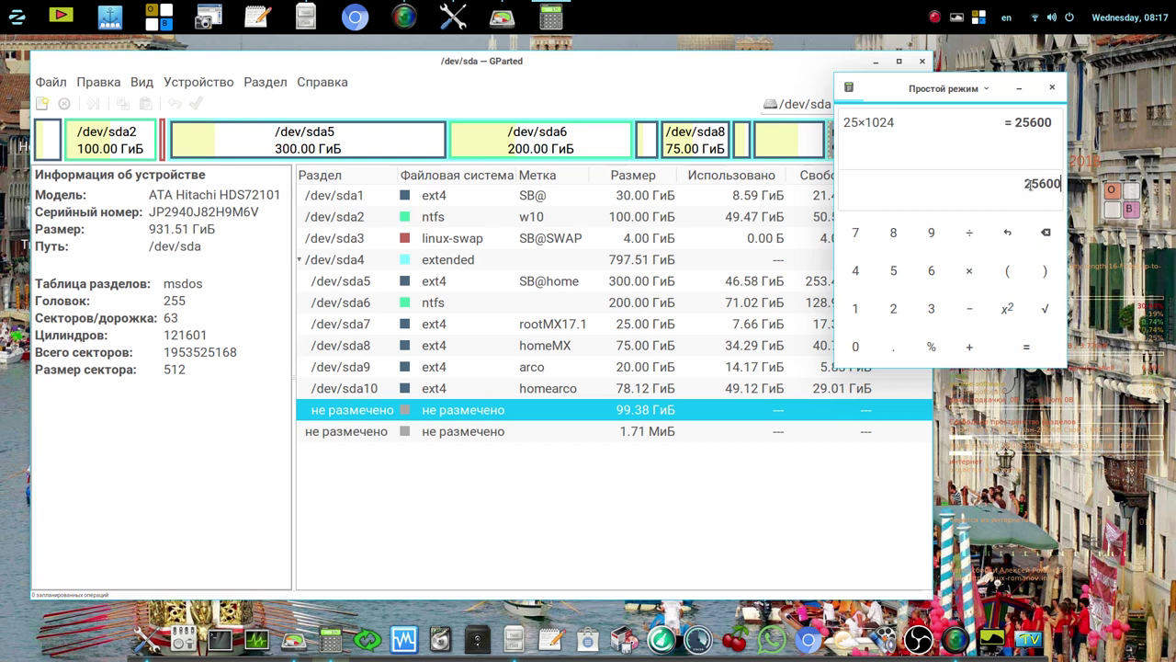
Copy the result of the 25×1024 calculation to the clipboard.
drag(1026, 184, 1064, 184)
key(cmd+c)
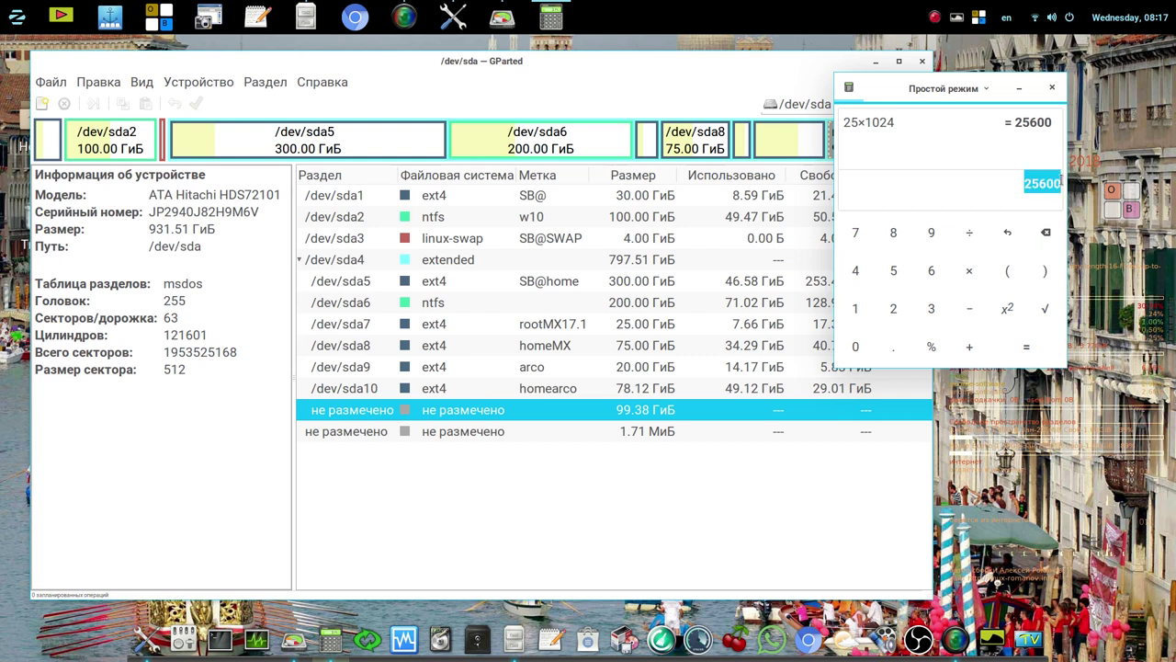
right_click(1053, 183)
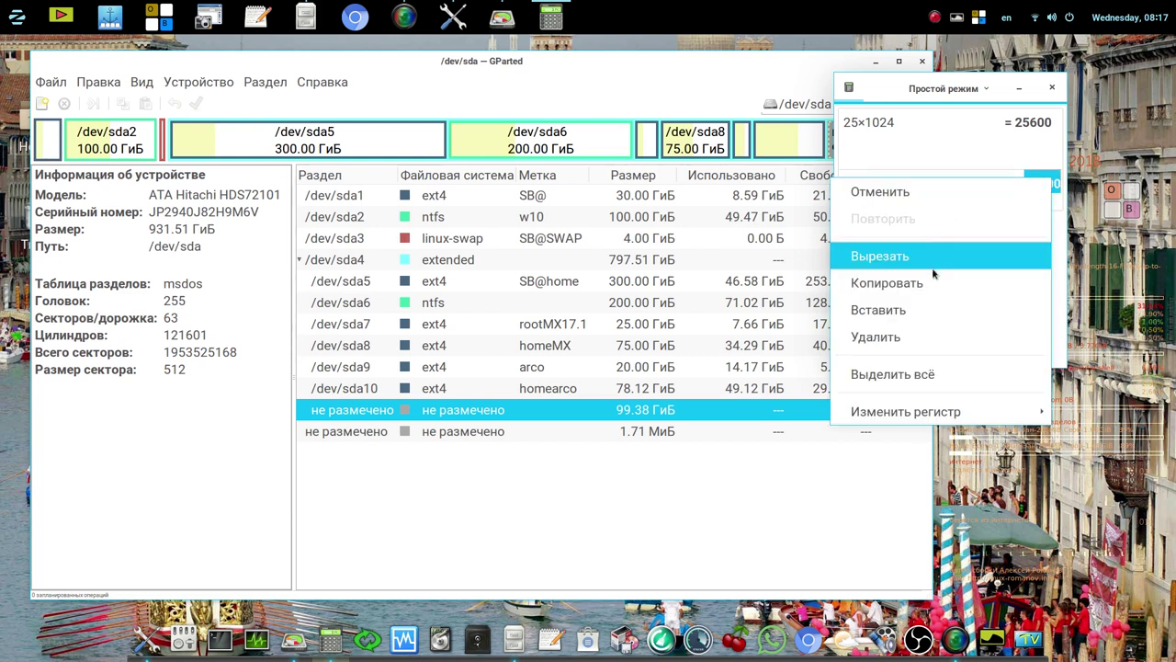
click(956, 288)
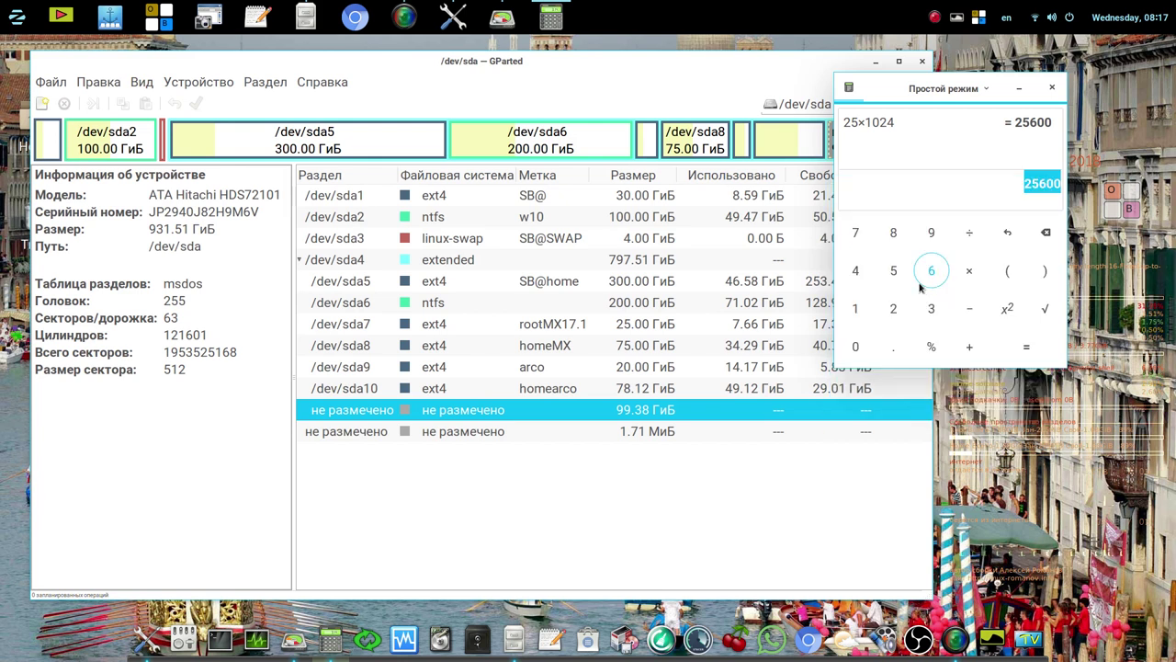
Create a logical ext4 partition of 25600 MiB in the 99.38 GiB unallocated space, pasting the calculated size.
click(383, 412)
right_click(383, 414)
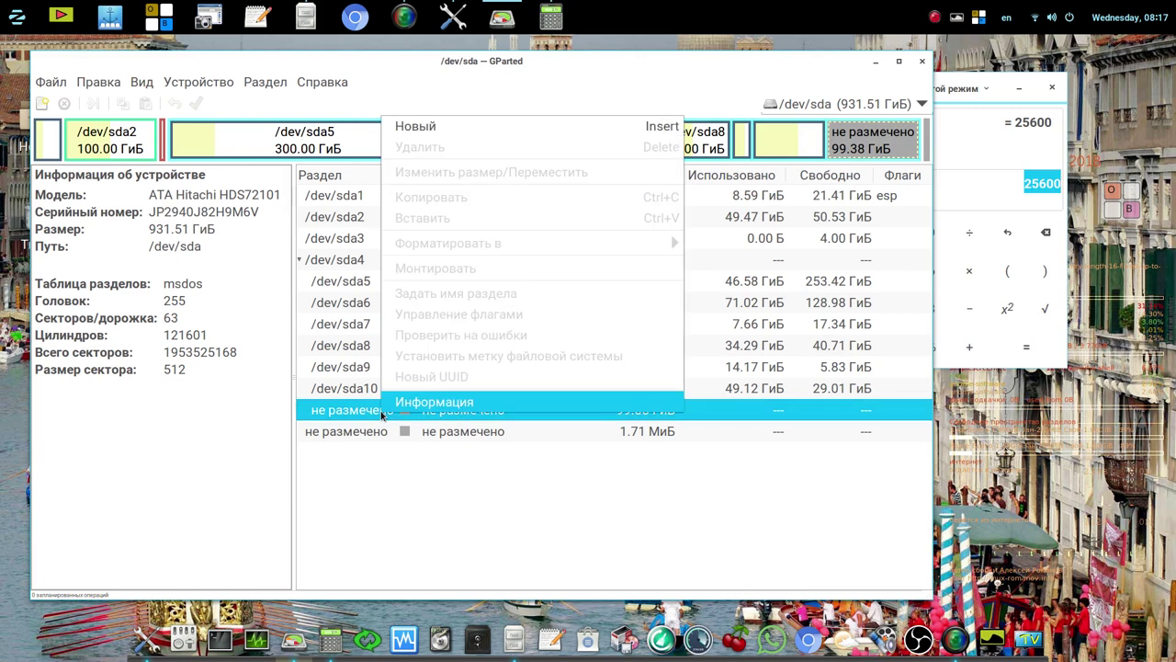
click(441, 135)
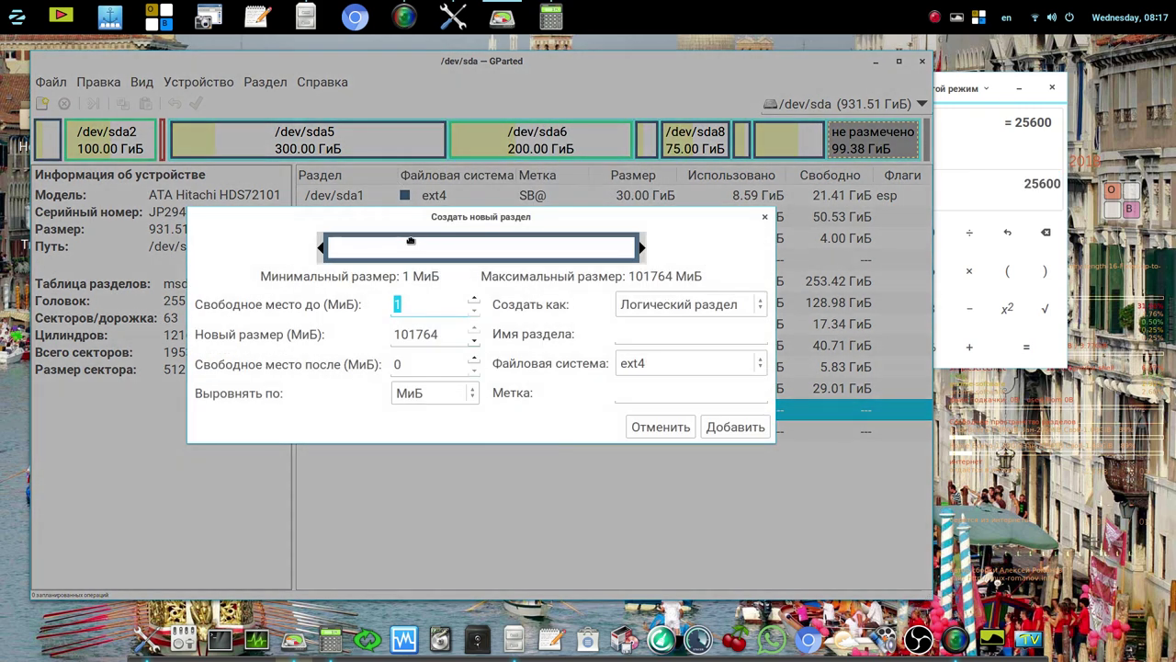
drag(439, 331, 386, 337)
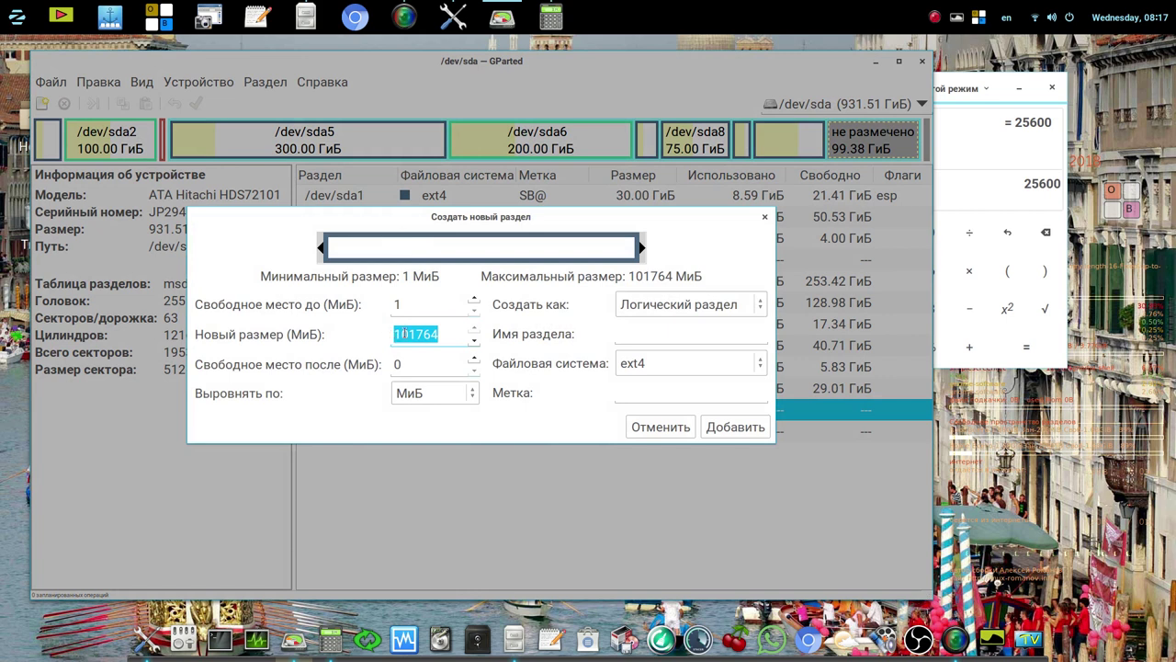
right_click(405, 334)
click(430, 386)
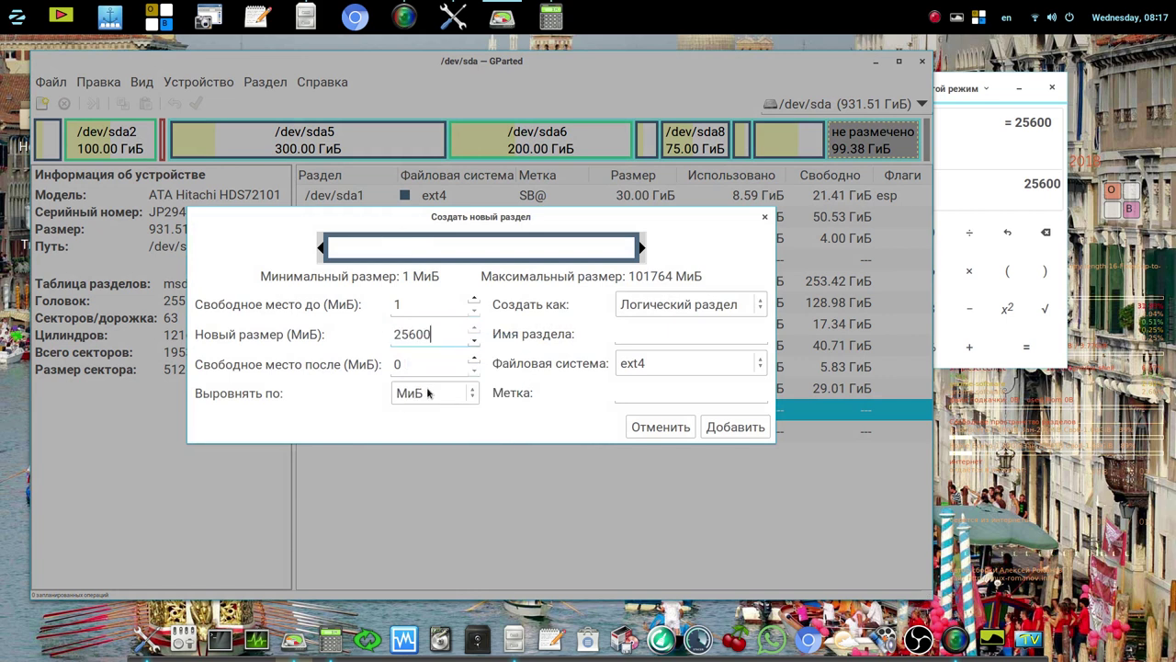
click(430, 363)
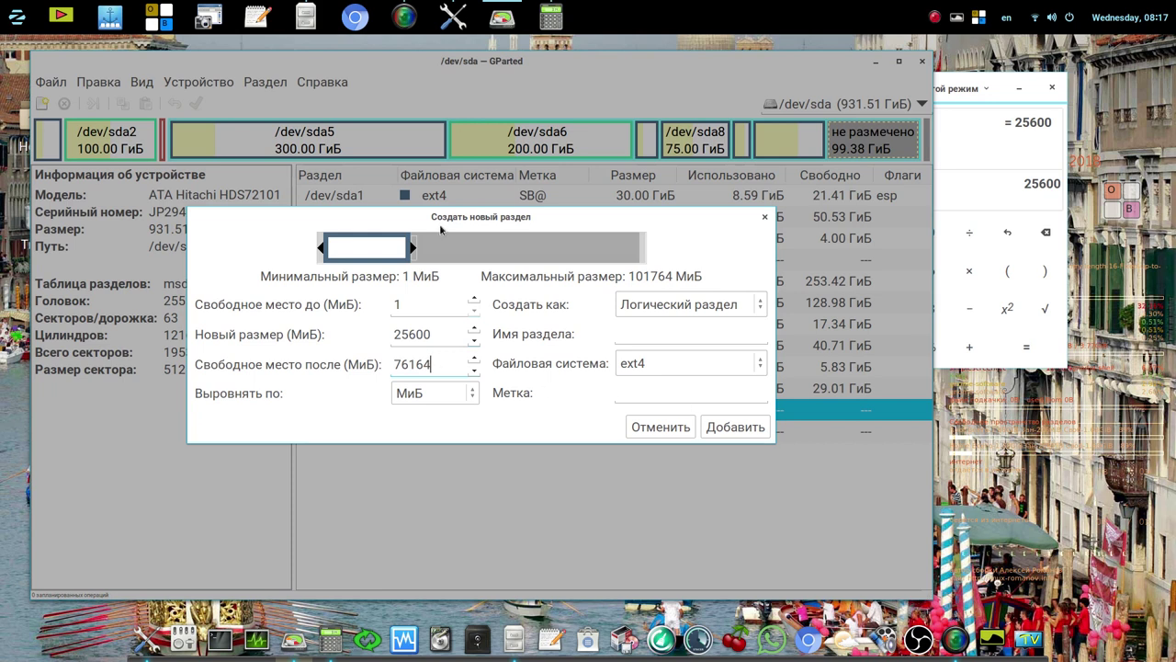
click(736, 428)
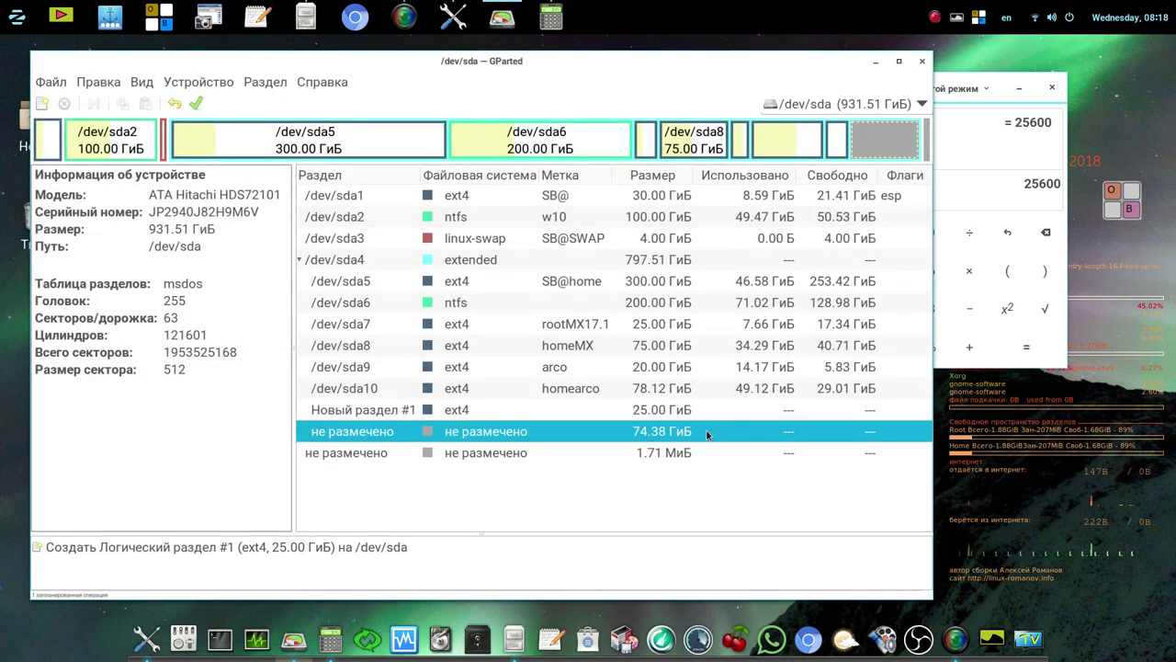
Create a second logical ext4 partition that fills the remaining unallocated space after the first new partition.
right_click(631, 432)
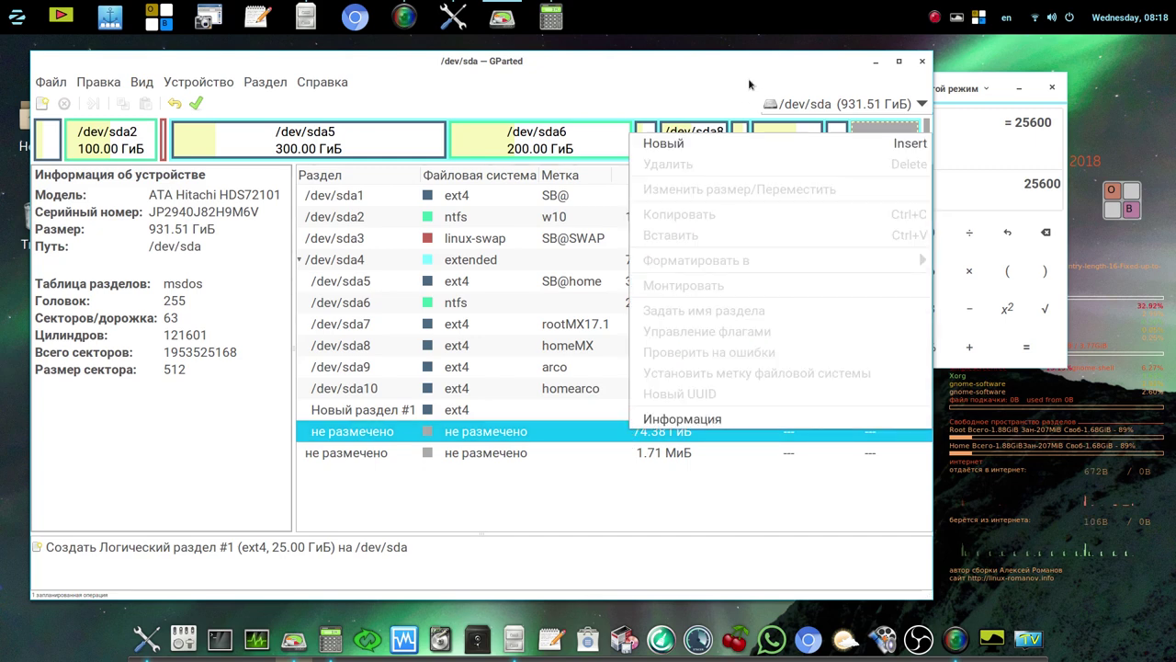
click(677, 147)
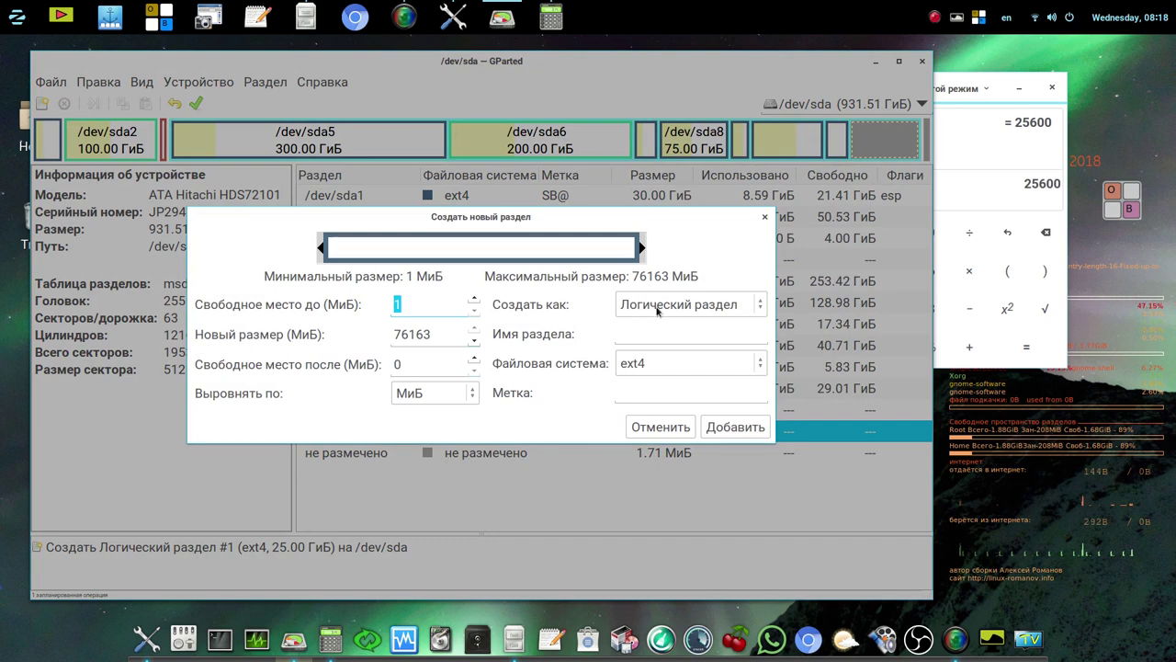
click(731, 426)
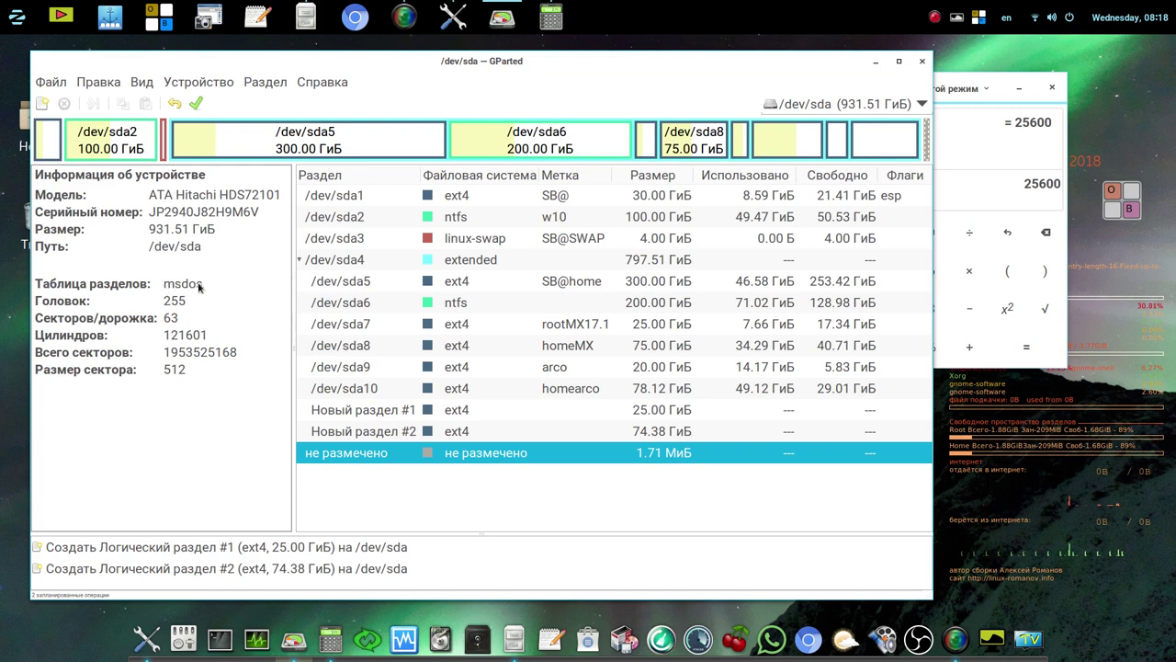
Hide the device information pane, show it again, and widen it slightly.
click(144, 89)
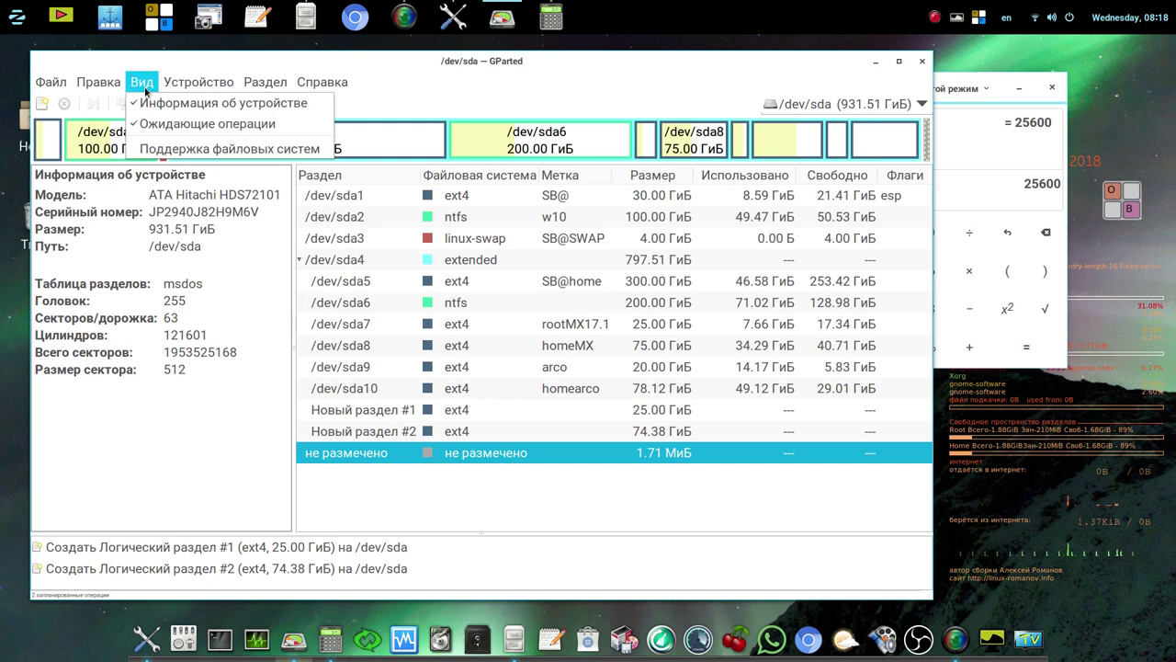
click(153, 104)
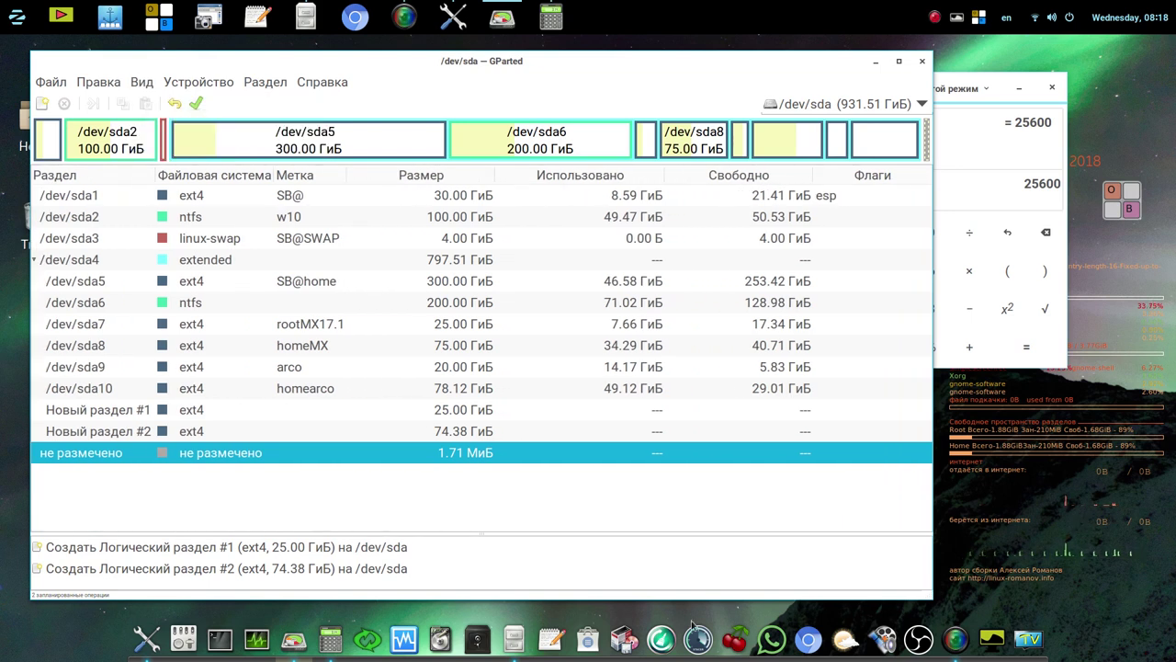
click(149, 89)
click(153, 103)
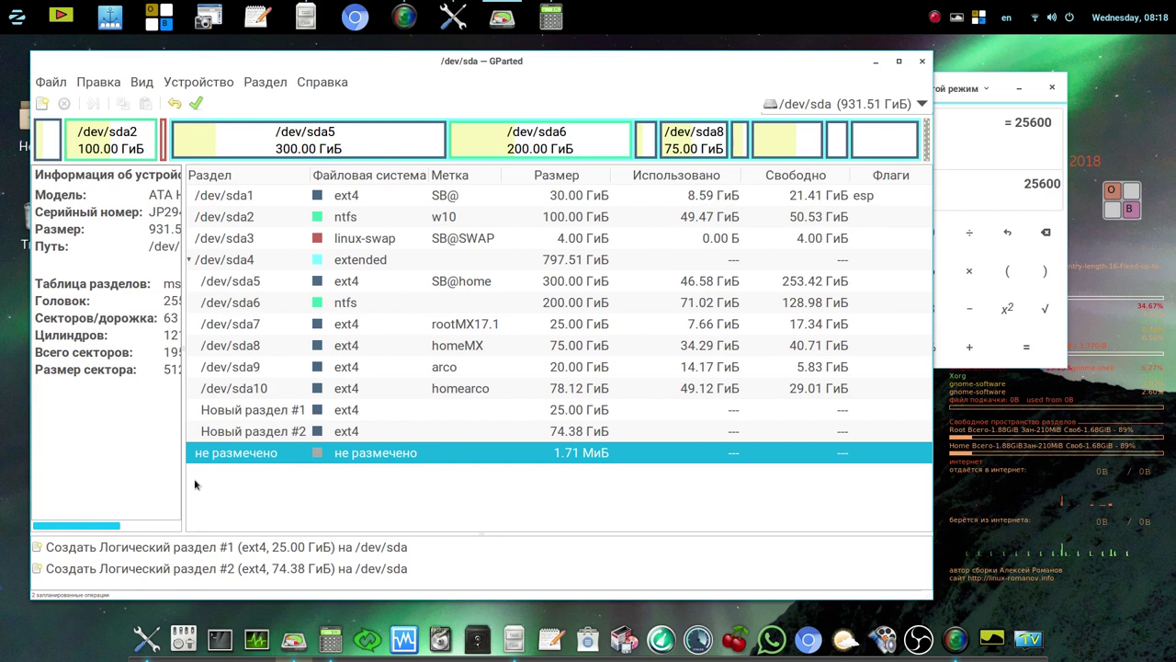
drag(185, 480, 222, 477)
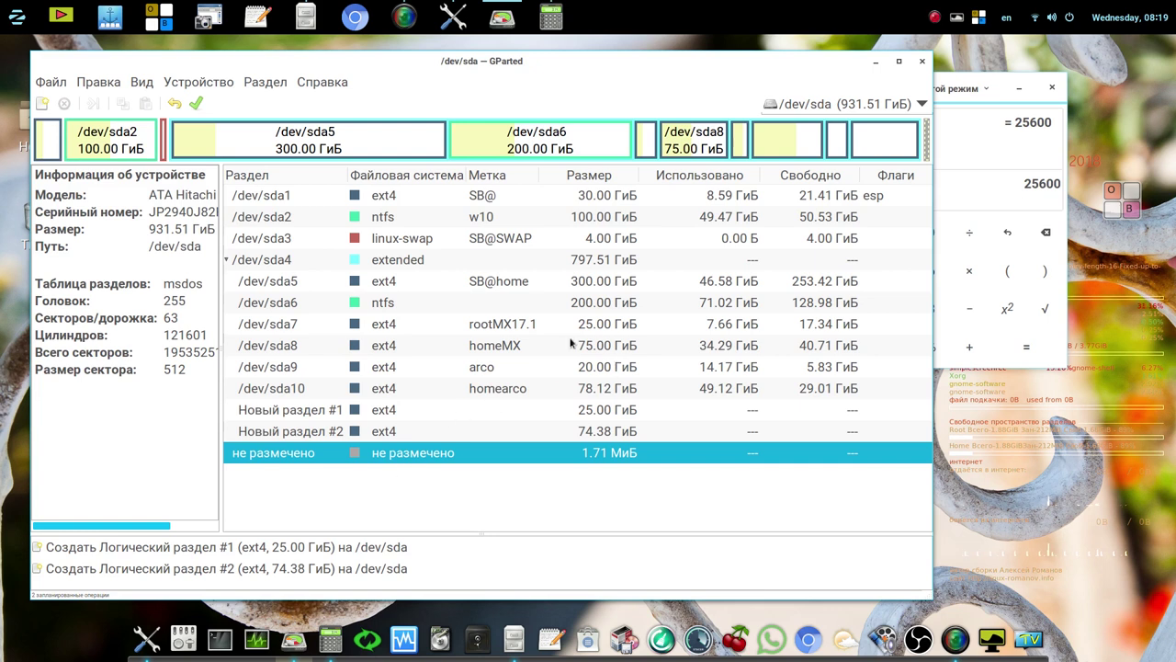
Apply the pending partition operations to /dev/sda, confirm them, and close the operations report.
click(884, 200)
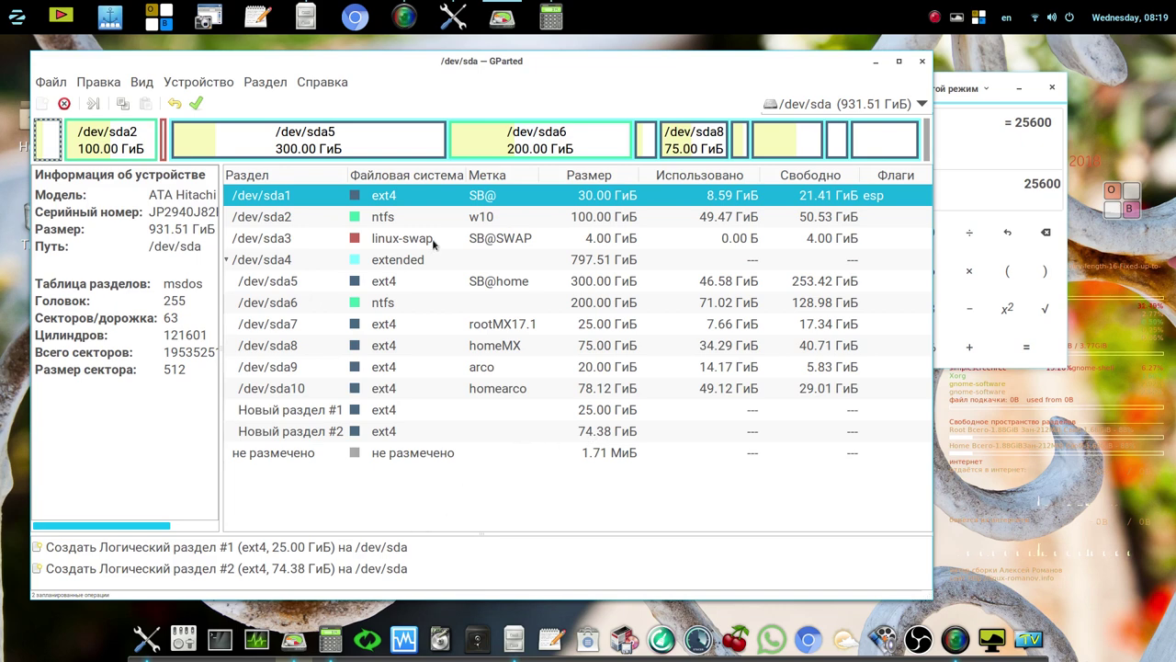
click(195, 103)
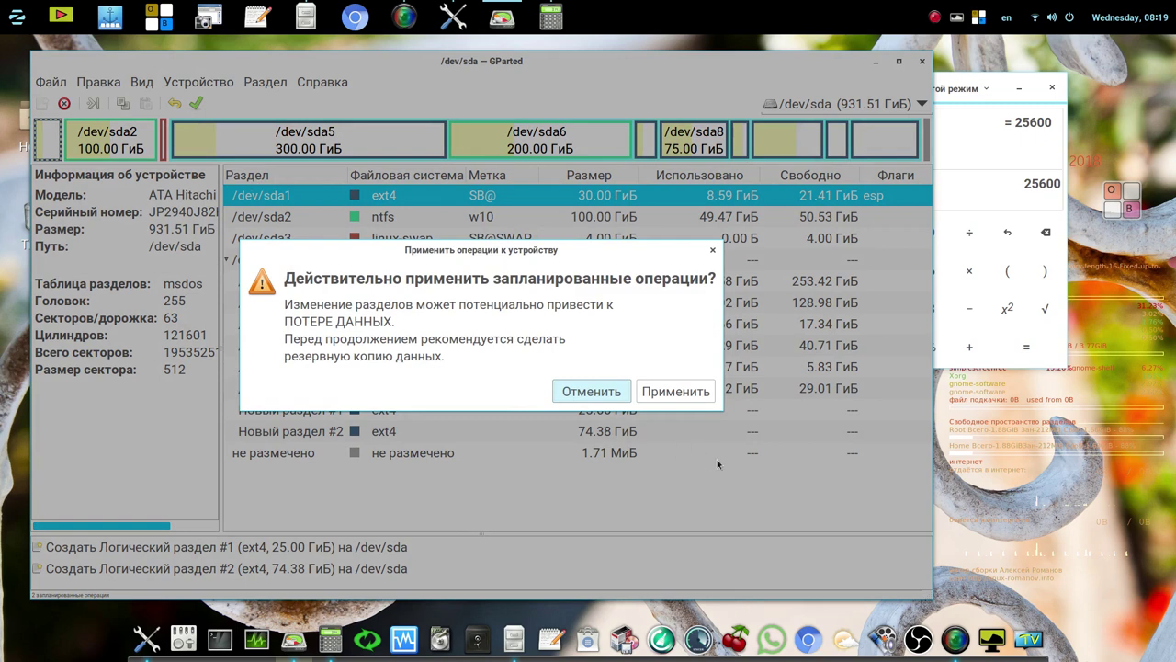
click(681, 400)
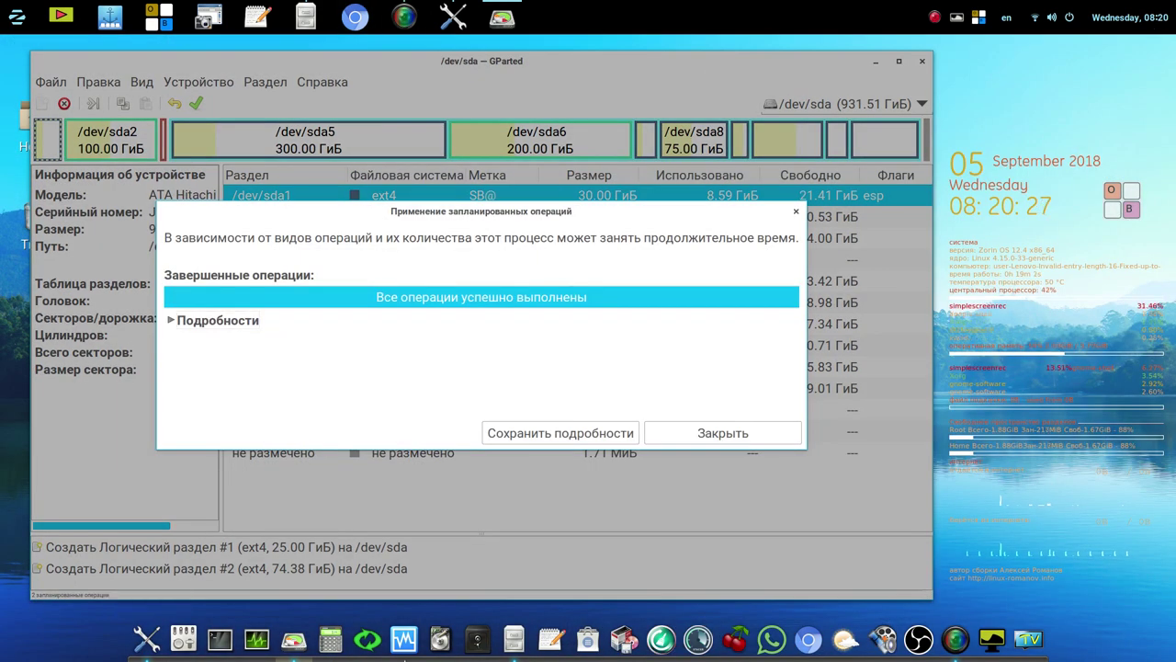
click(747, 439)
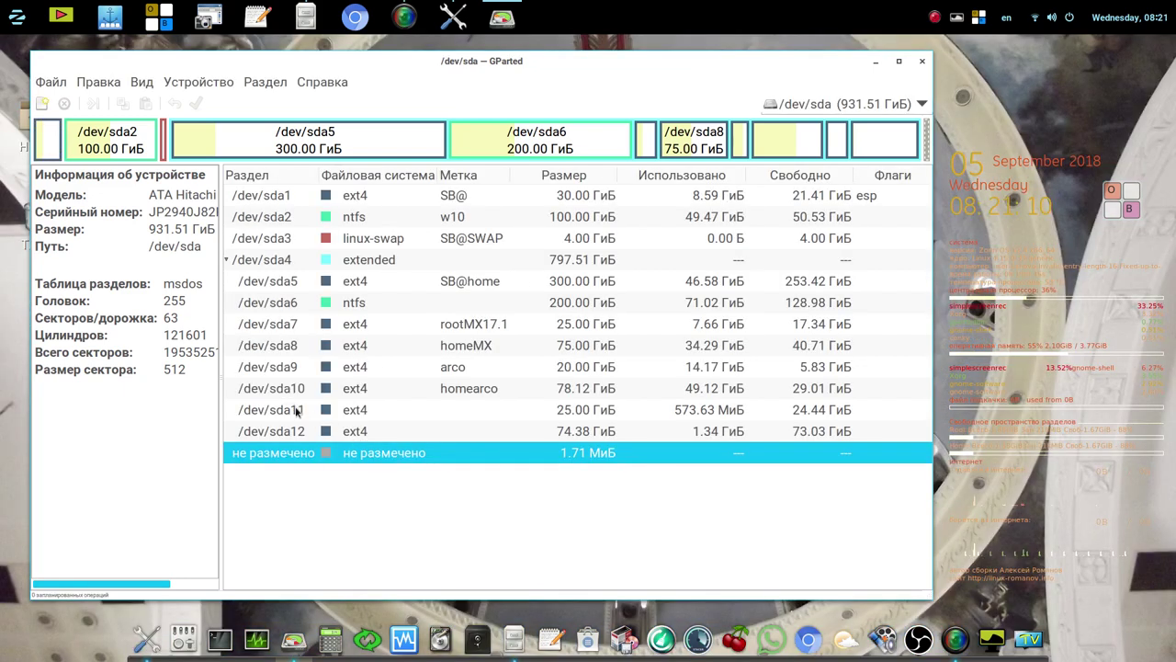
Check the new partitions /dev/sda11 and /dev/sda12 in the list and minimize the partition editor.
click(296, 411)
click(300, 431)
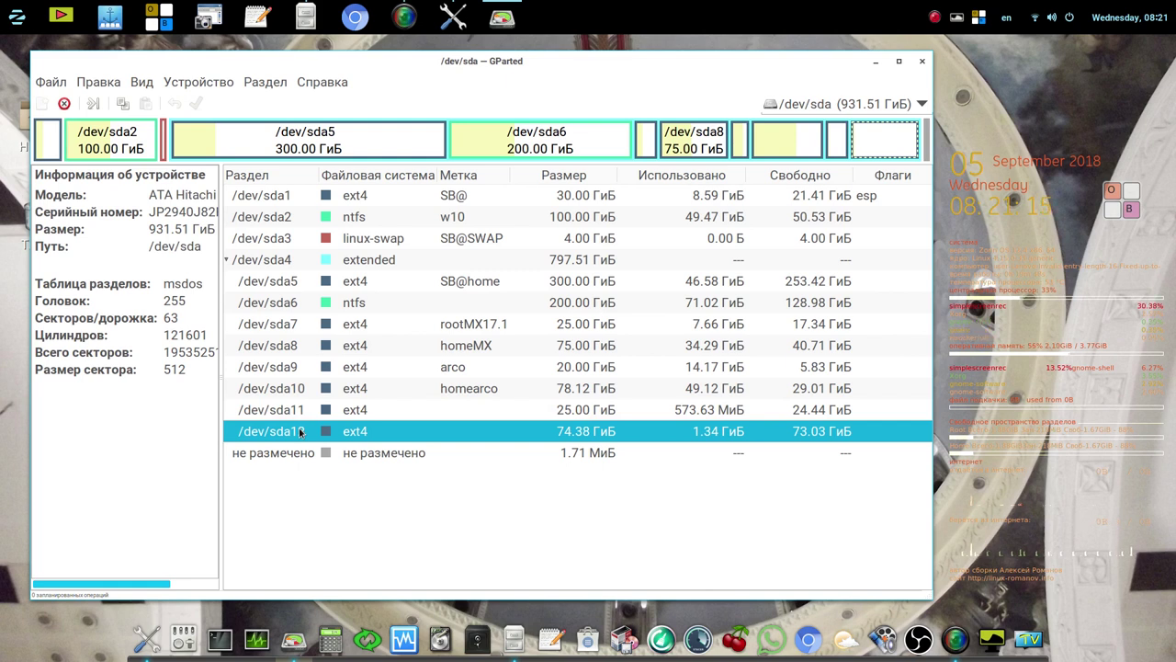
click(875, 62)
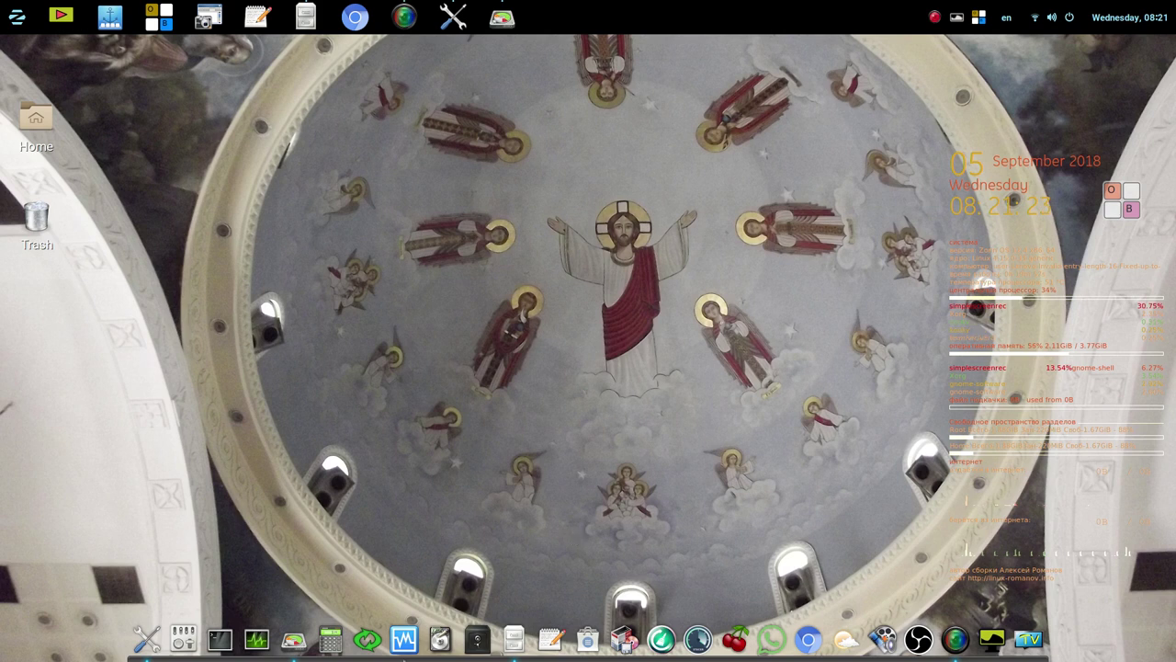
Open Systemback, look at its System install form, and return to the main window.
click(368, 638)
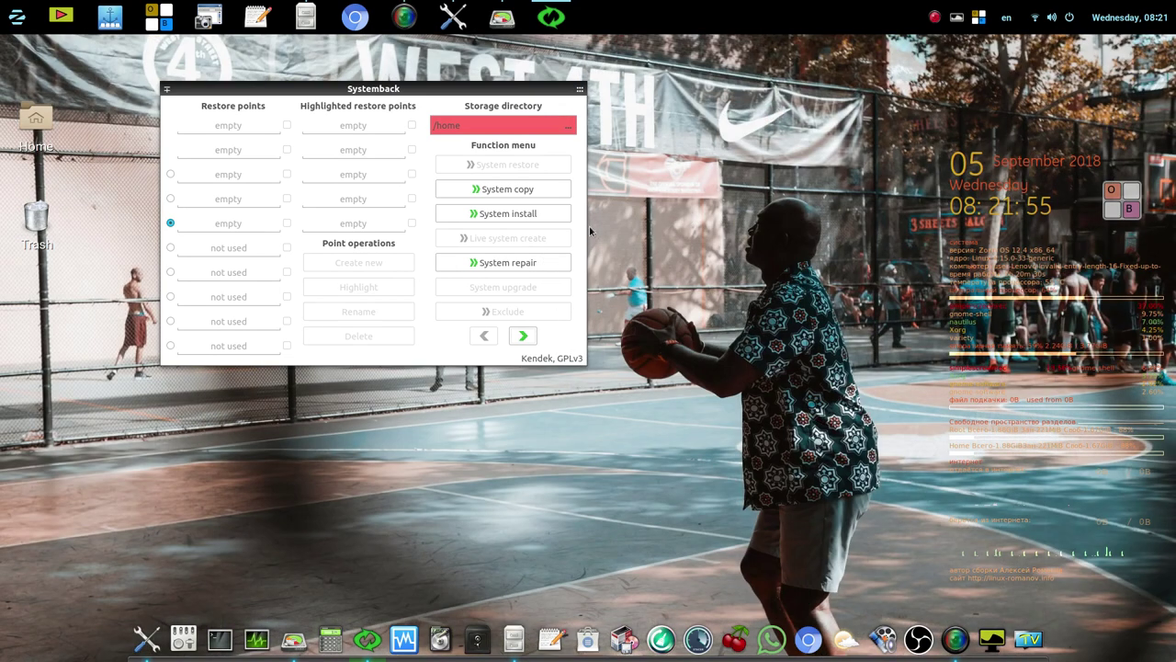
click(496, 214)
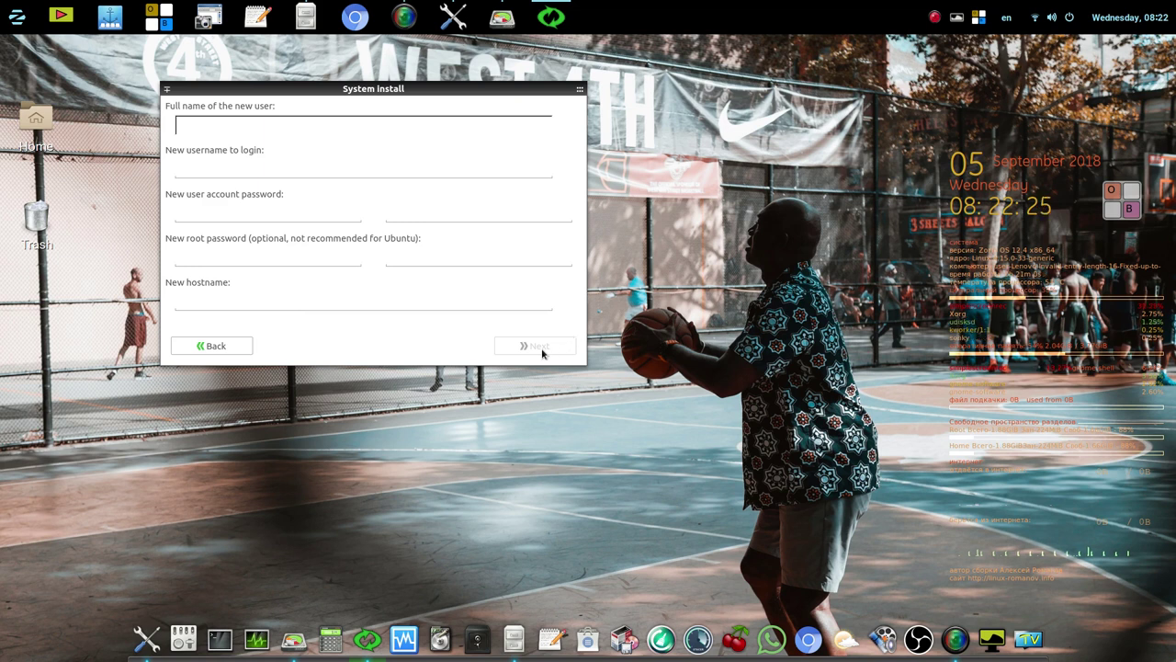
click(217, 346)
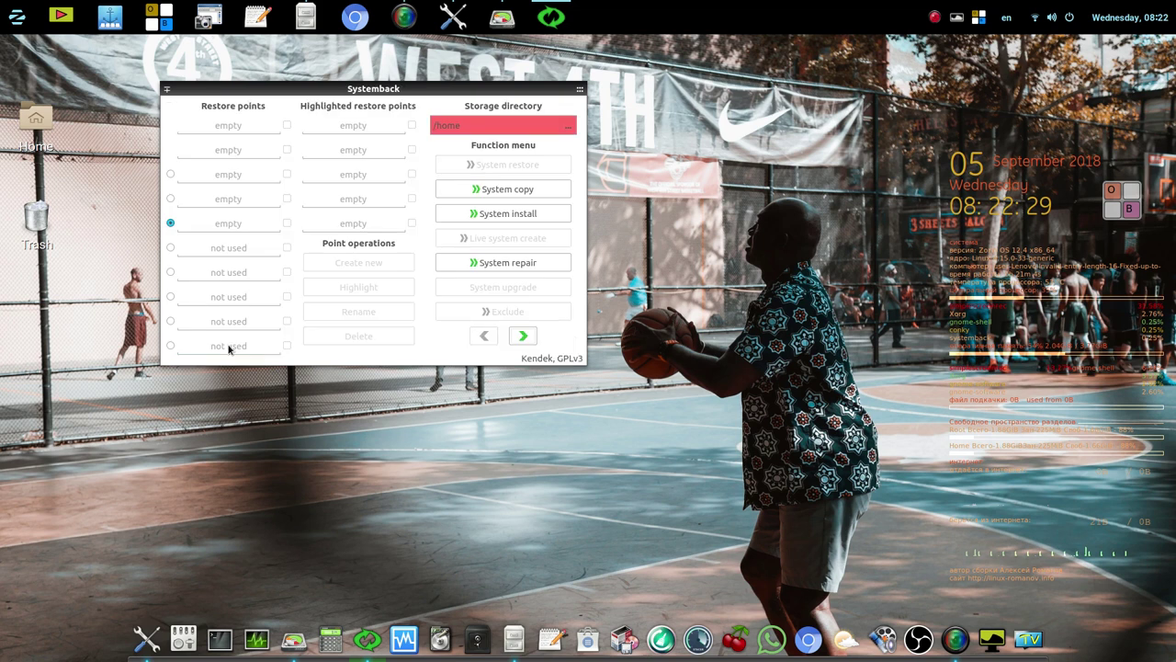
Start a System copy and assign the SWAP mount point to /dev/sda3 with formatting enabled.
click(530, 195)
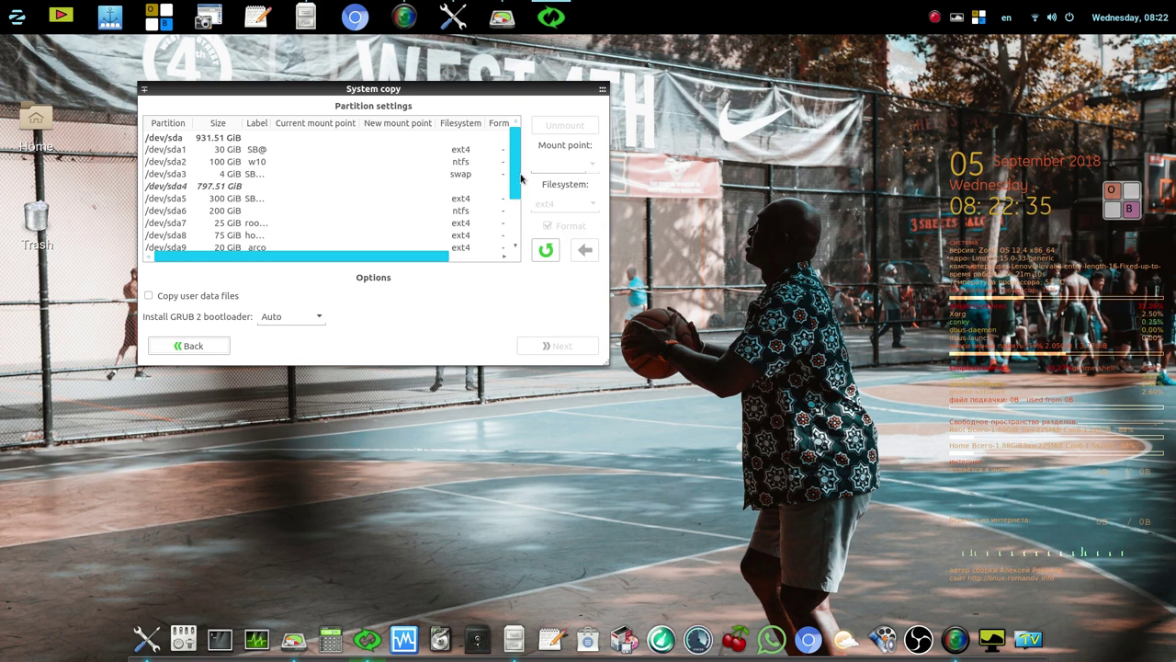
click(271, 175)
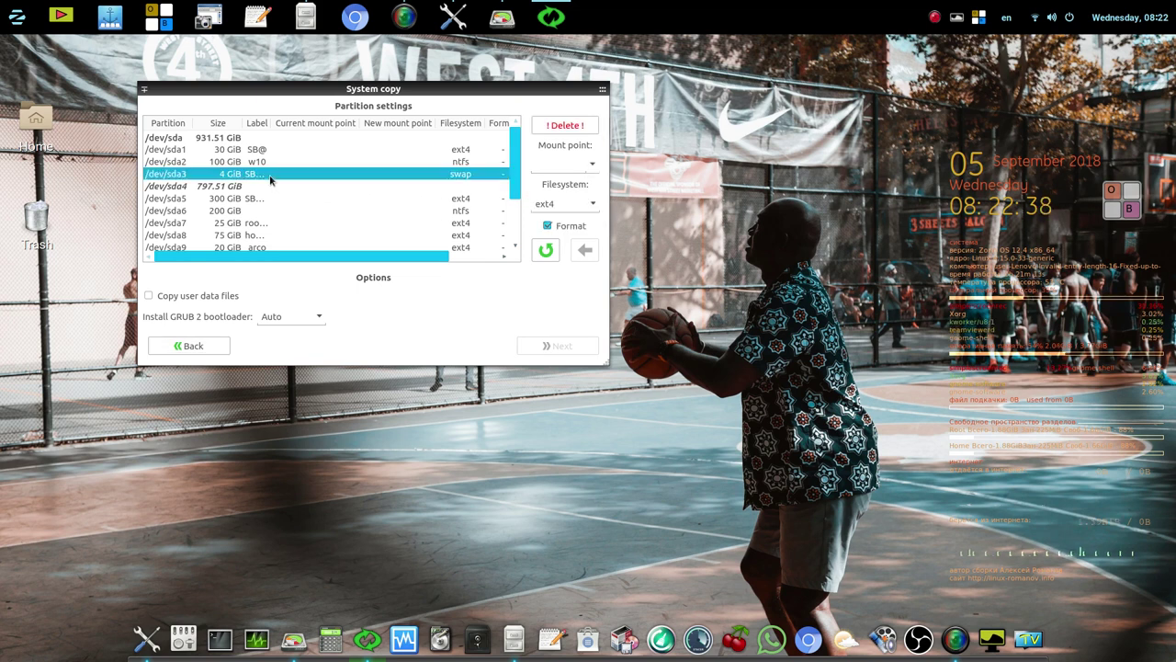
click(594, 167)
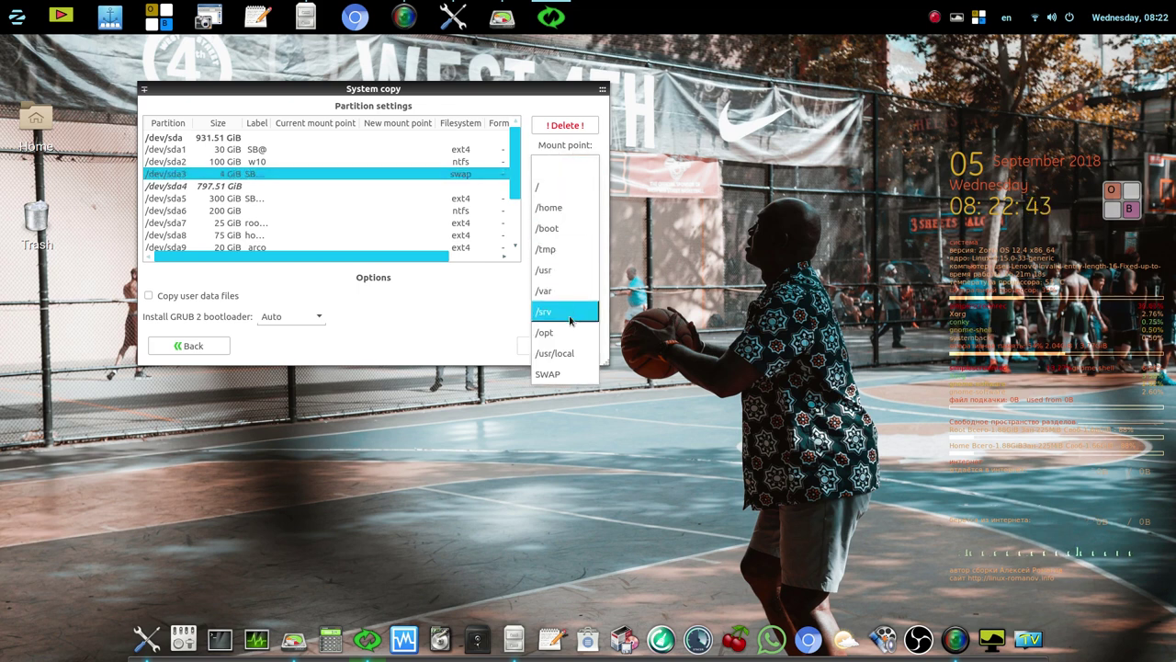
click(559, 374)
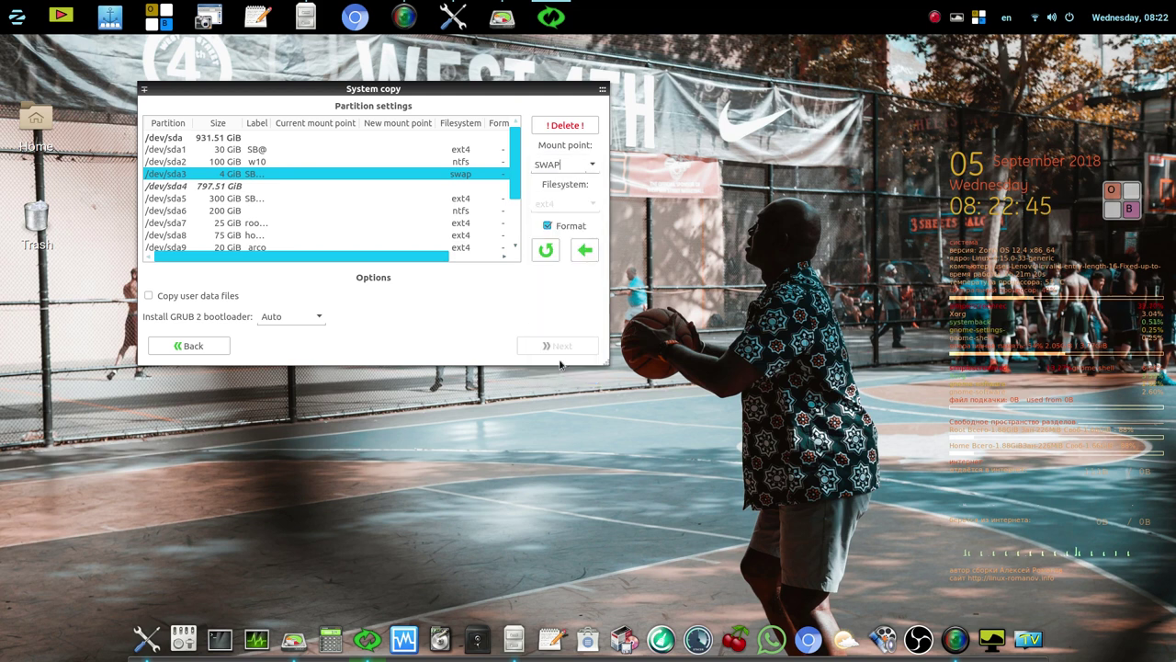
click(586, 251)
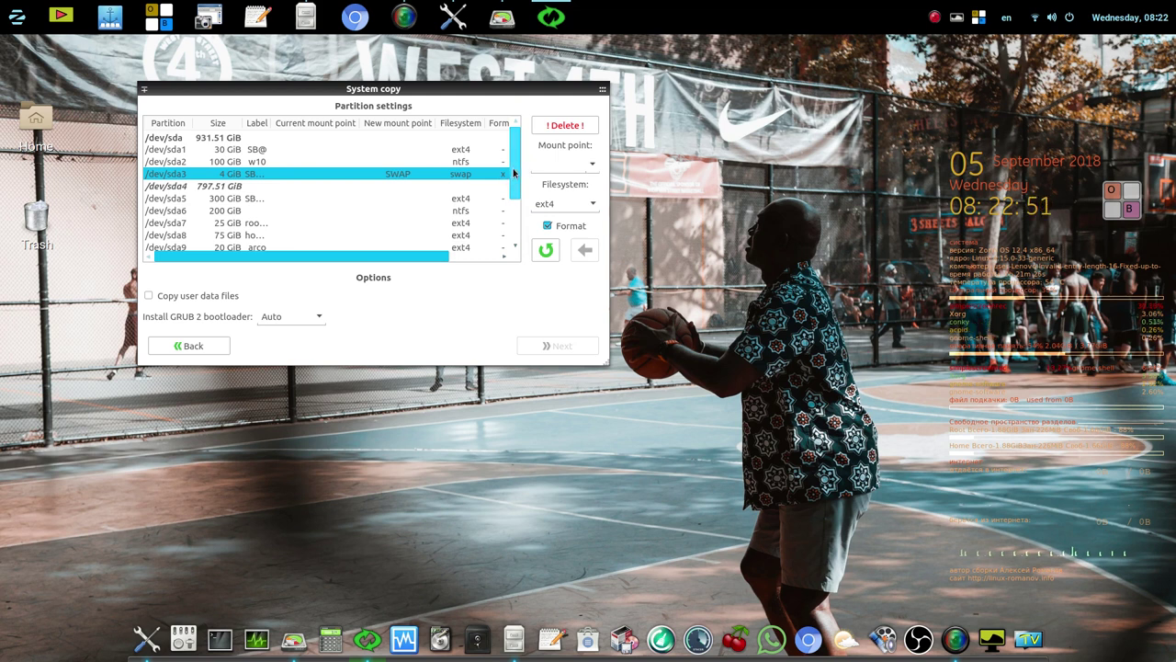
Assign the root mount point / to /dev/sda11 with ext4 and formatting enabled.
scroll(514, 172, down, 3)
click(250, 218)
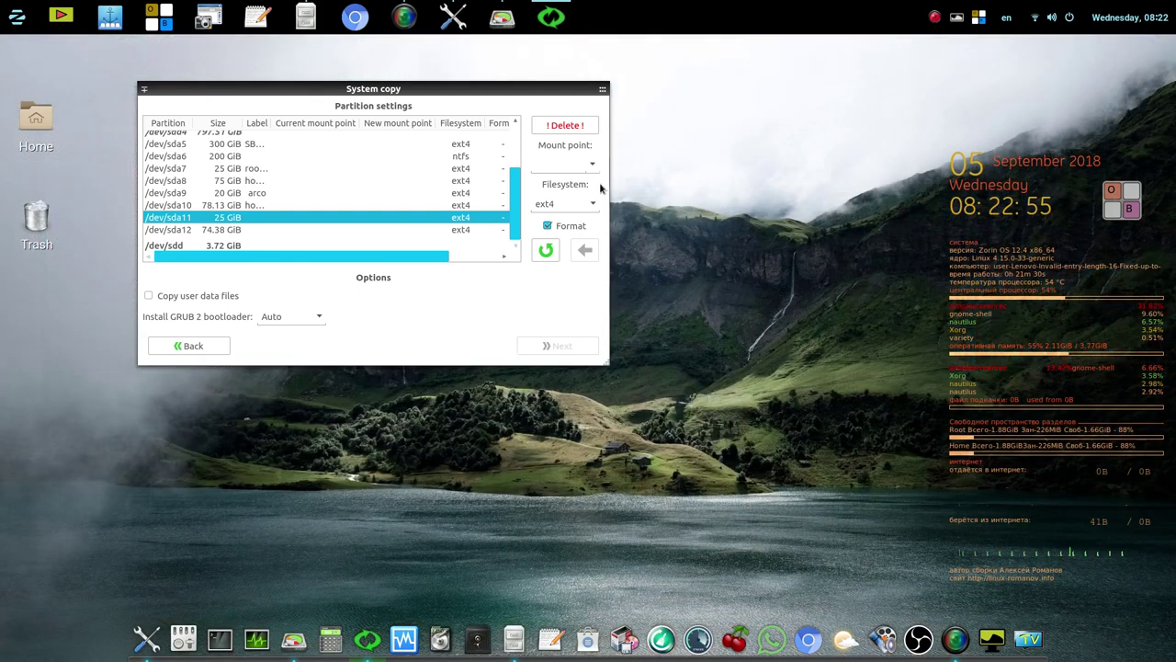
click(590, 166)
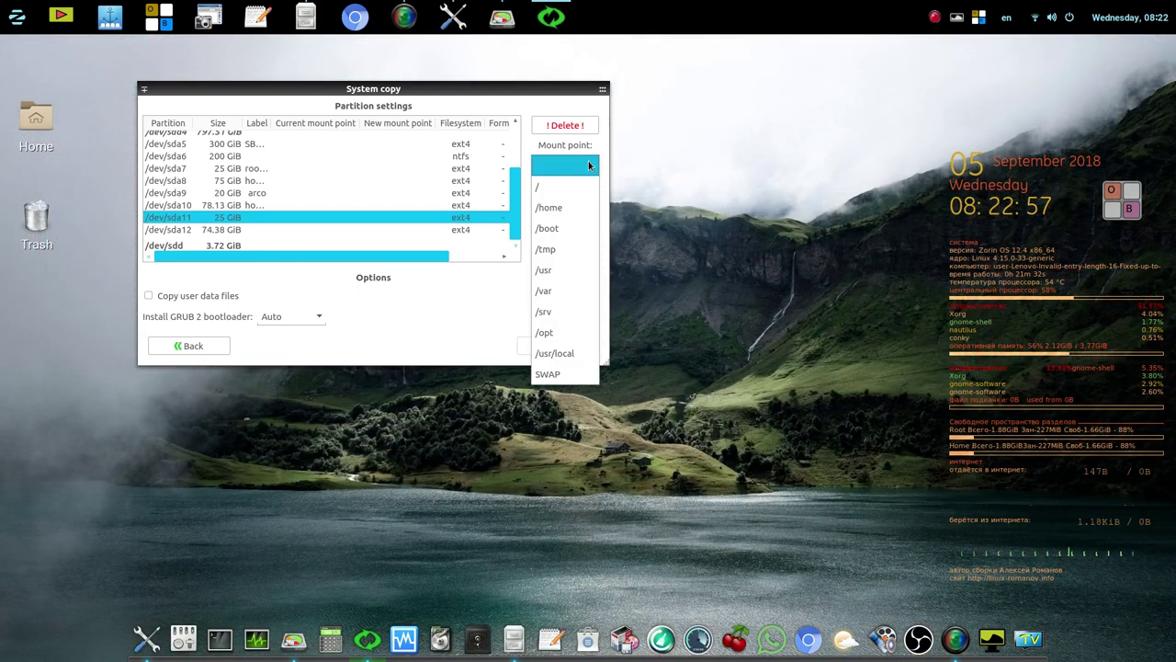
click(572, 185)
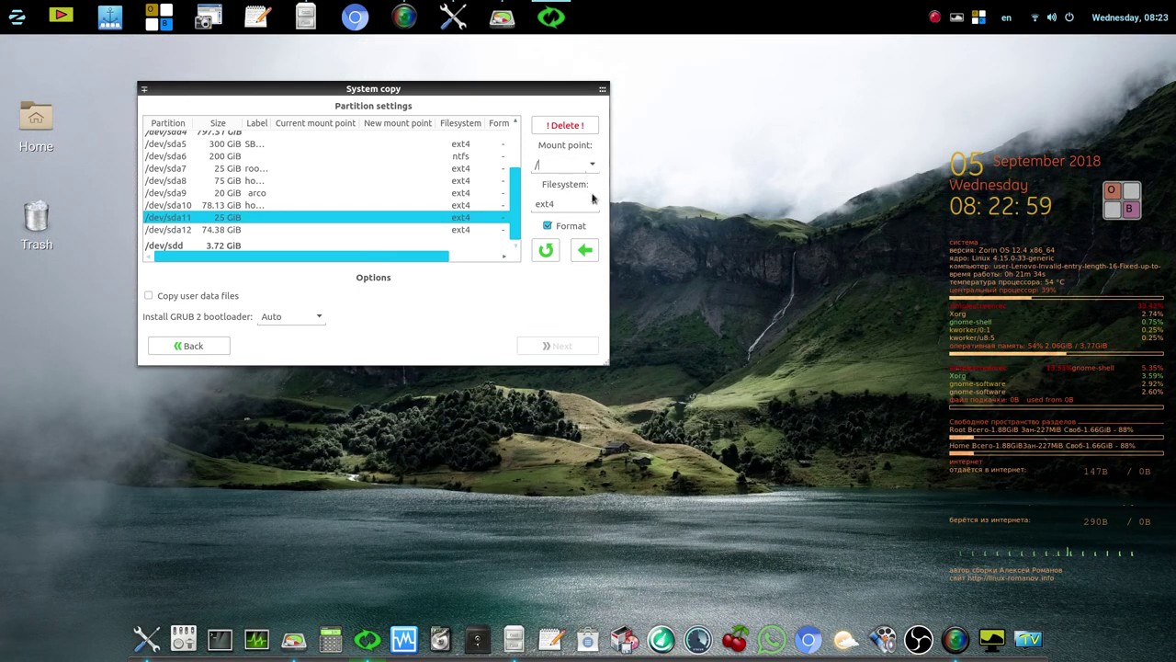
click(585, 253)
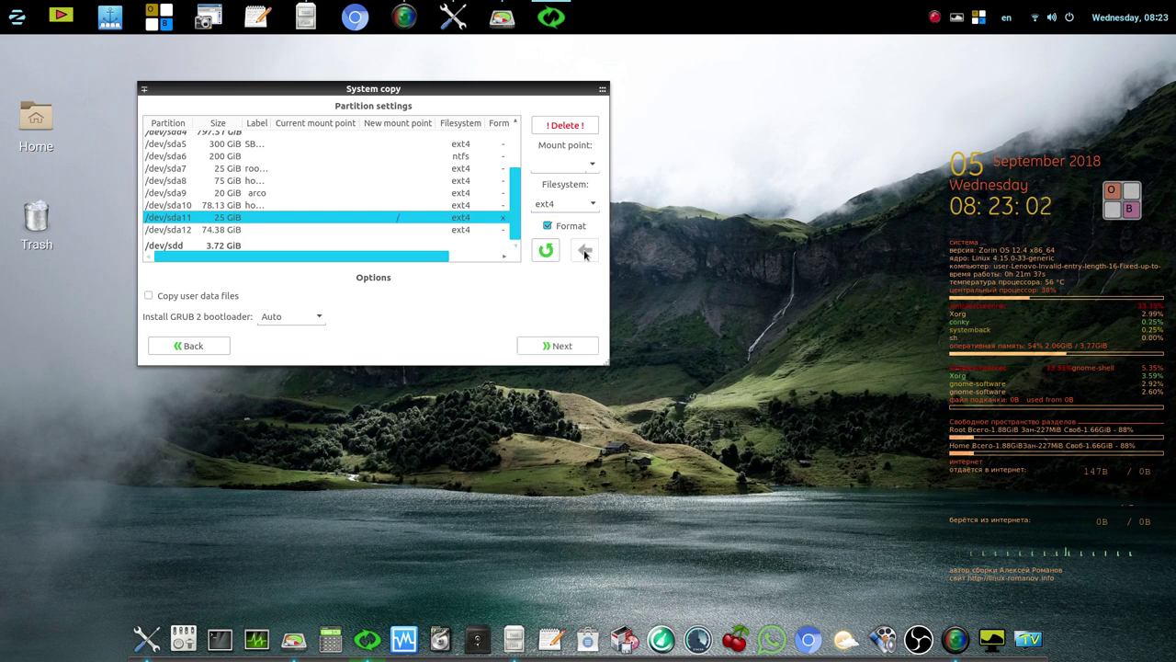
Assign the /home mount point to /dev/sda12 with ext4 and formatting enabled.
click(442, 230)
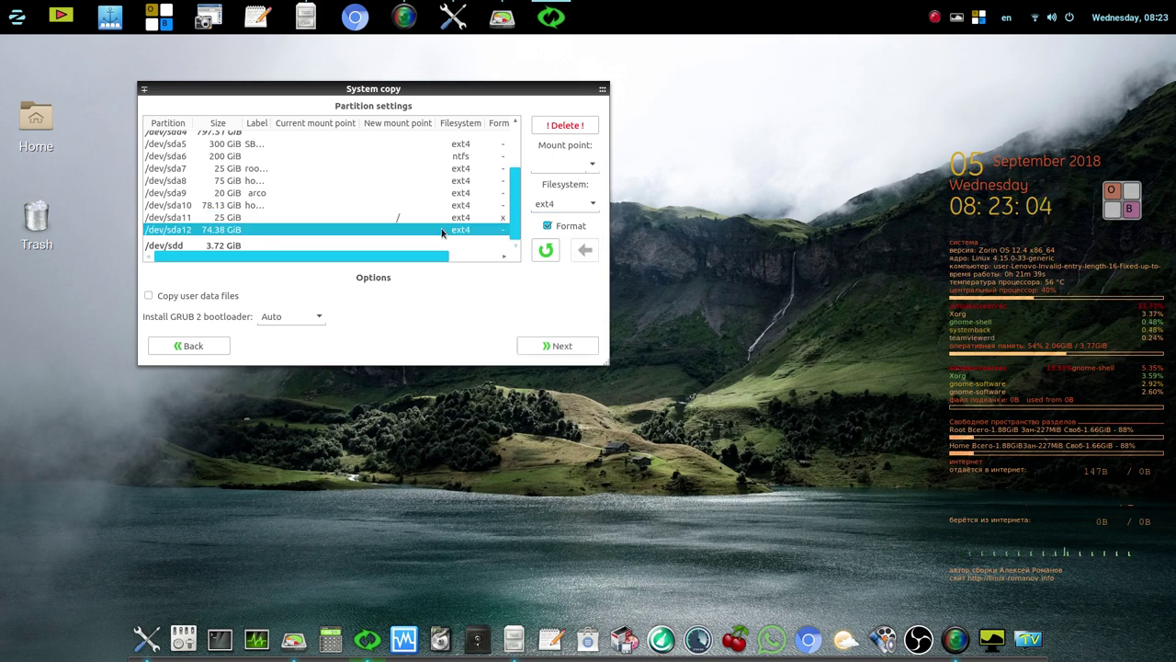
click(591, 166)
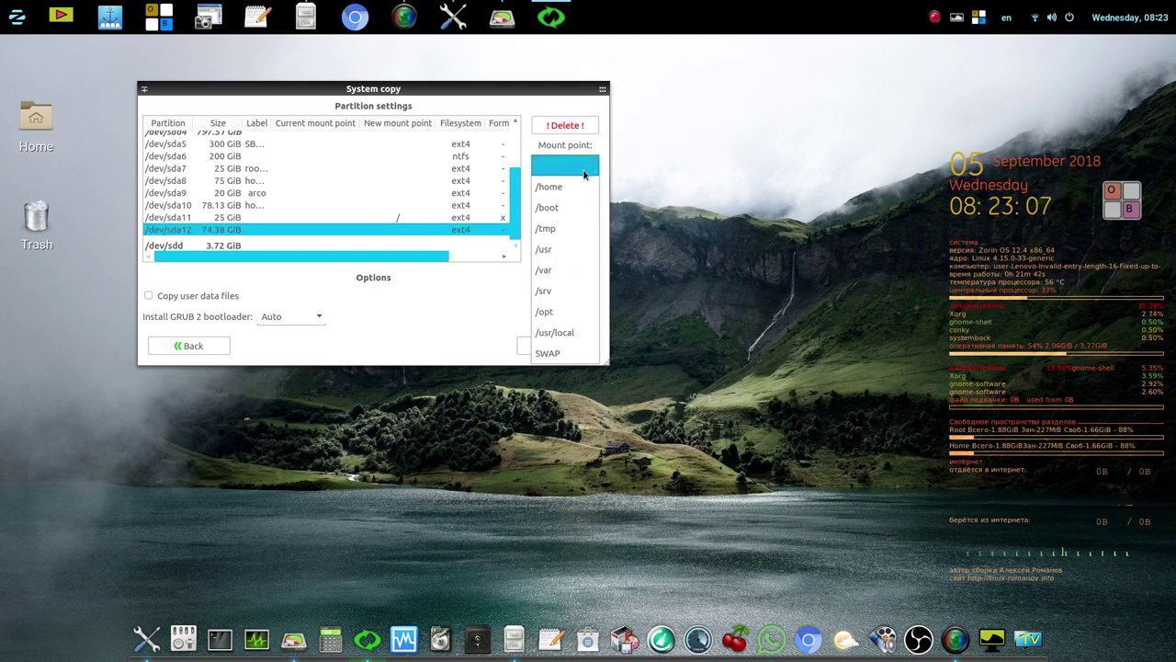
click(569, 187)
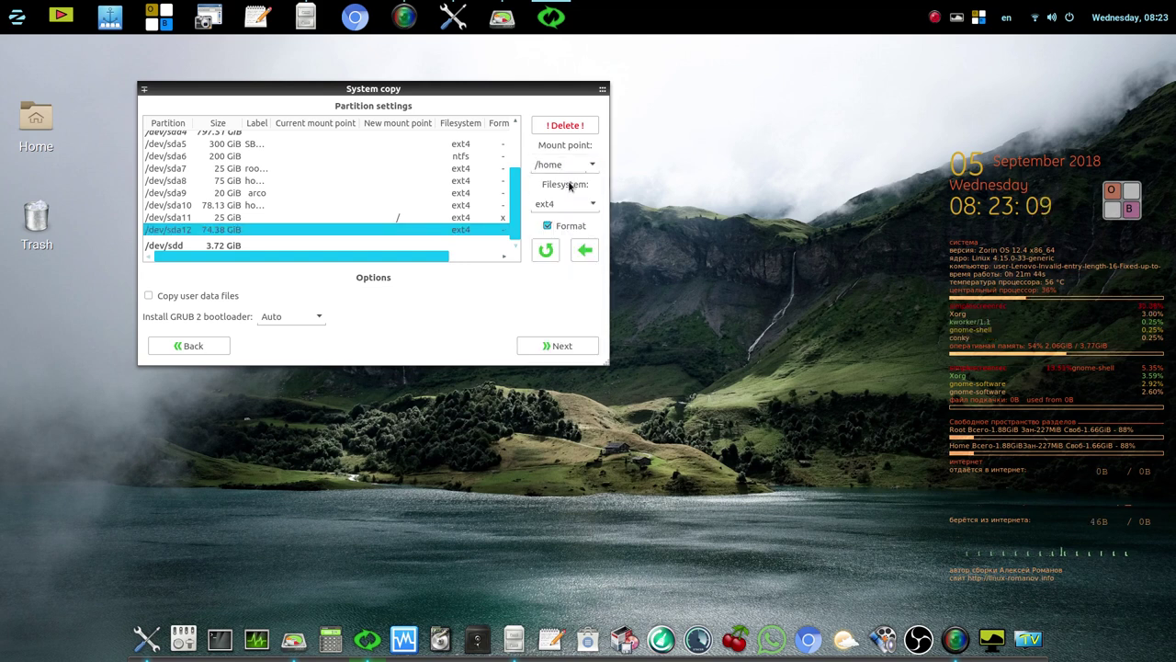
click(584, 251)
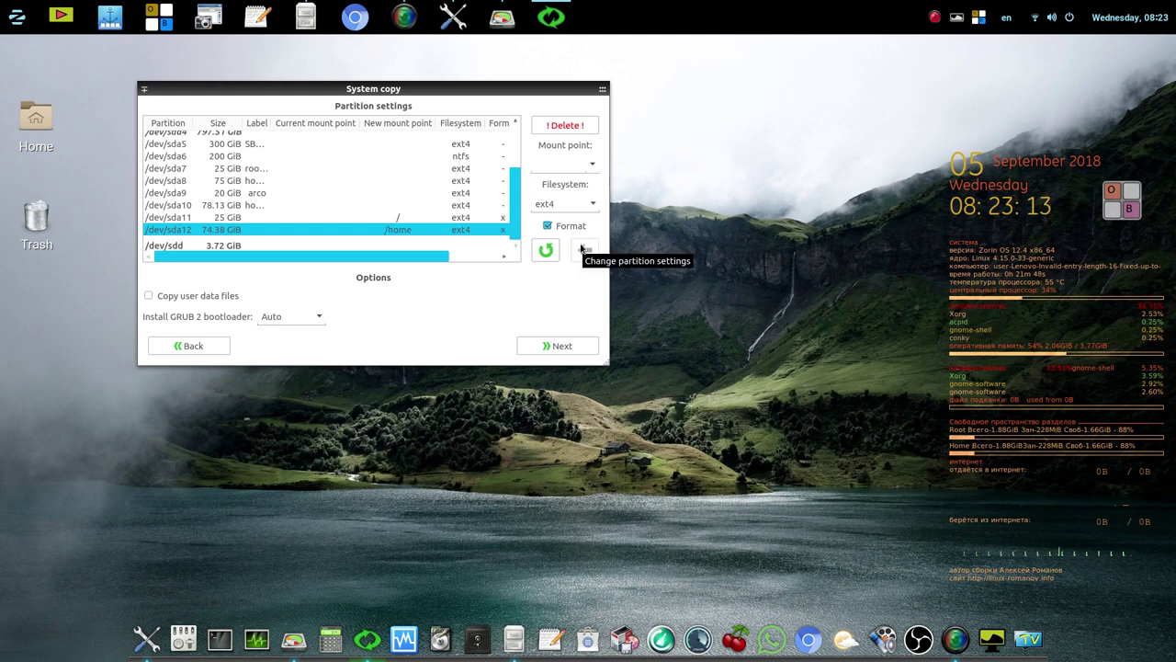
Start and confirm the system copy with the assigned partitions, and move its progress window aside.
drag(513, 198, 516, 149)
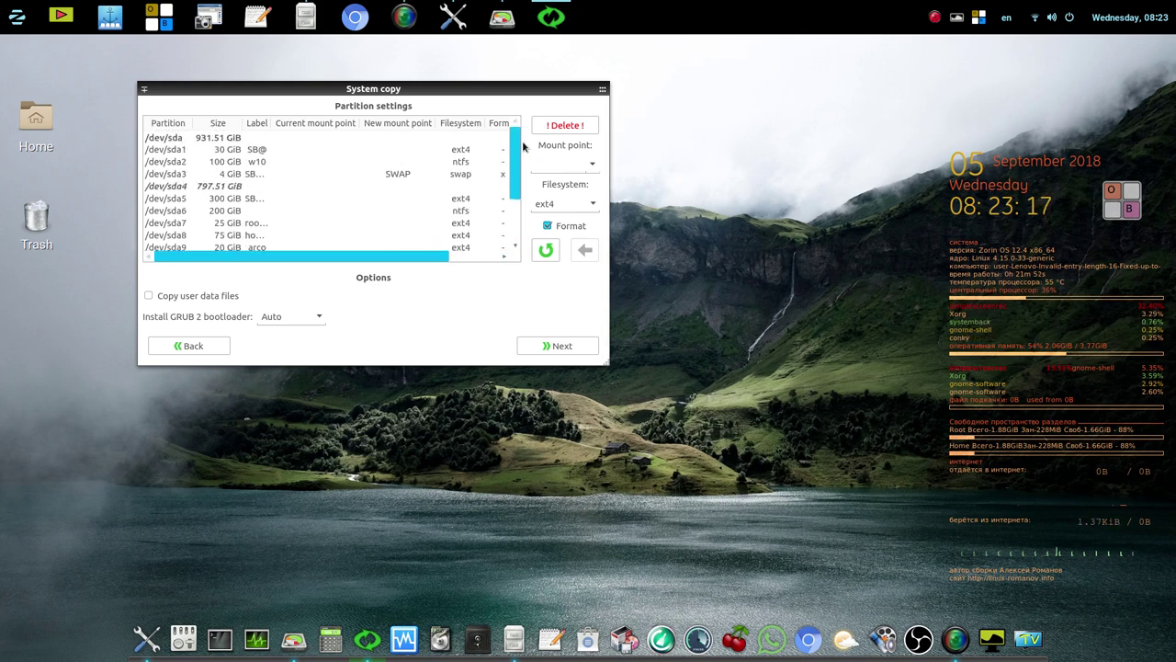
scroll(523, 147, down, 3)
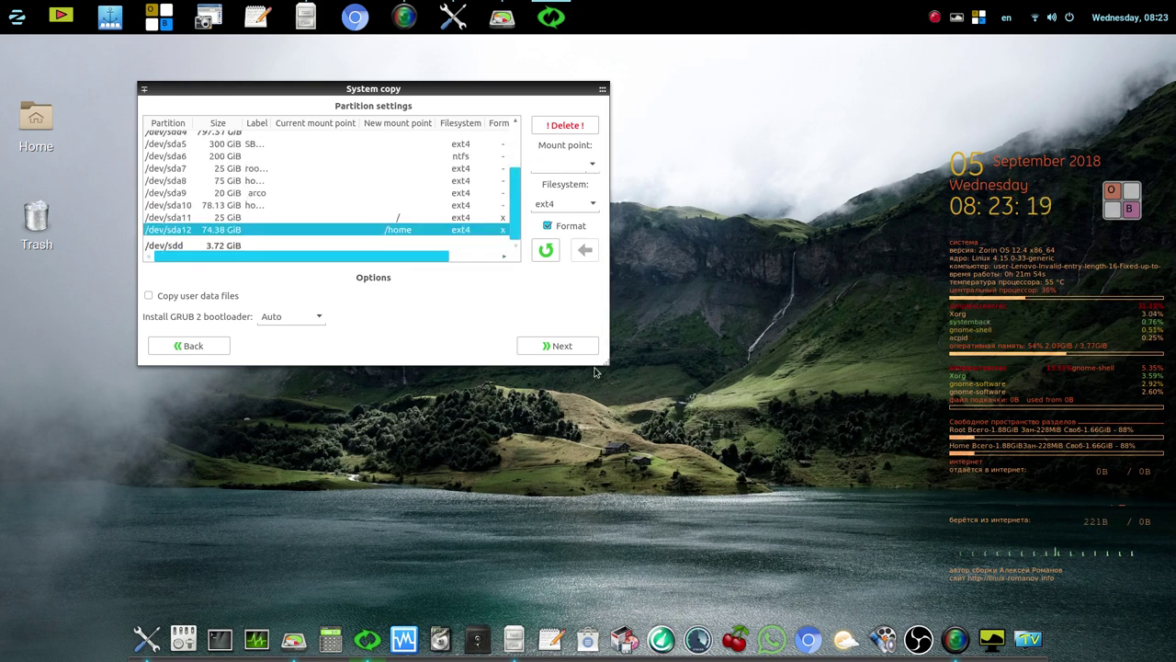
click(561, 346)
click(505, 275)
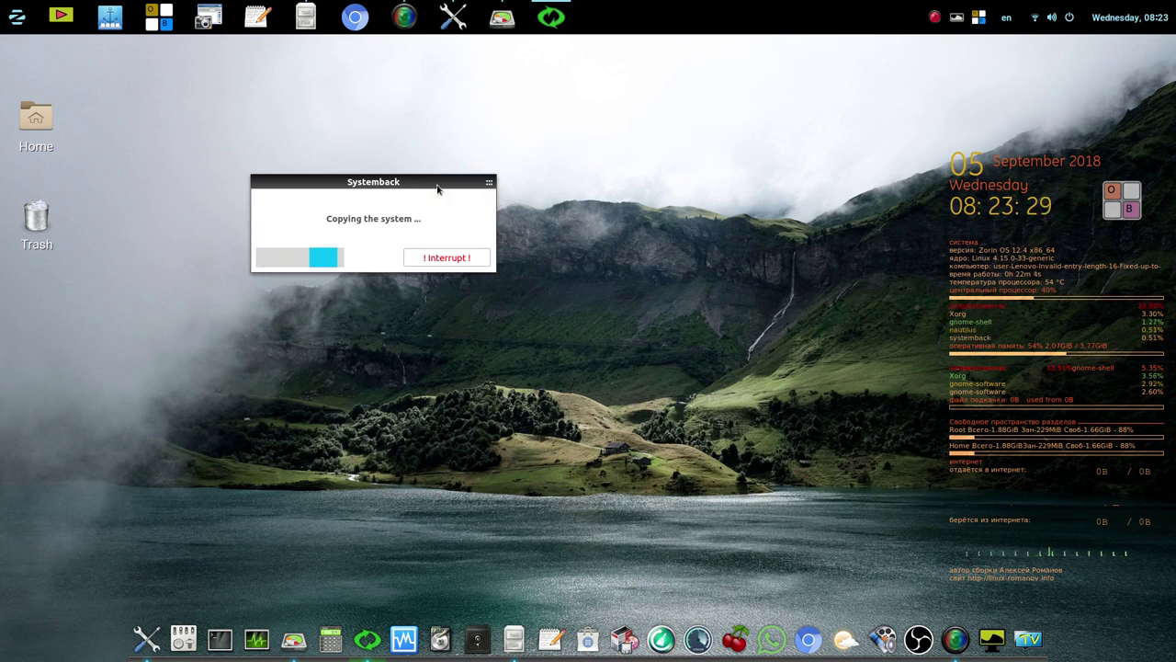
drag(437, 189, 668, 117)
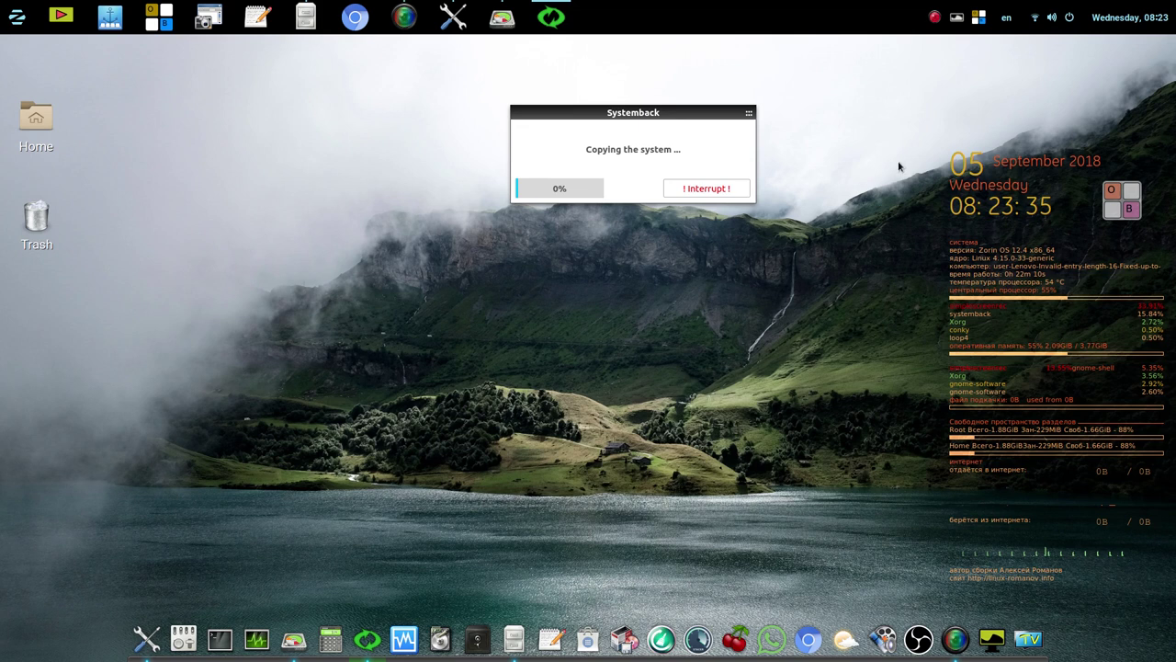
click(934, 18)
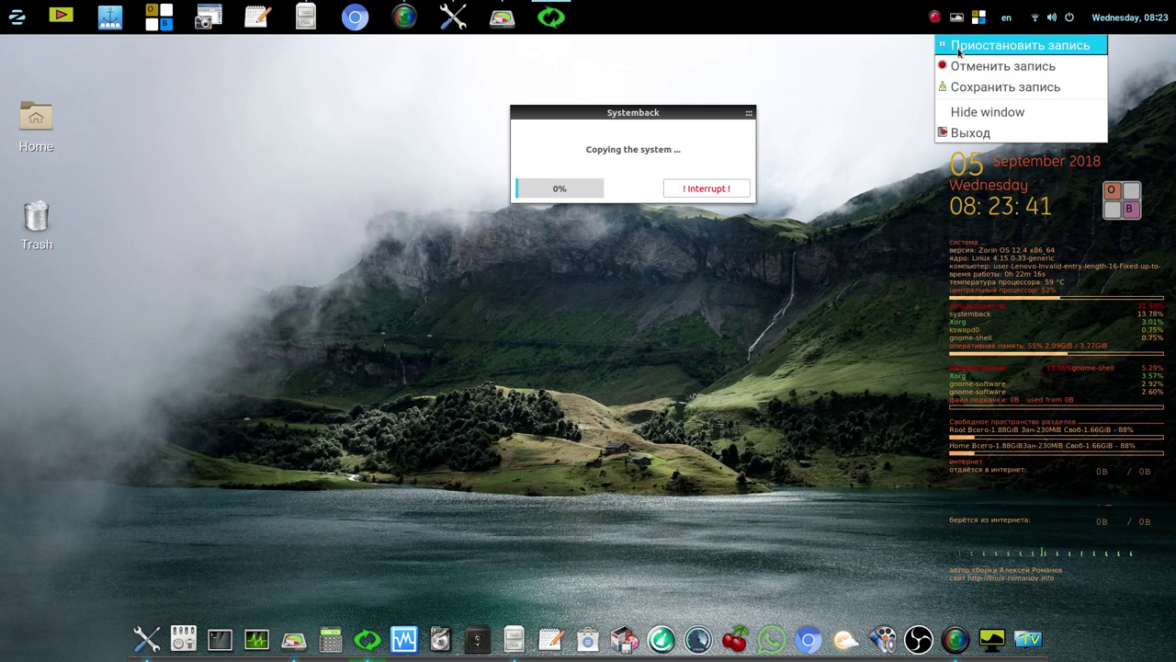
click(959, 52)
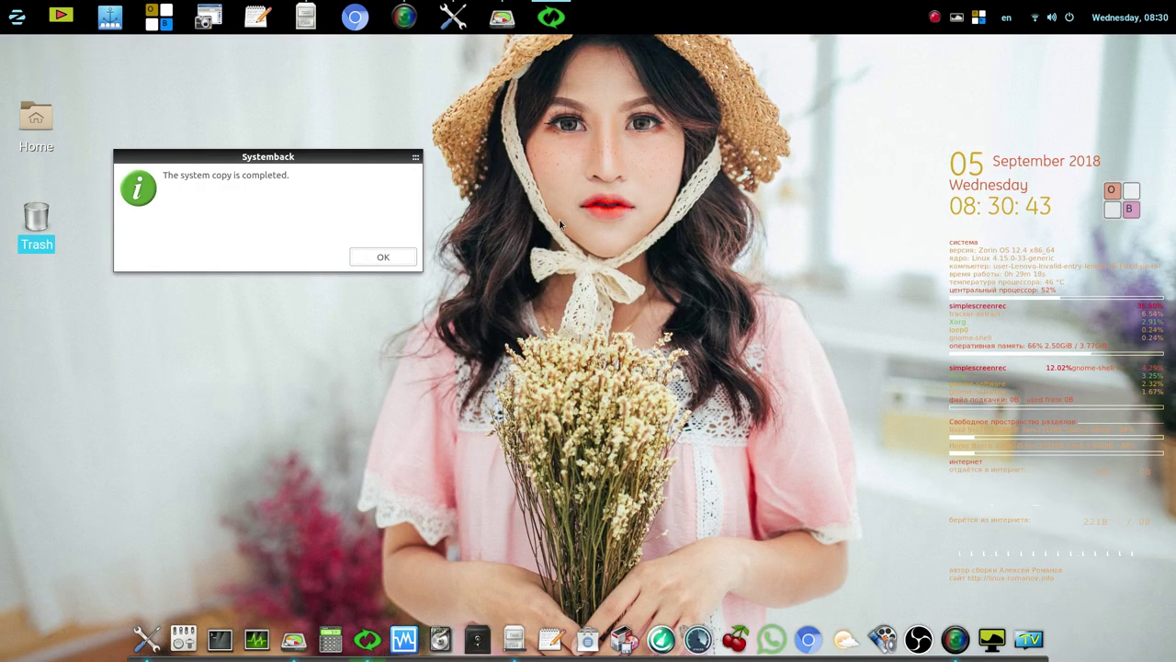
Dismiss the completion message of the system copy.
click(412, 260)
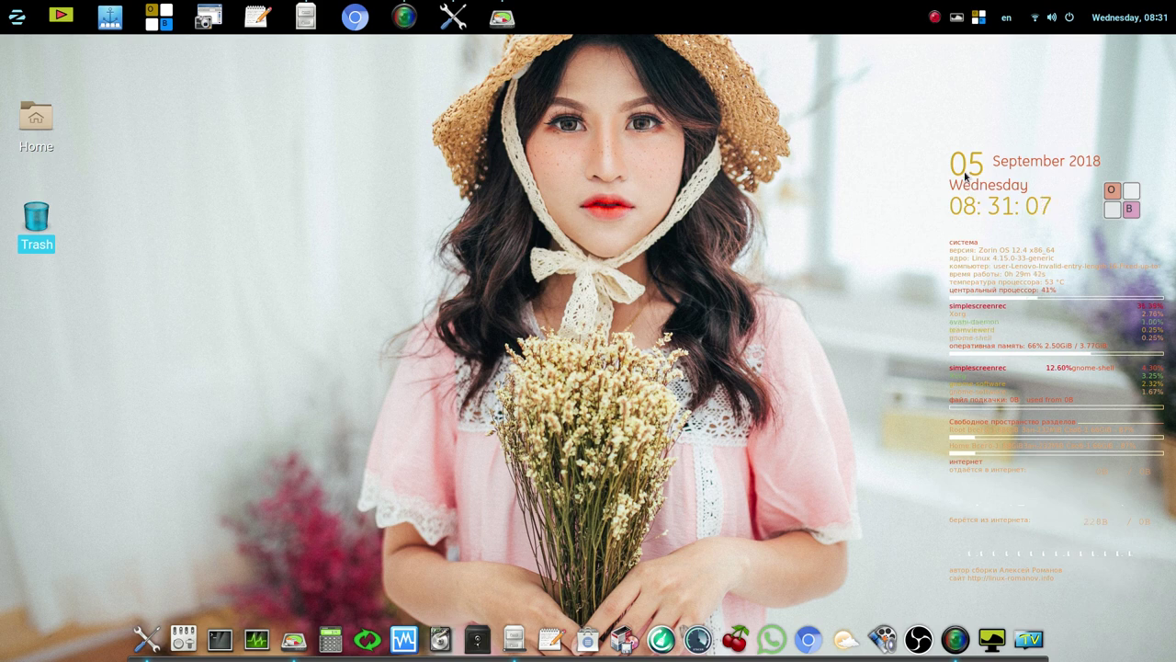
click(935, 17)
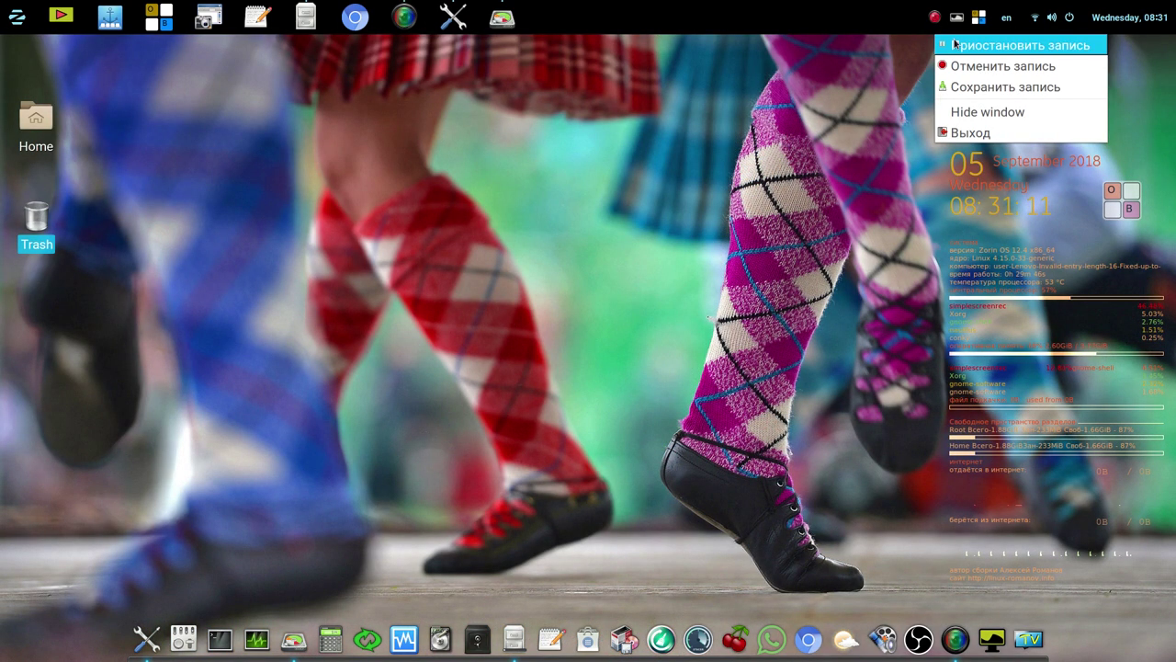
click(954, 44)
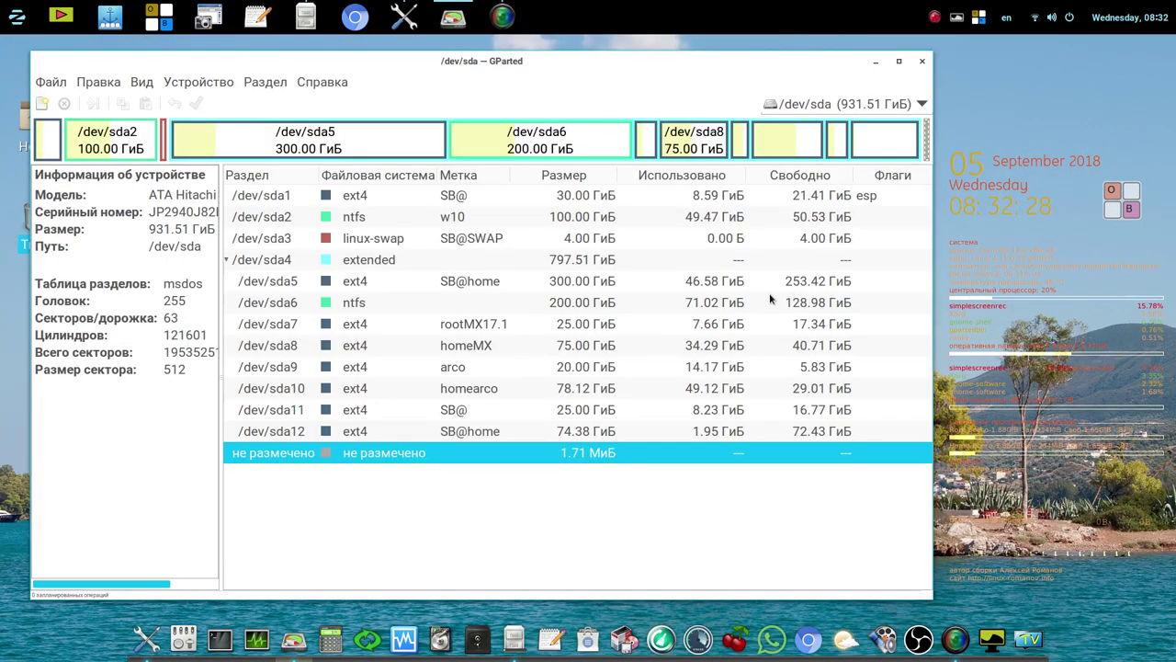
Enable the boot and esp flags on partition /dev/sda11 and close the partition editor.
click(607, 411)
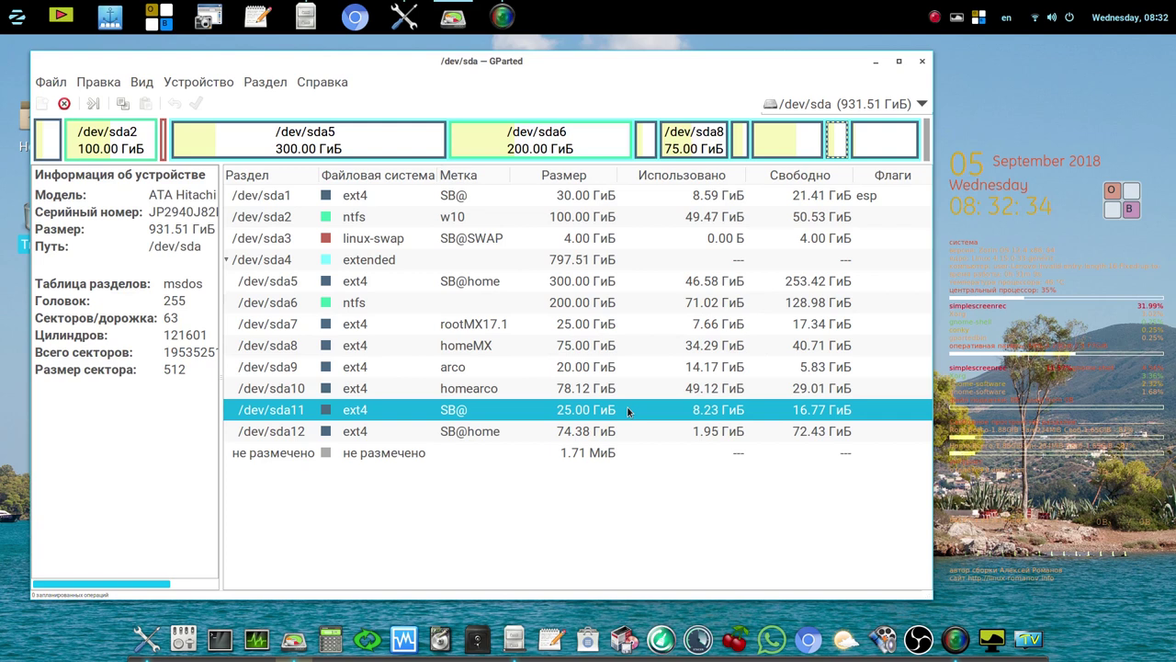
right_click(629, 412)
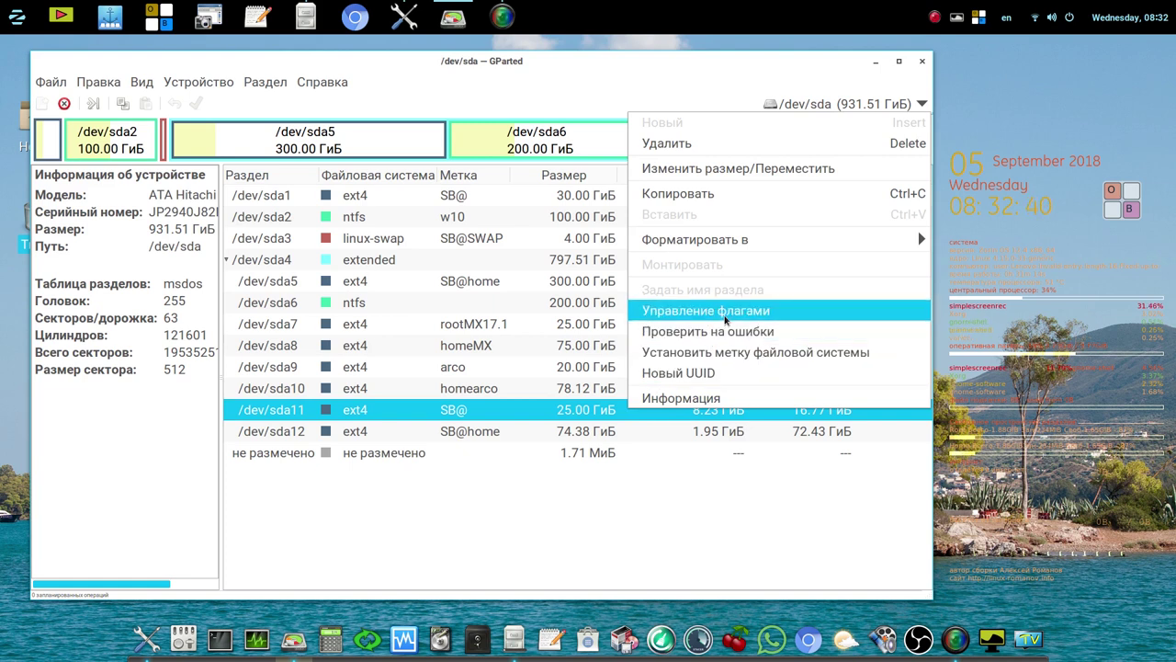
click(726, 312)
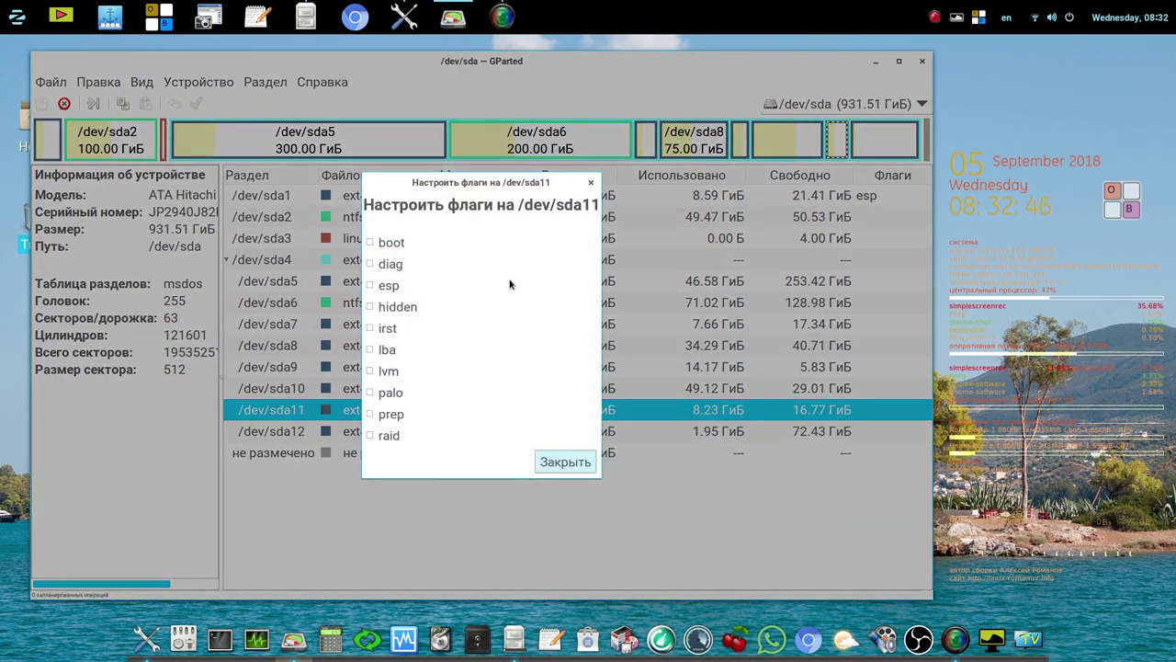
click(370, 243)
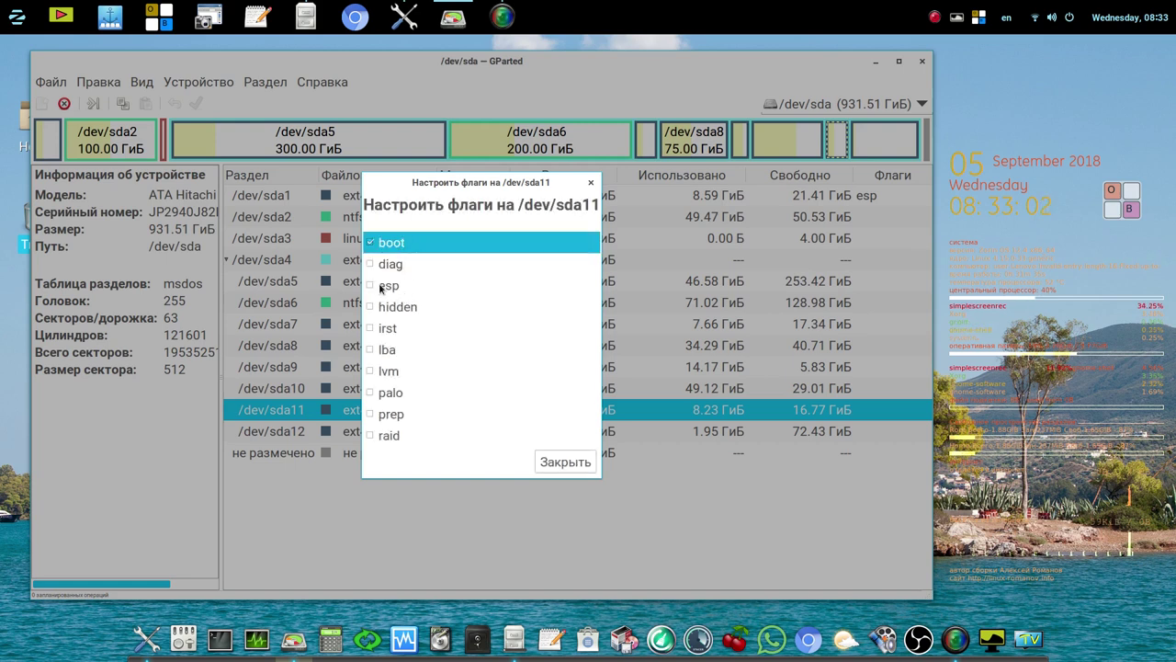
click(374, 285)
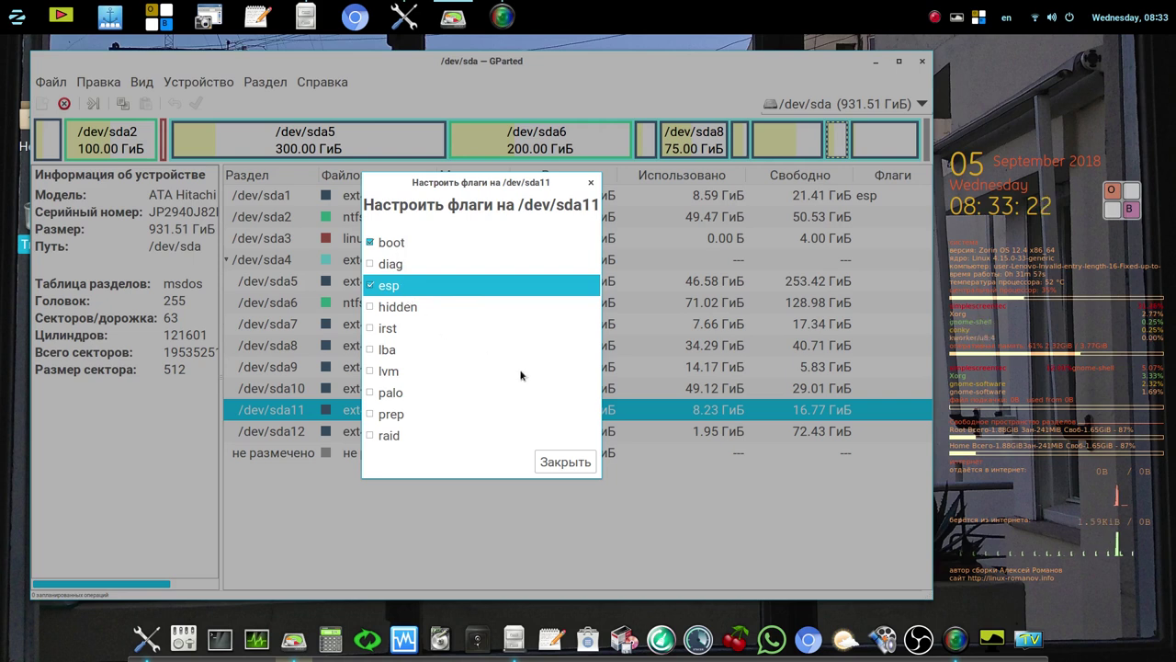
click(564, 463)
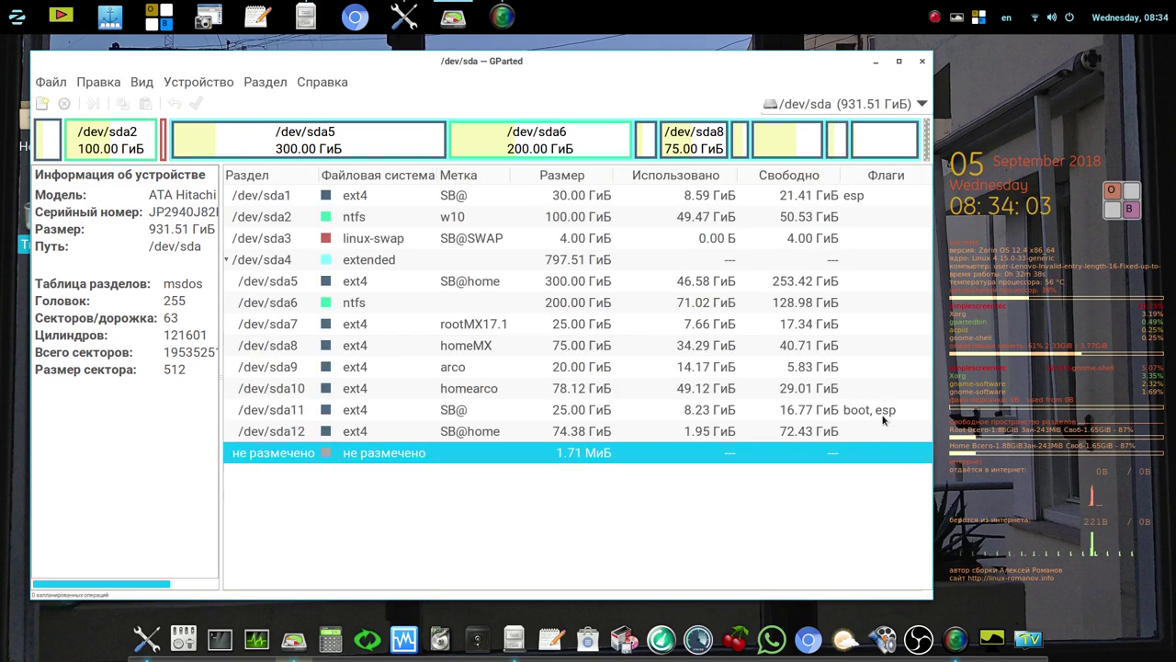
click(884, 415)
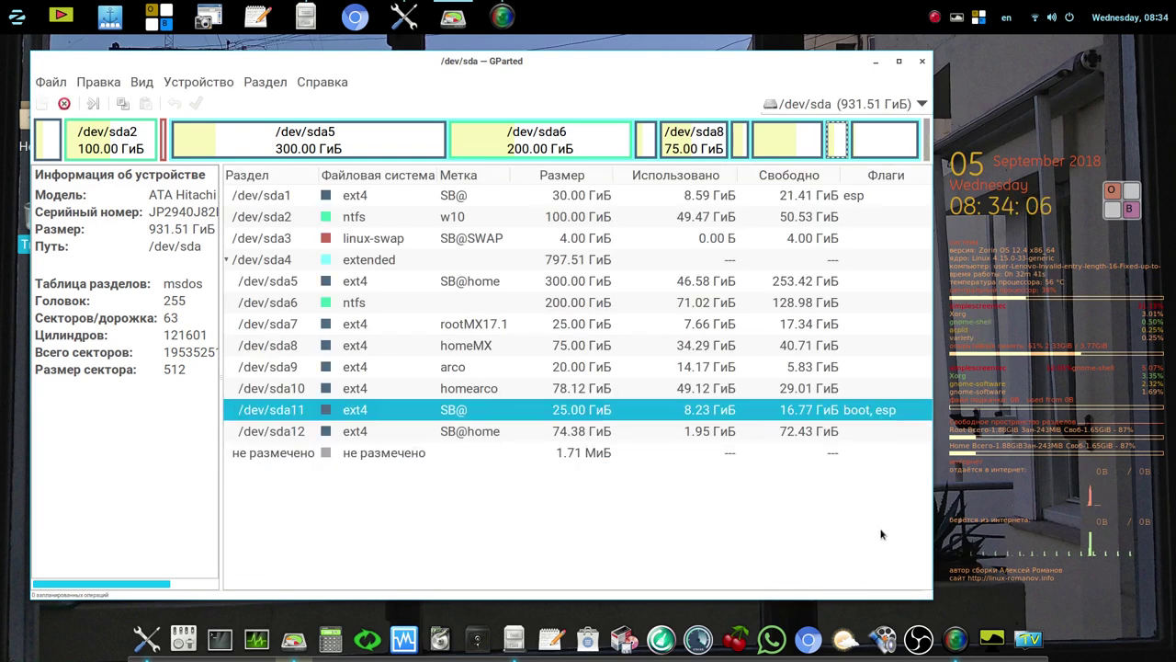
click(922, 62)
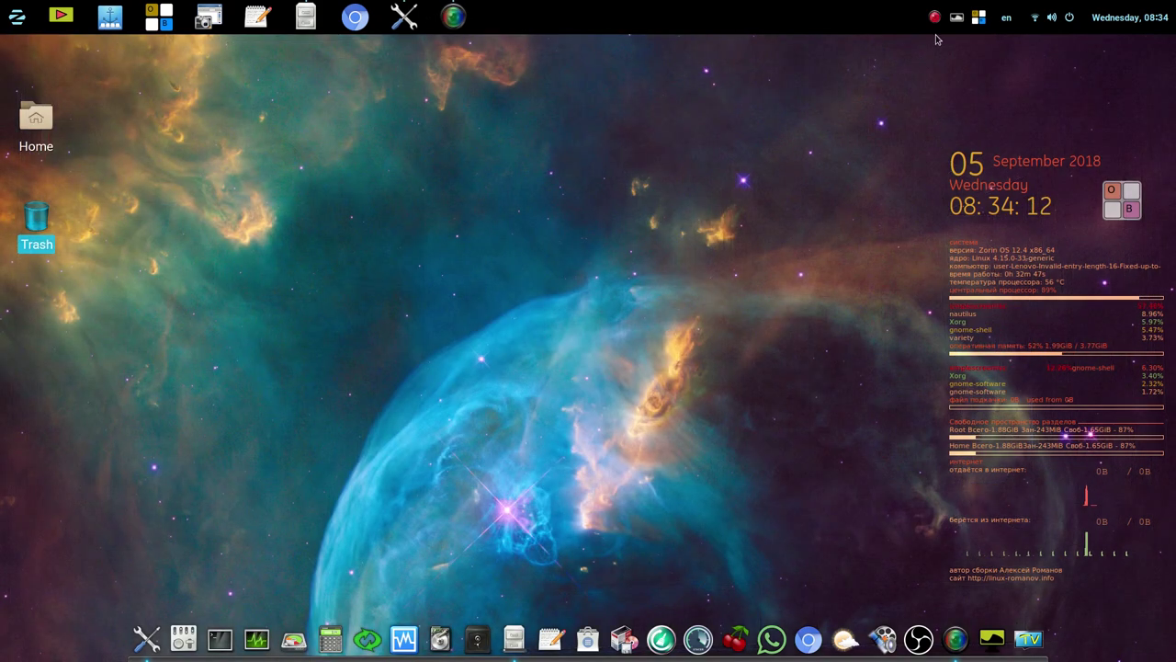
click(935, 16)
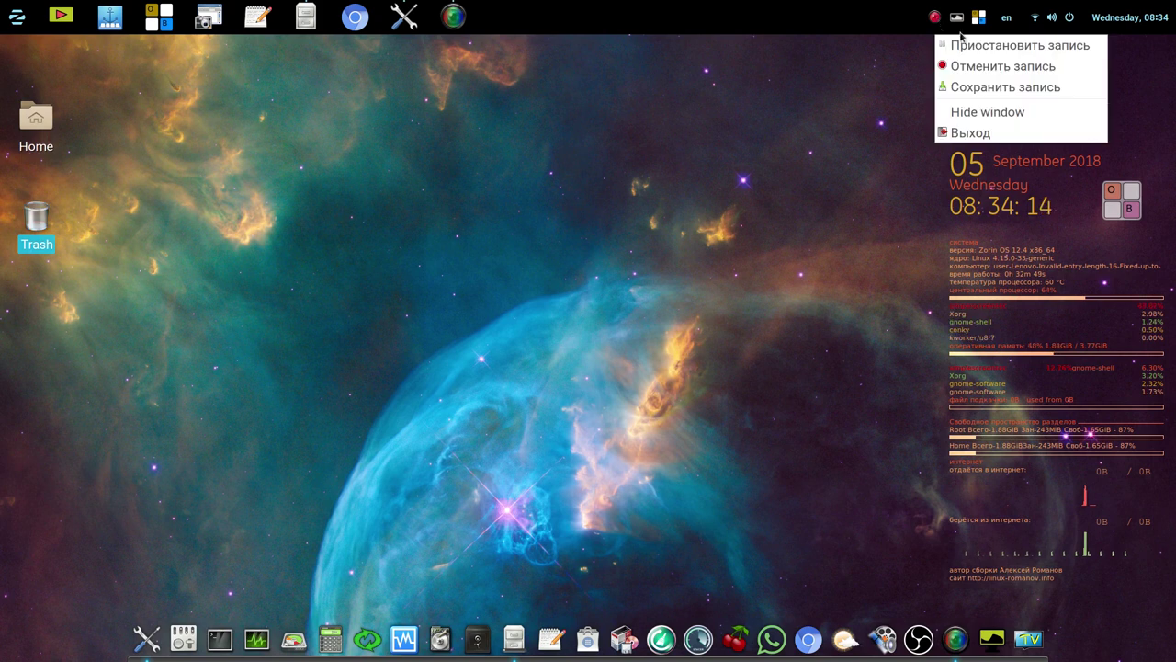
click(961, 46)
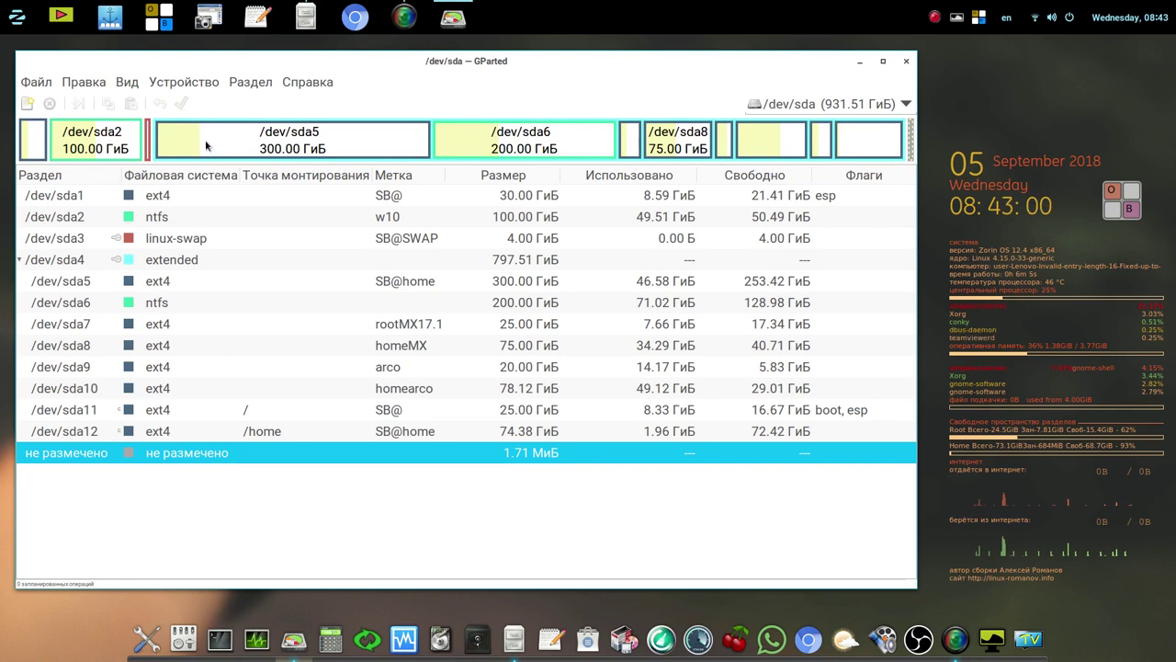
Show the device information beside the partition list and widen that area.
click(131, 85)
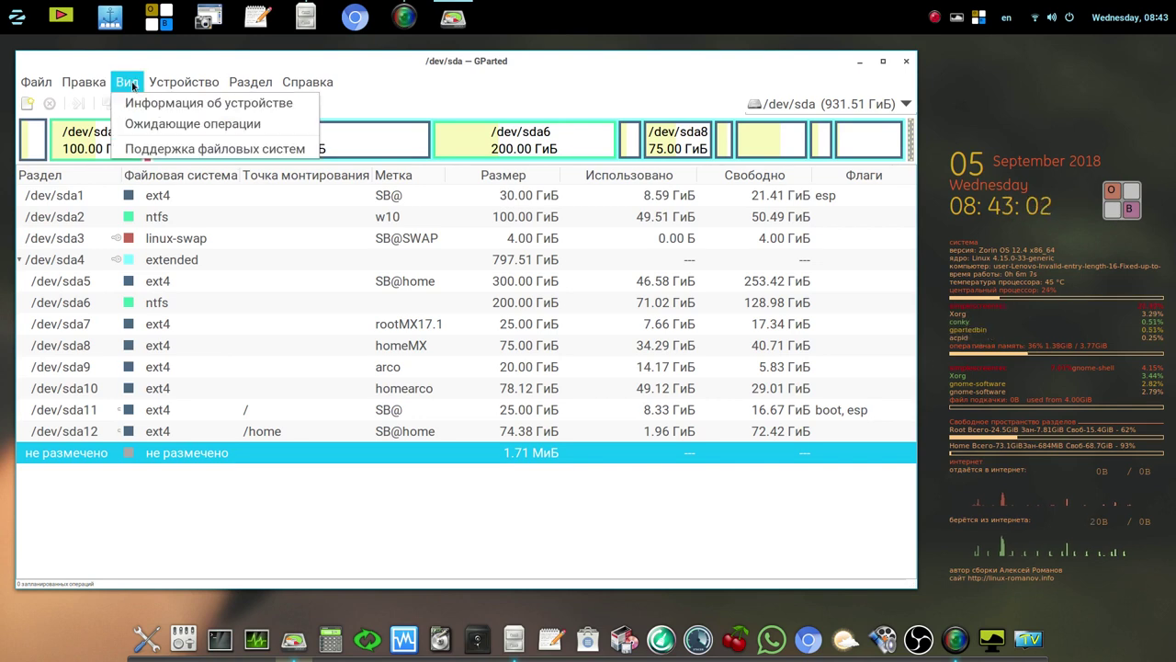
click(130, 104)
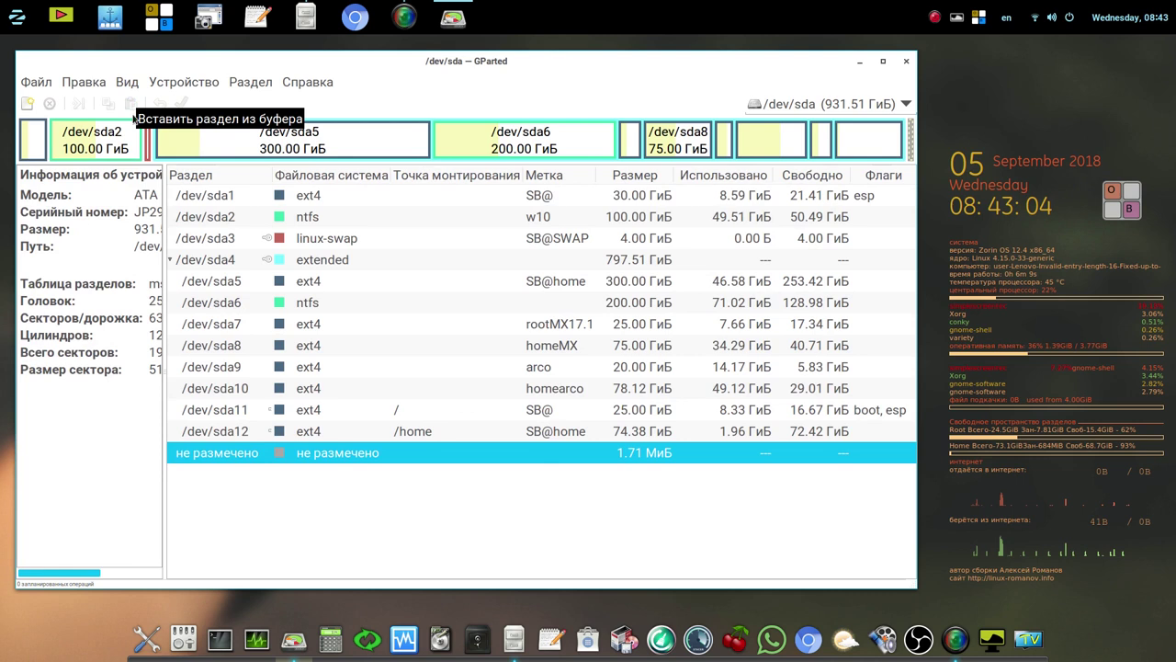
drag(164, 199, 198, 194)
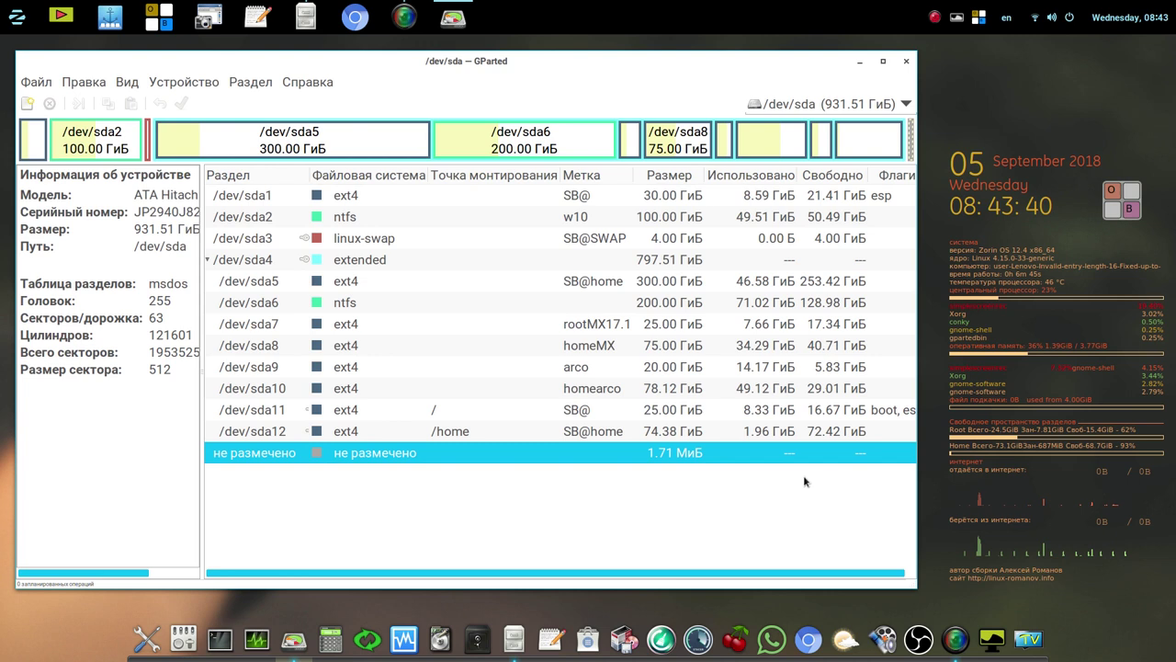
Check the mount point and flags of /dev/sda11 in a widened window, and close the partition editor.
click(750, 416)
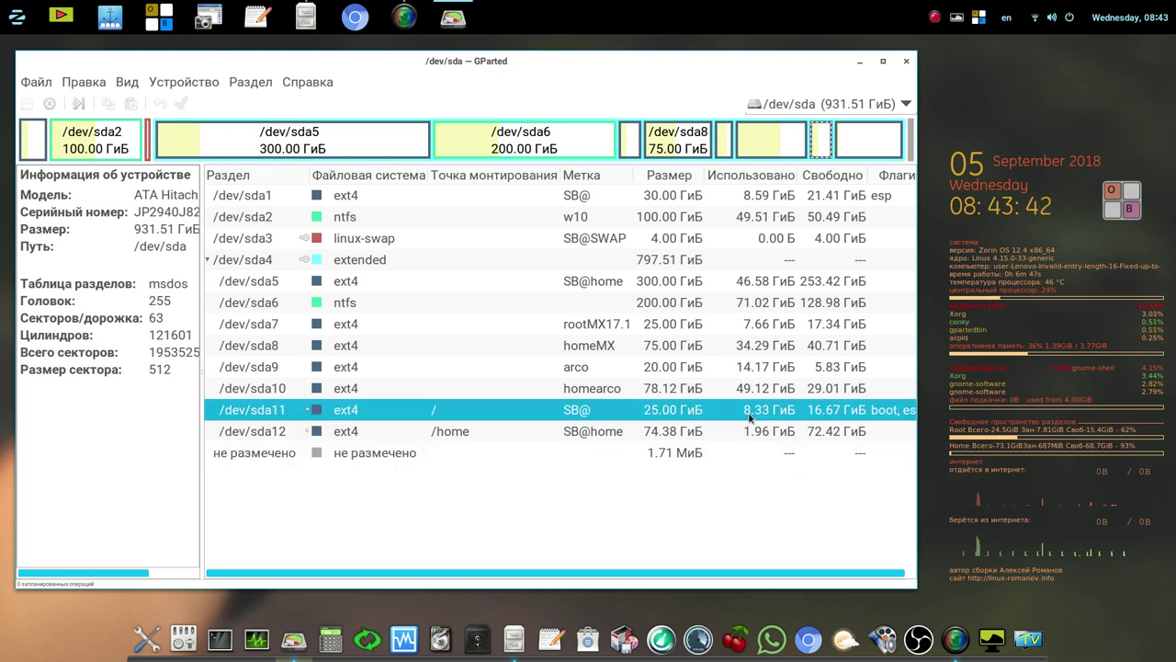
drag(912, 585, 945, 580)
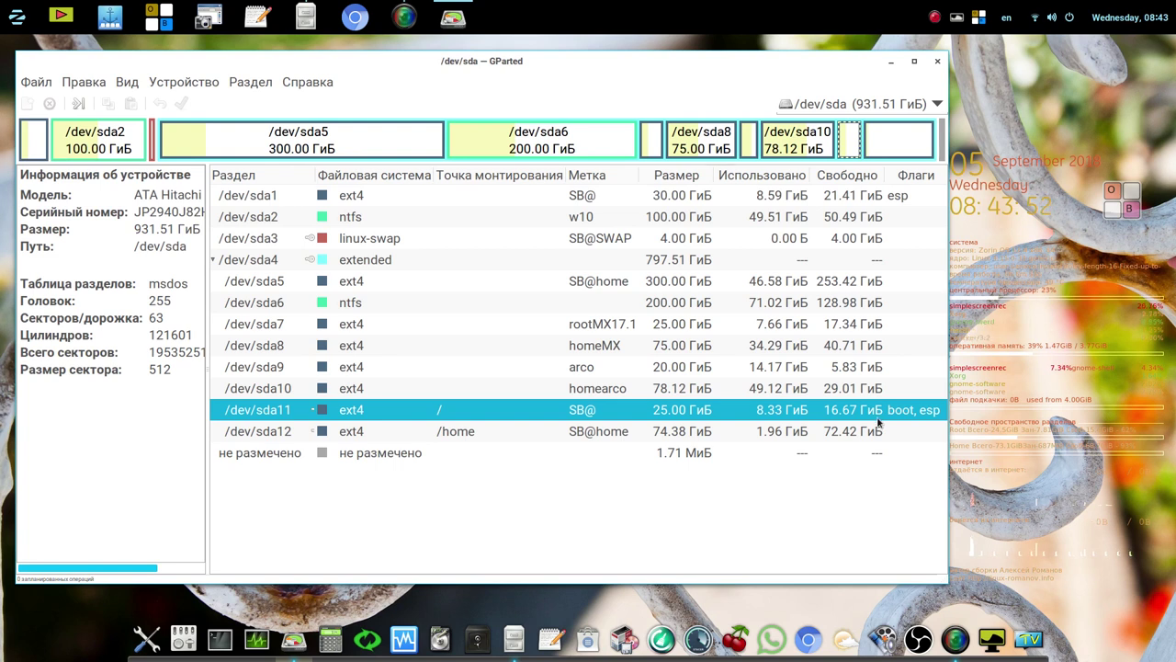
click(939, 60)
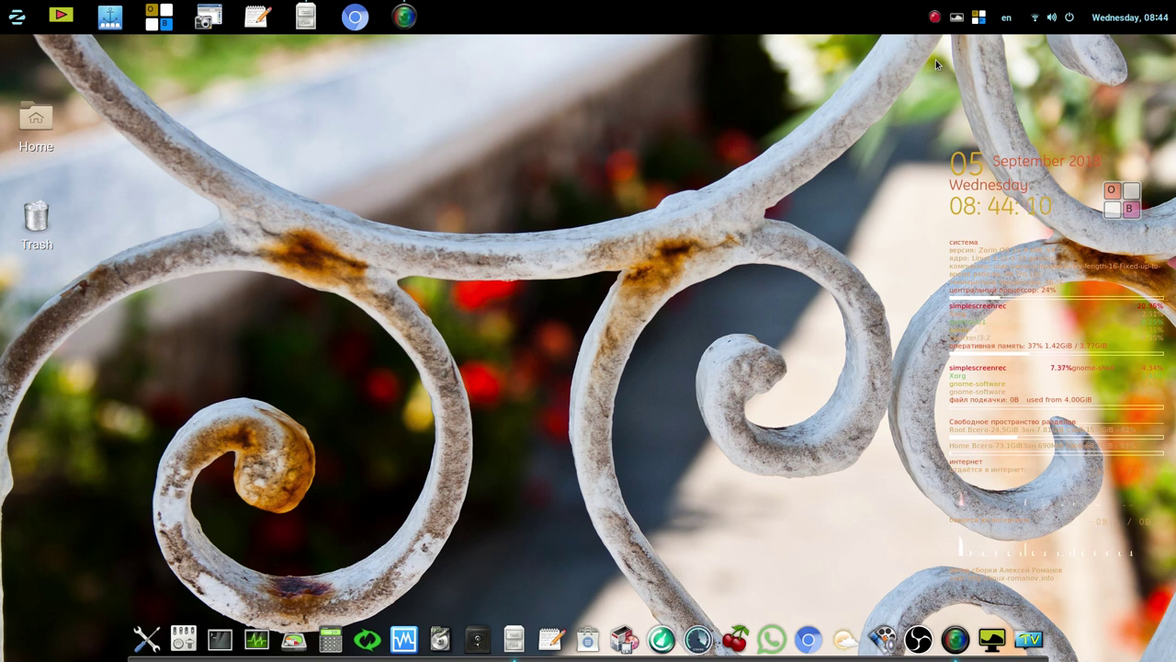
Open Chromium and restore the pages from the previous session.
click(356, 19)
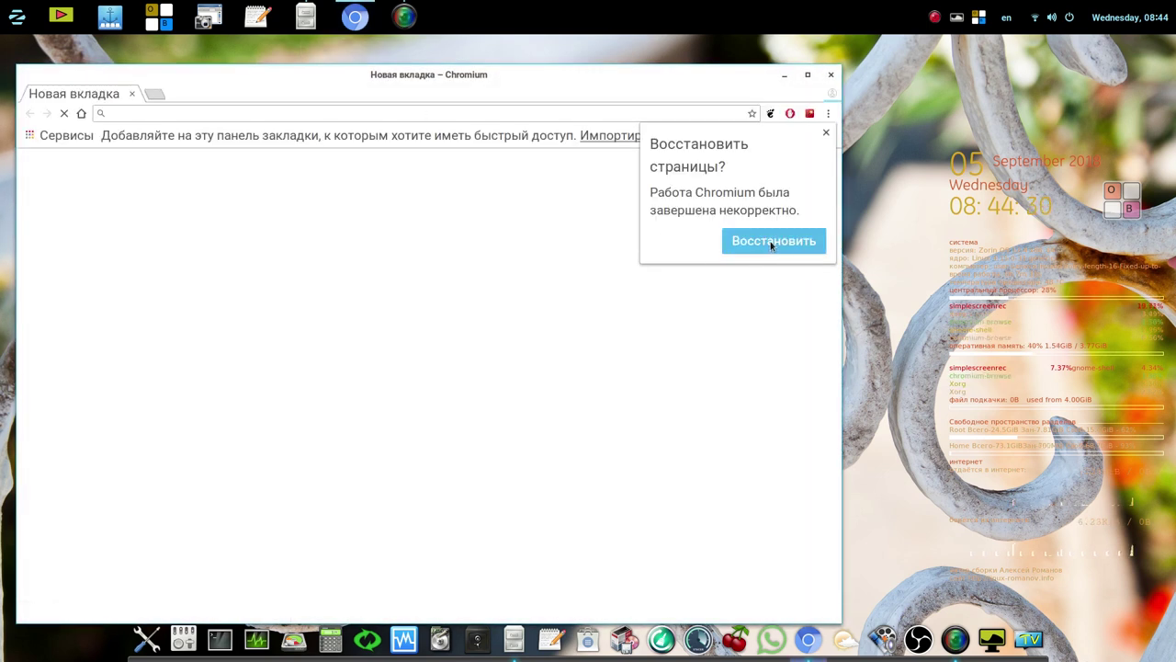
click(772, 243)
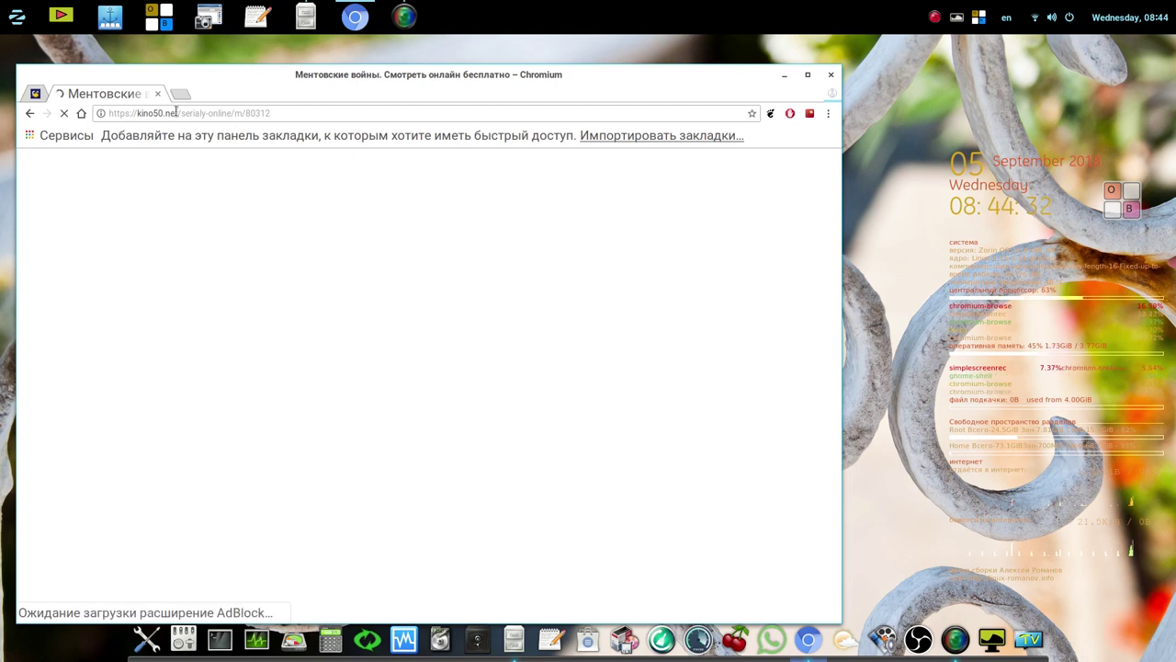
Open the КРОК file storage from the download links on the linux-romanov.info site.
click(34, 95)
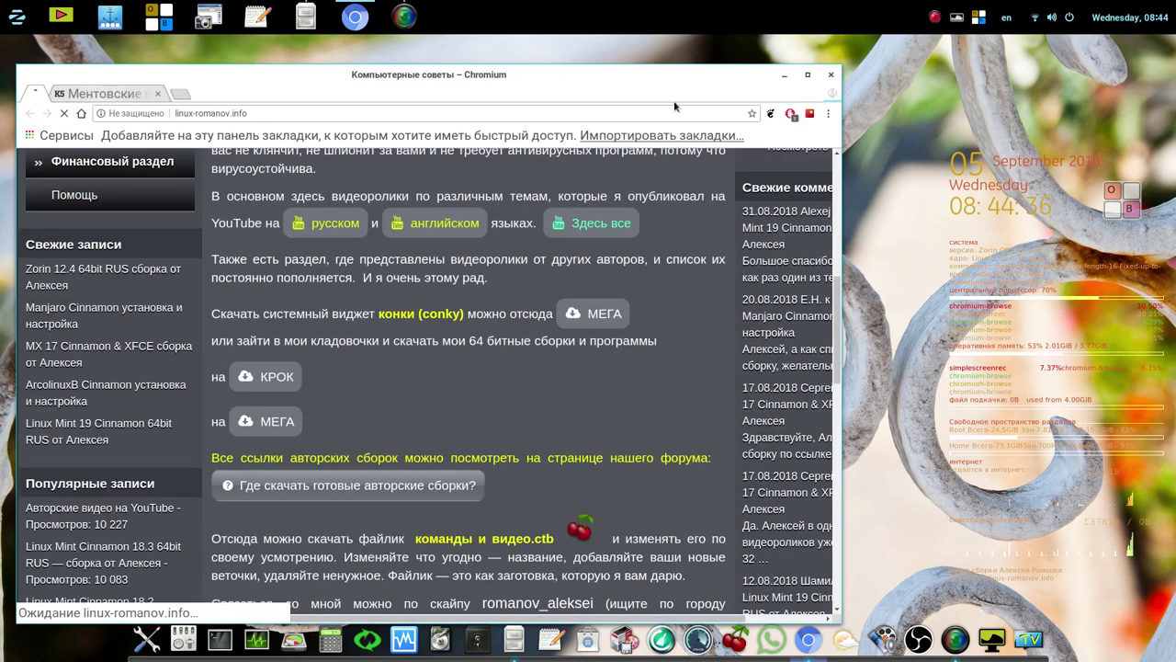
drag(614, 81, 607, 58)
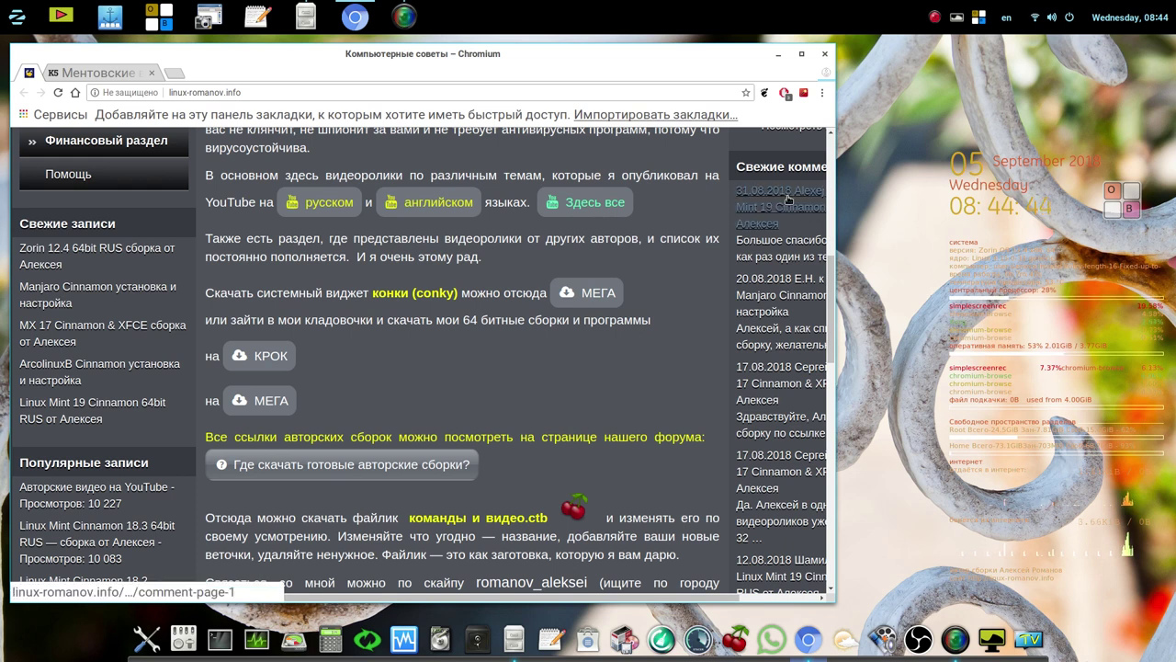
click(263, 359)
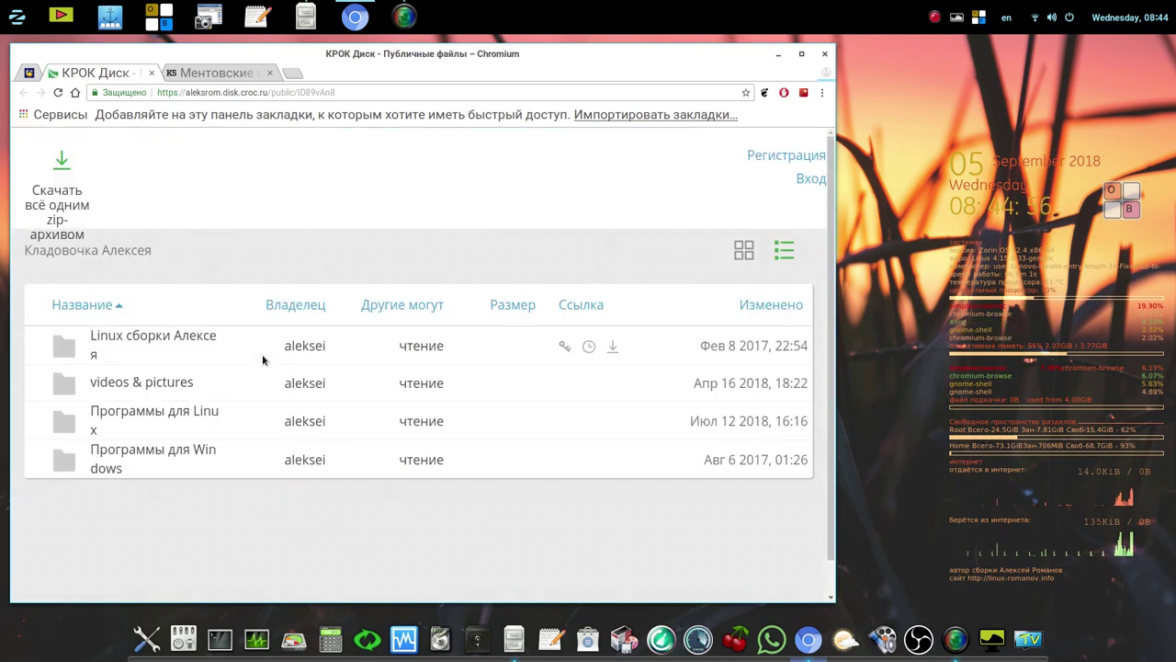
Download balabolka.7z from the Zorin folder inside the storage's Linux builds folder.
click(172, 341)
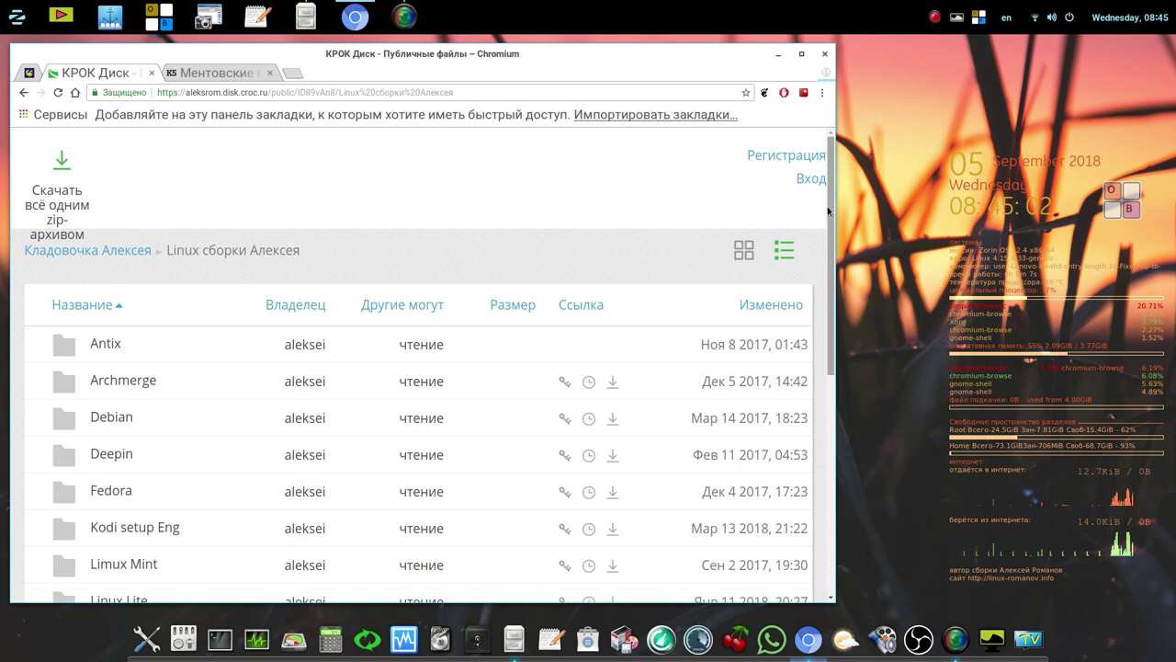
scroll(816, 294, down, 3)
scroll(816, 294, down, 3)
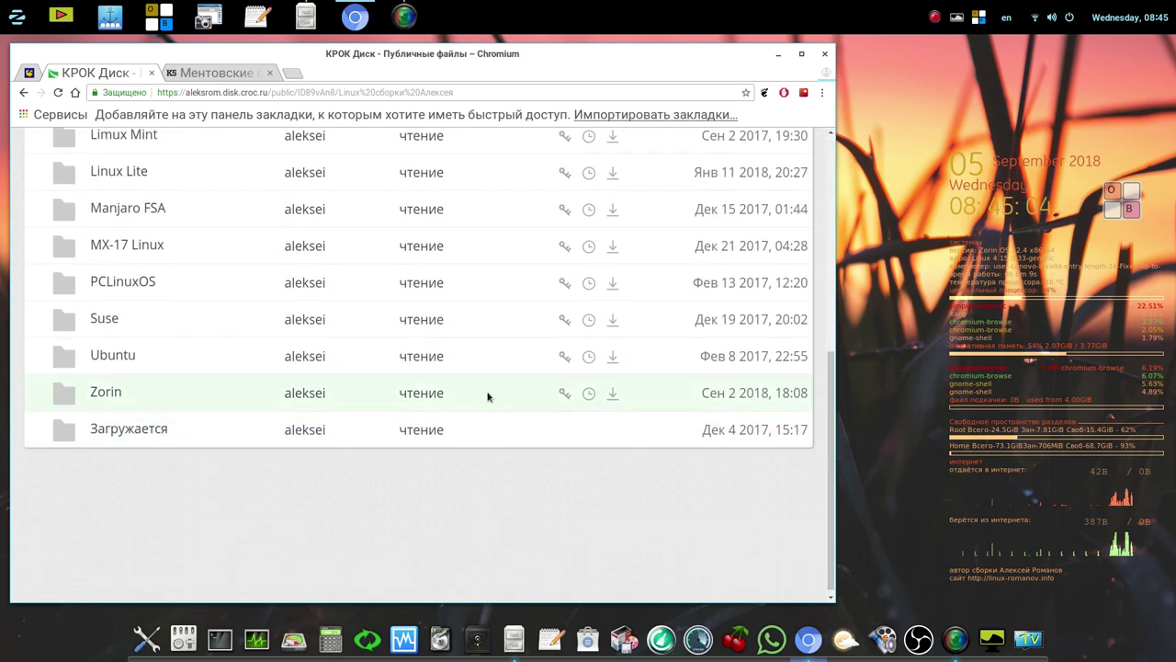
click(116, 393)
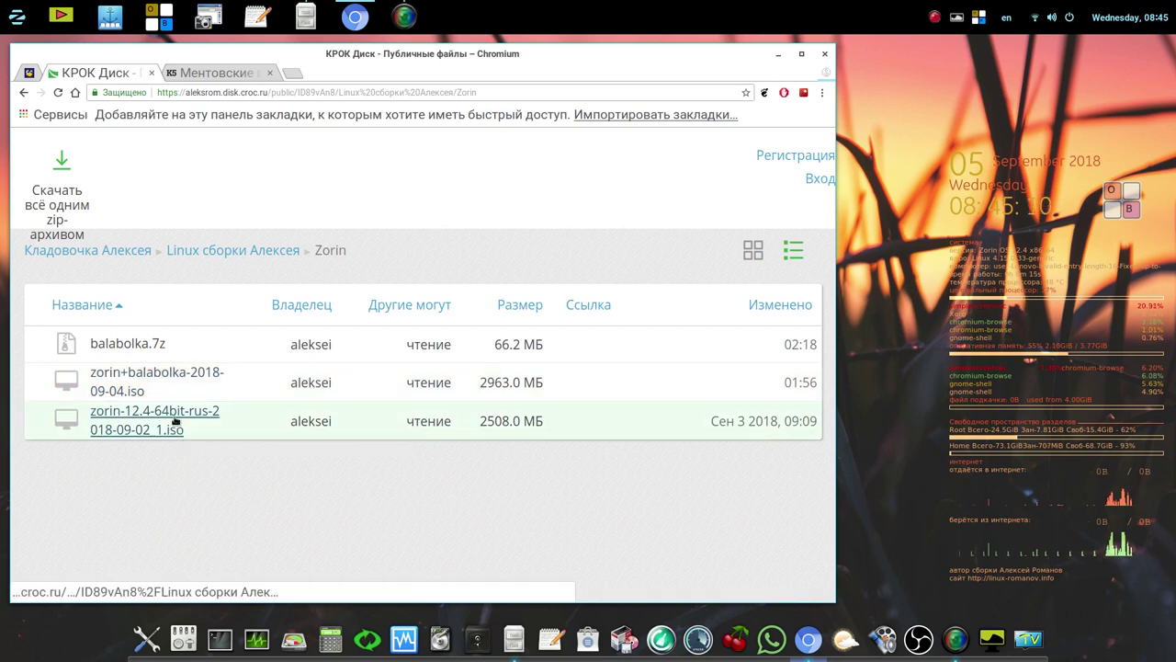
right_click(147, 347)
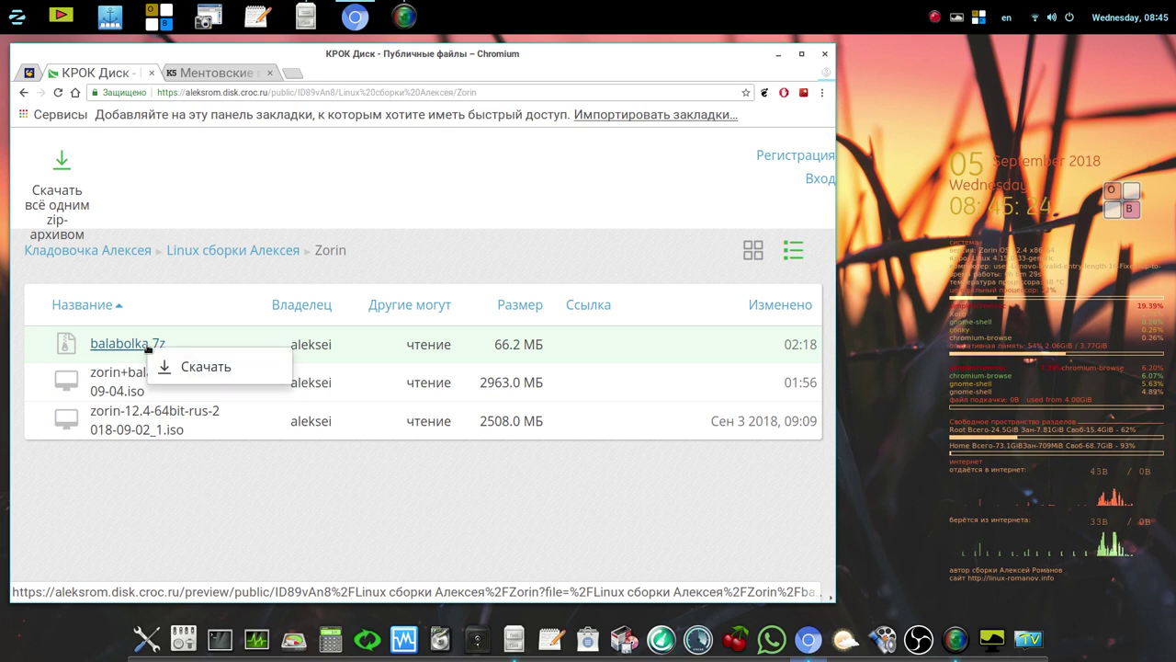
click(182, 363)
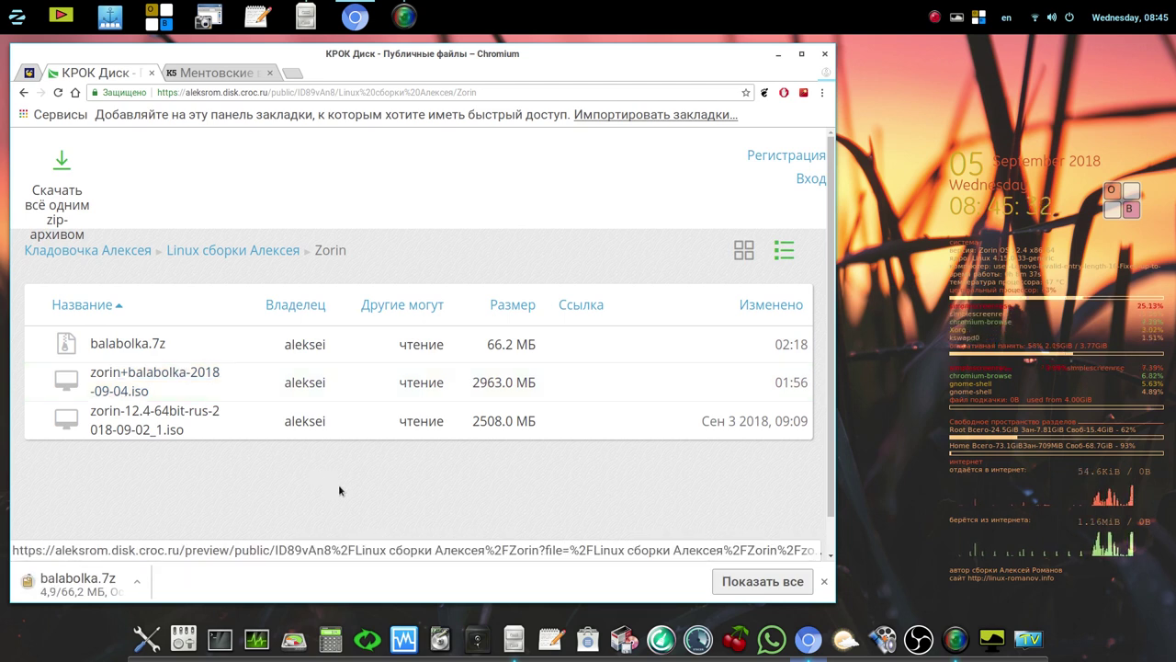
Clear the whole download history, including the balabolka.7z entry, and close the browser.
click(770, 582)
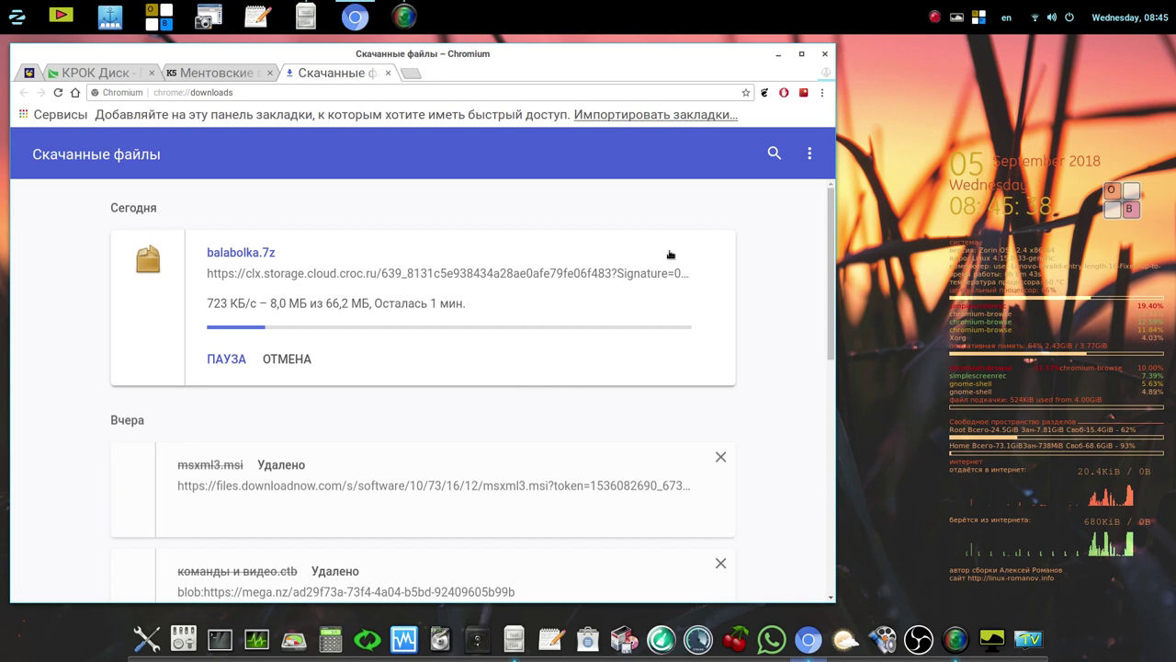
click(817, 154)
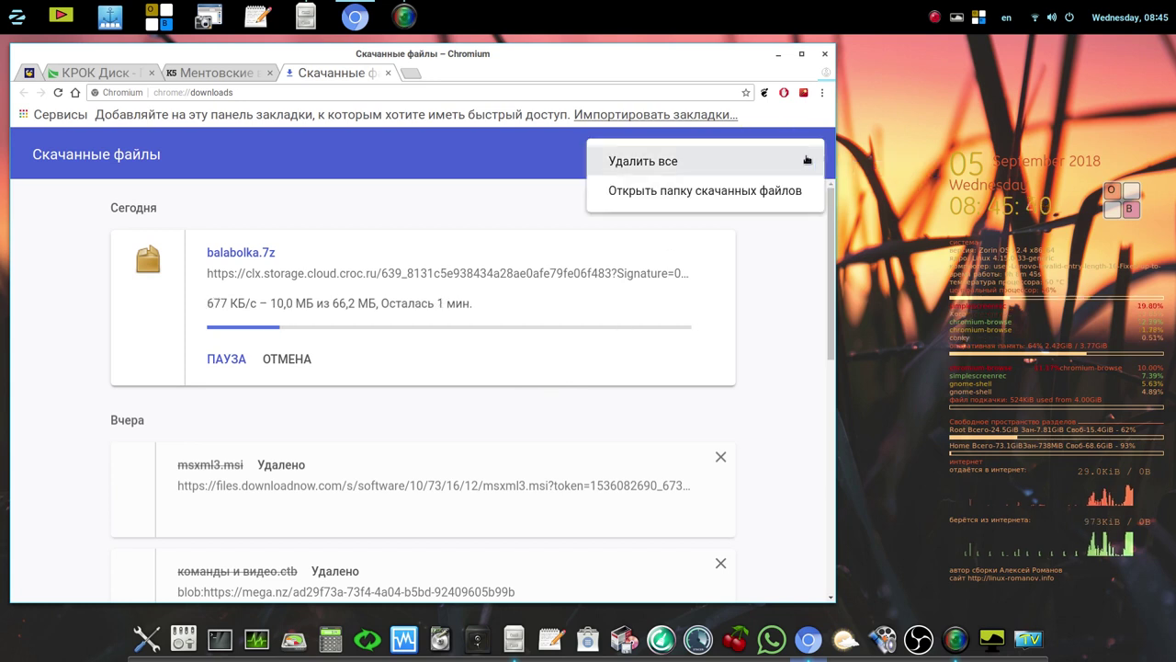
click(763, 163)
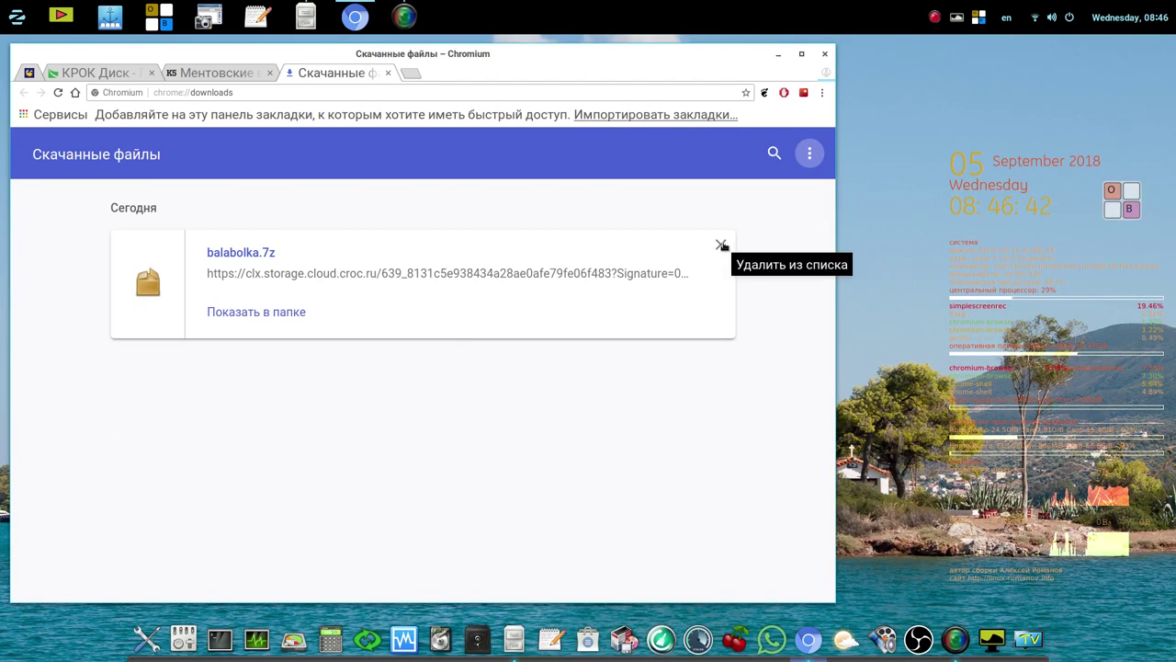
click(722, 245)
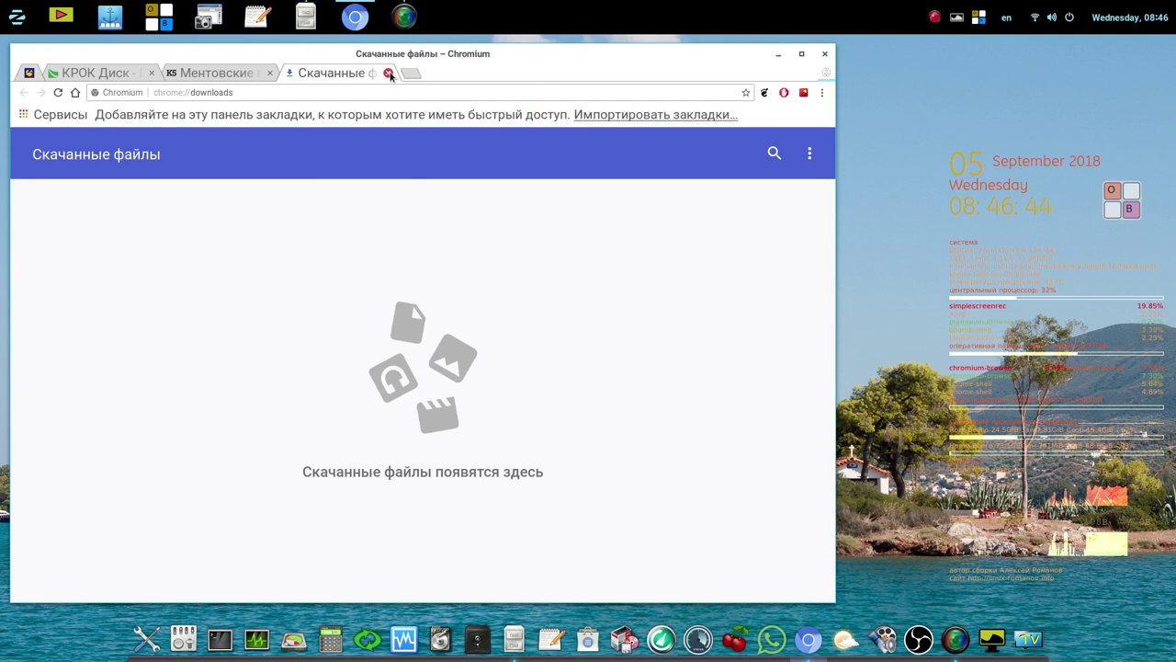
click(389, 74)
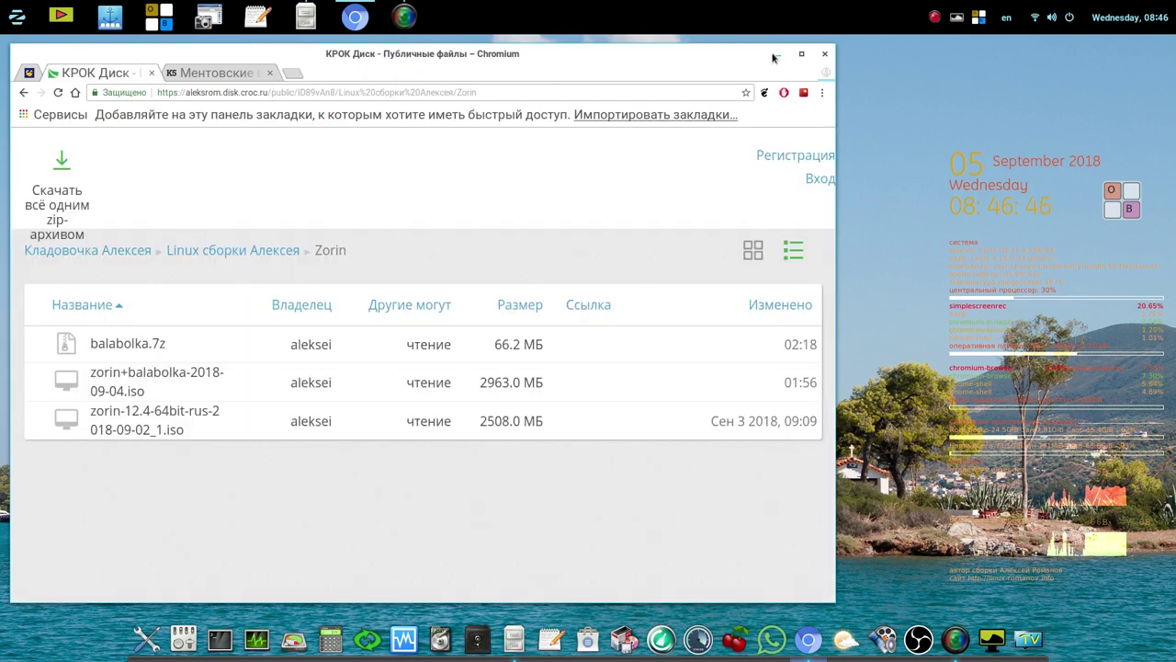
click(824, 54)
Extract balabolka.7z in place in the Downloads folder of the file manager and move the archive to the trash.
mouse_move(392, 27)
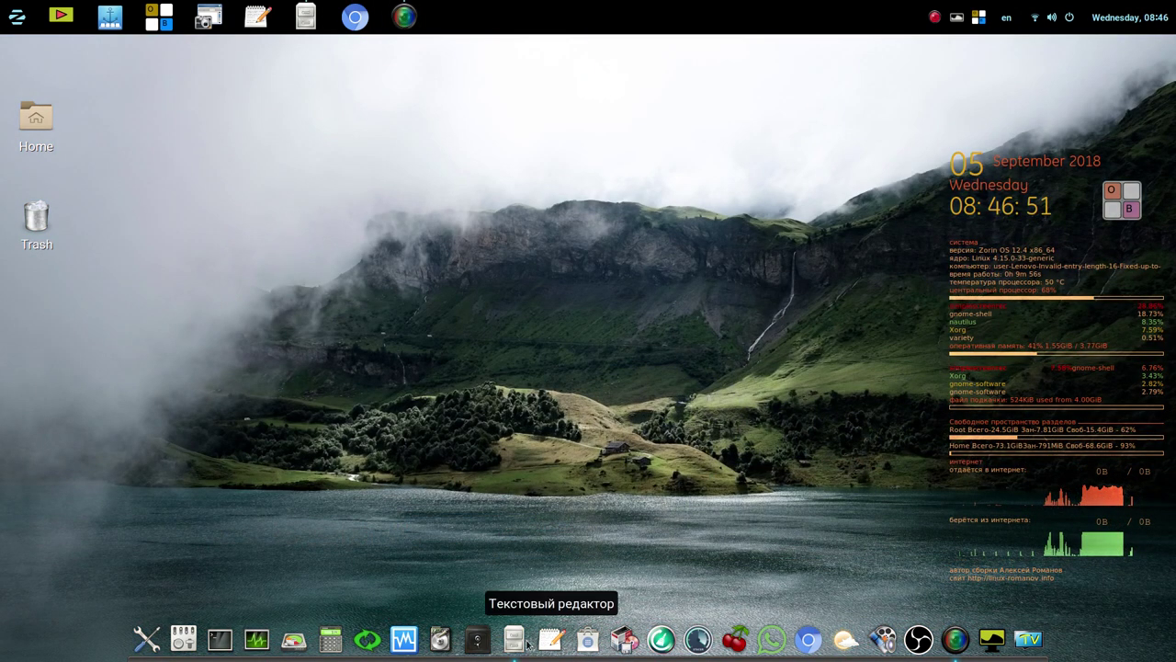
click(517, 641)
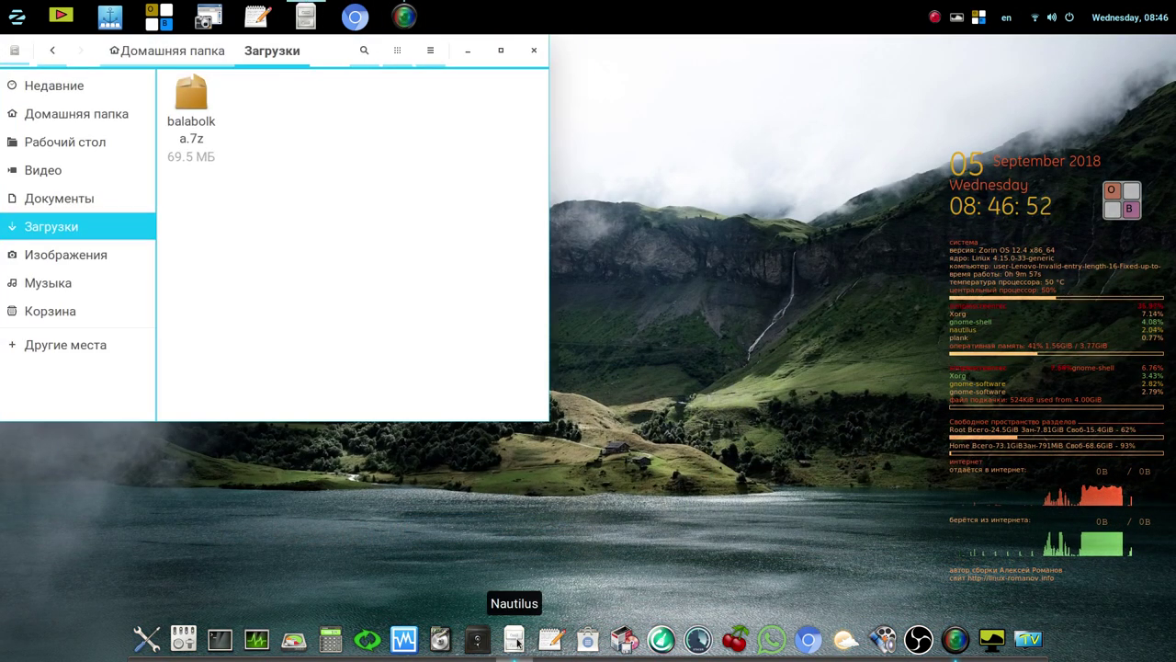
right_click(193, 103)
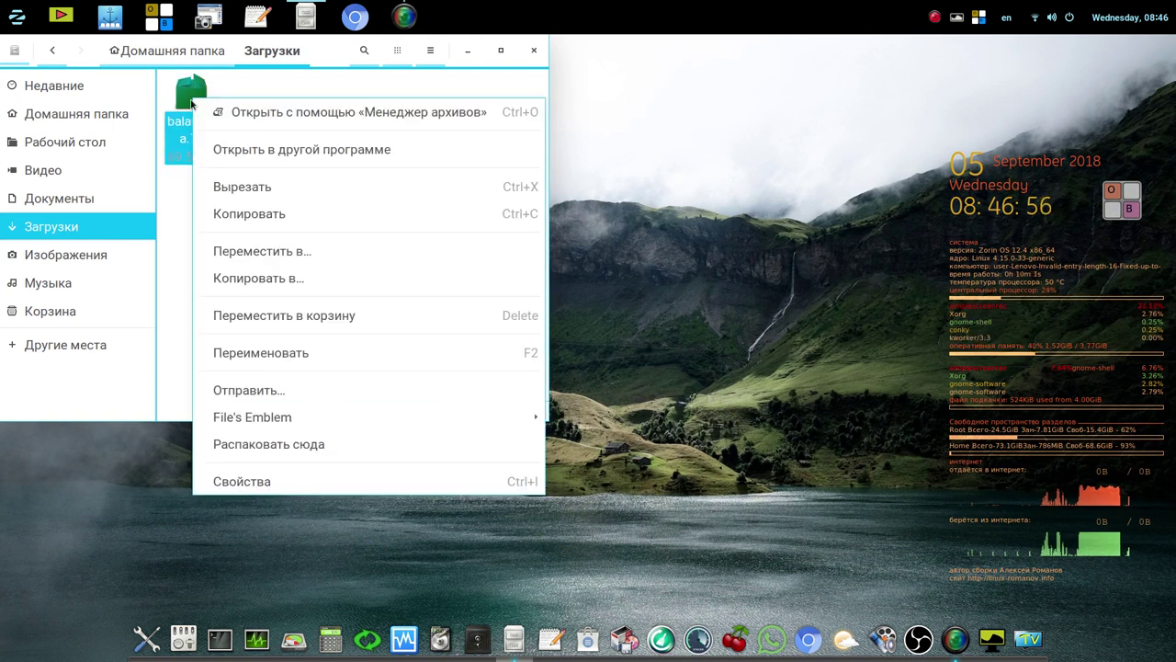
click(309, 444)
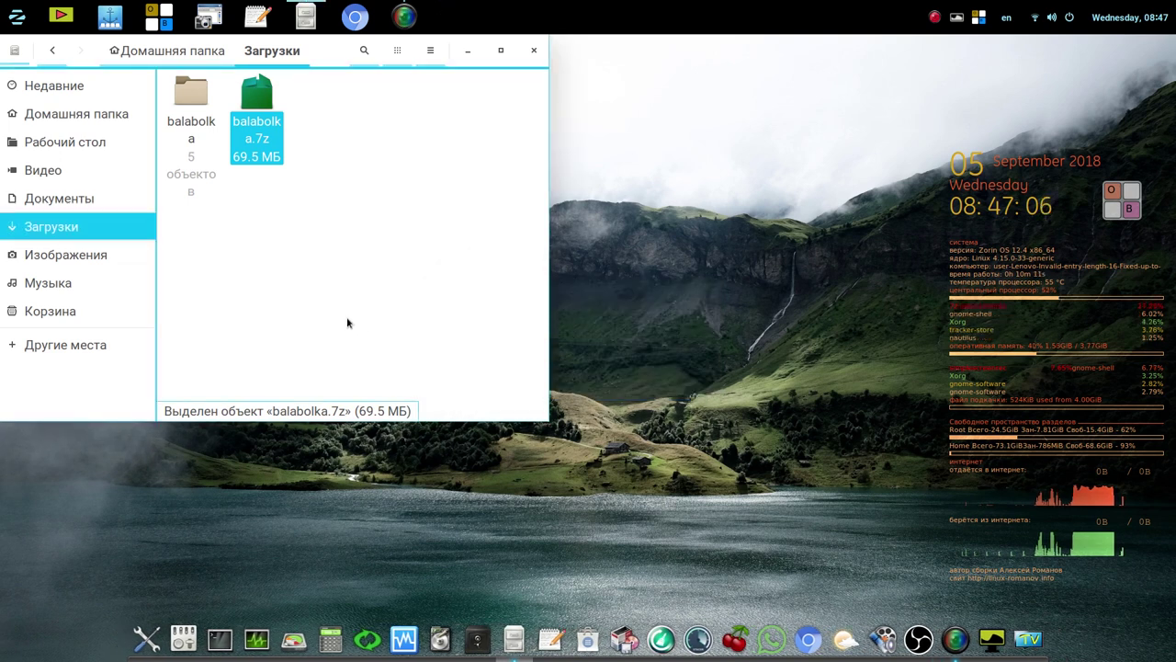
right_click(254, 95)
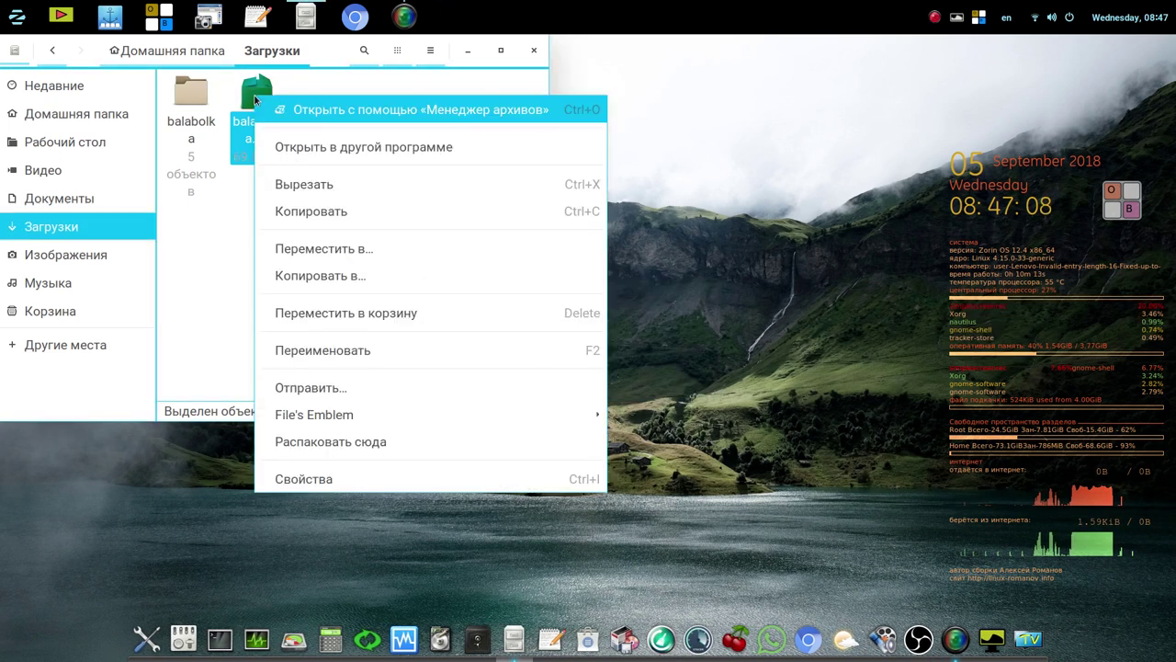
click(338, 313)
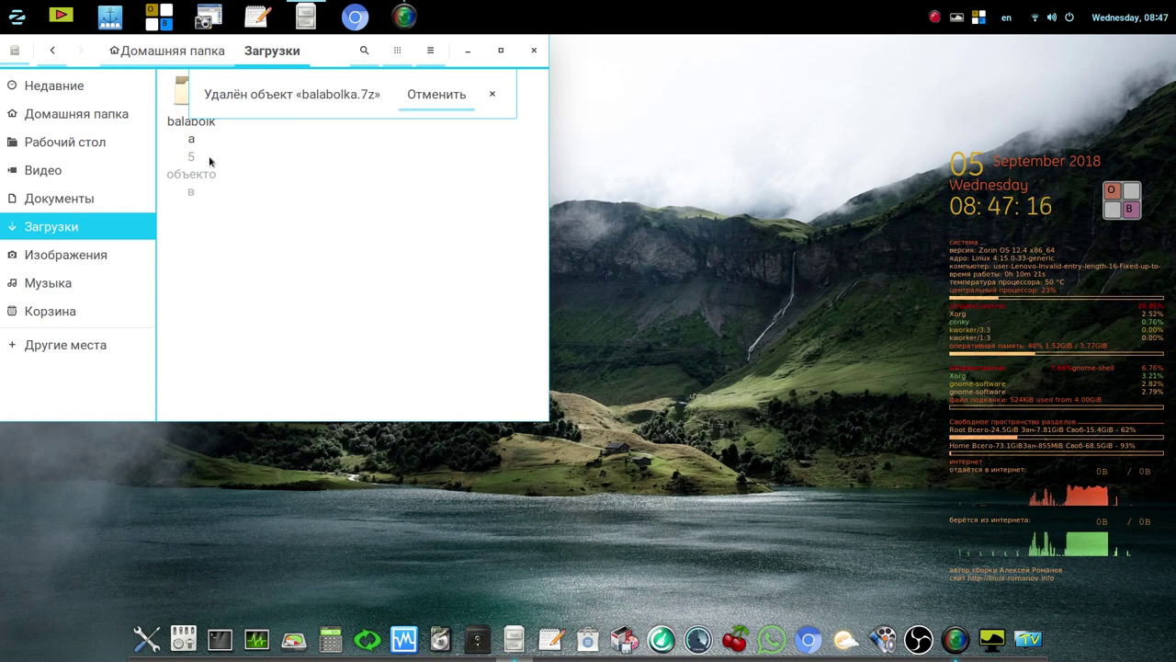
Run Elan Nicolai.msi from the extracted balabolka folder with Wine and repair the Acapela multimedia Russian installation.
double_click(191, 106)
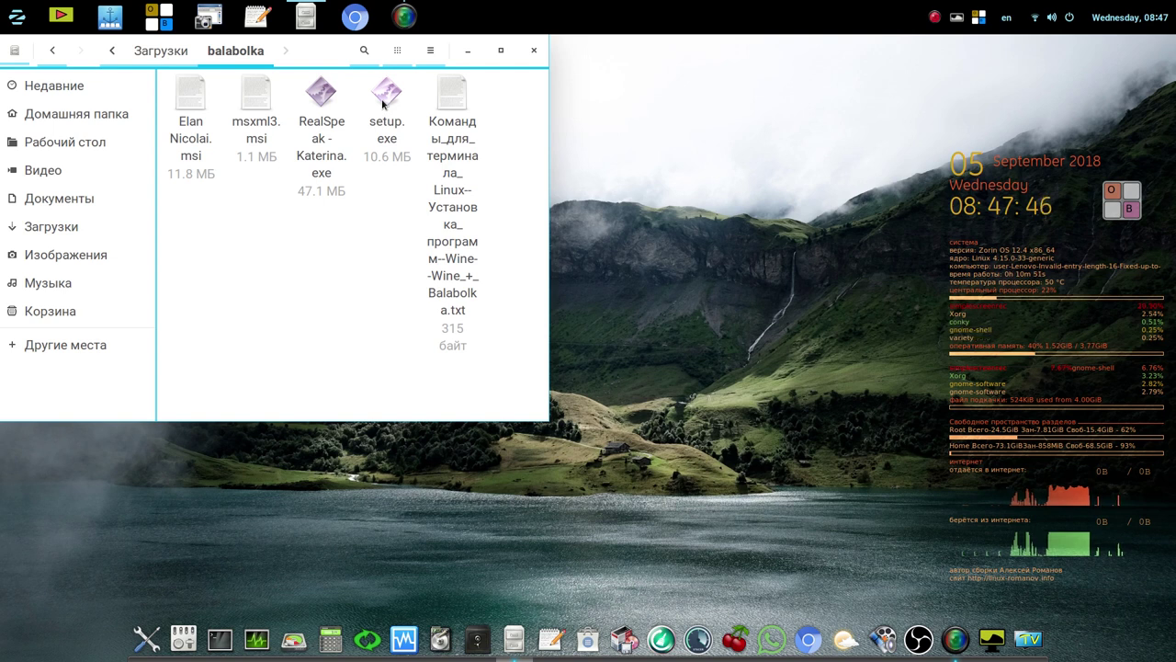
right_click(190, 109)
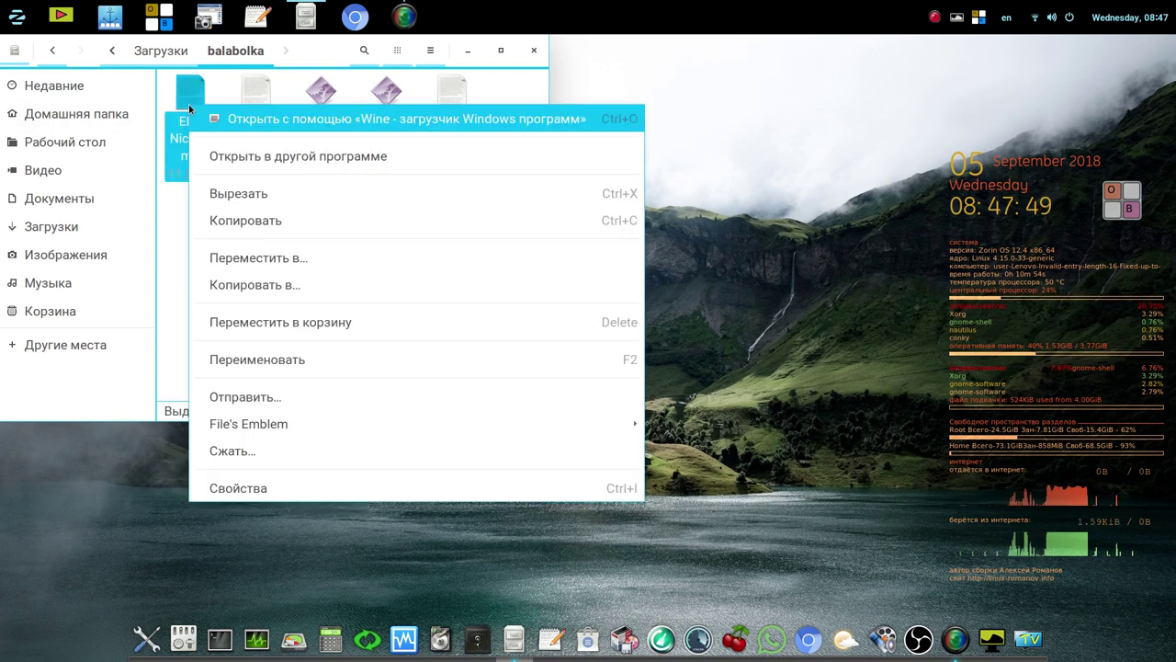
click(281, 118)
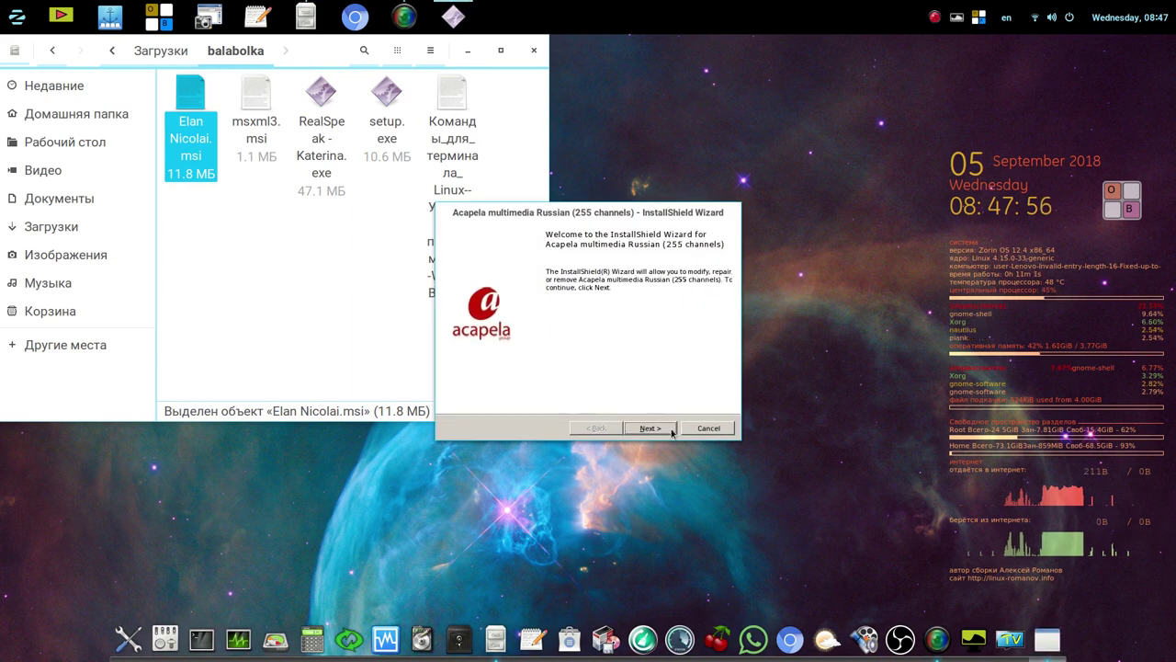
click(658, 429)
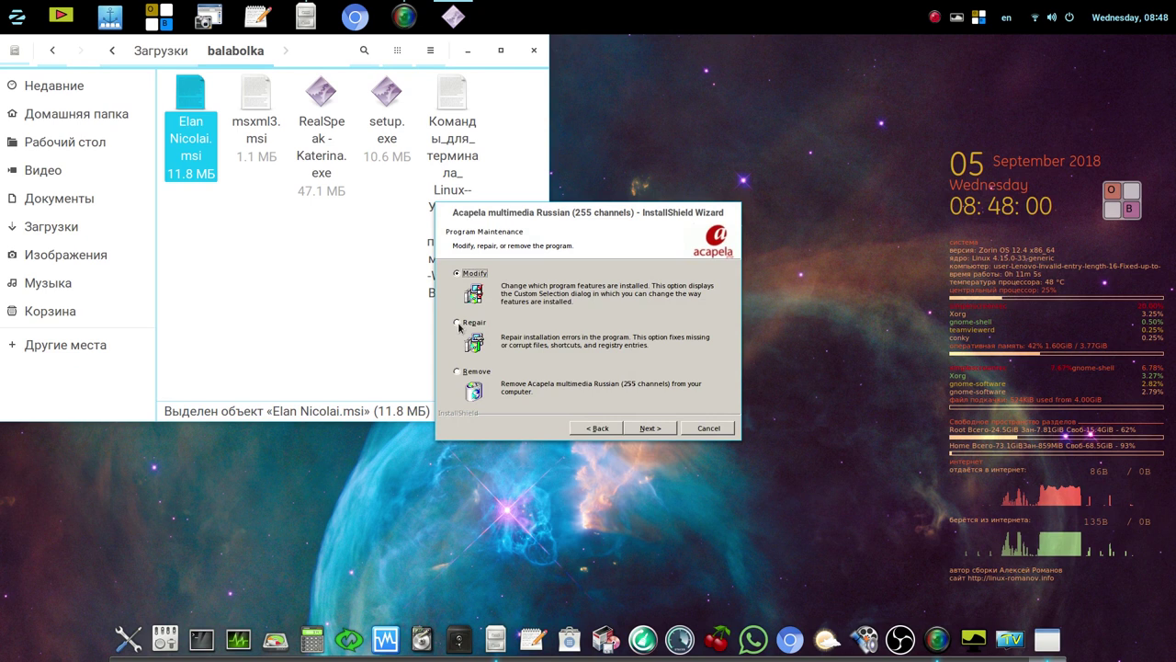
click(666, 428)
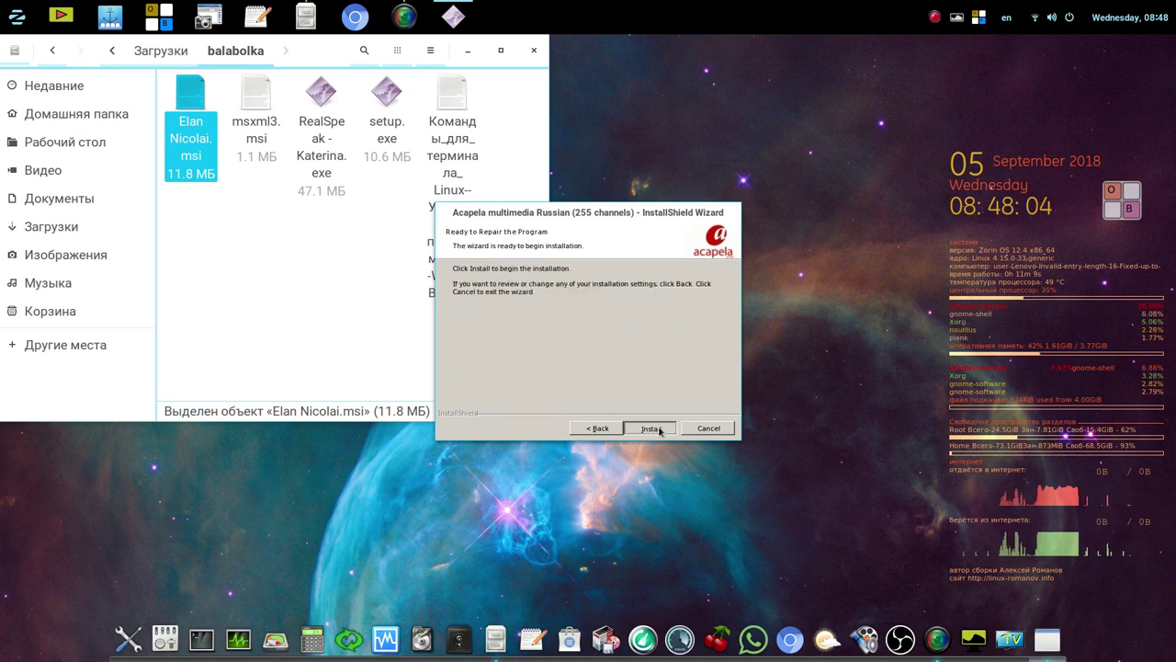
click(659, 428)
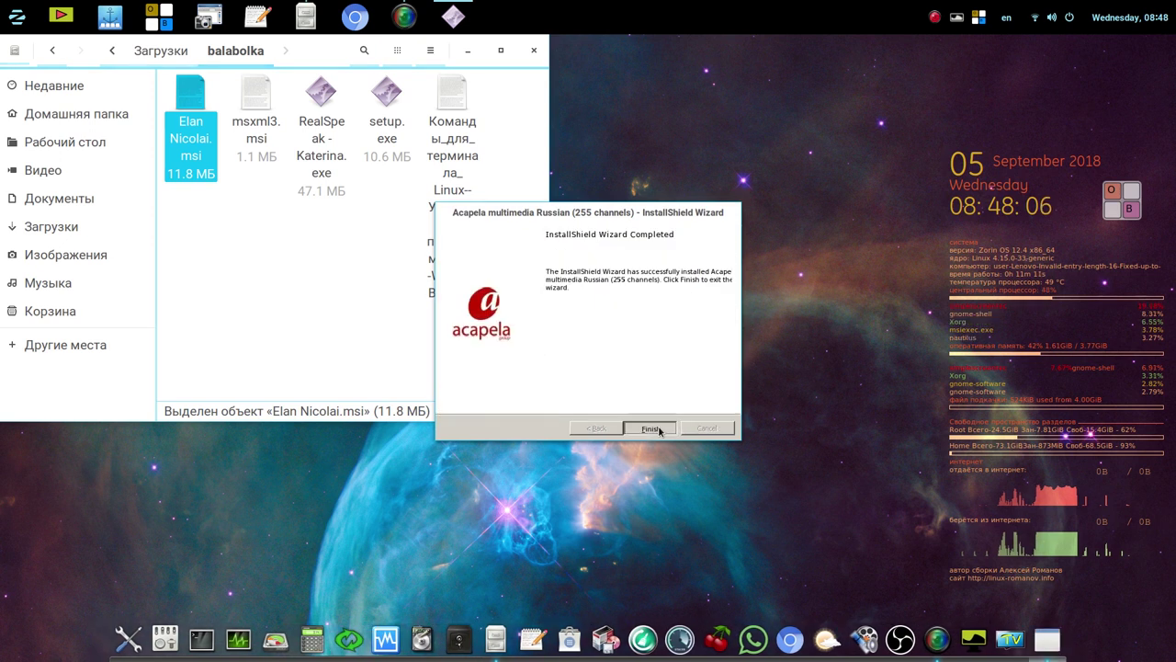
click(653, 428)
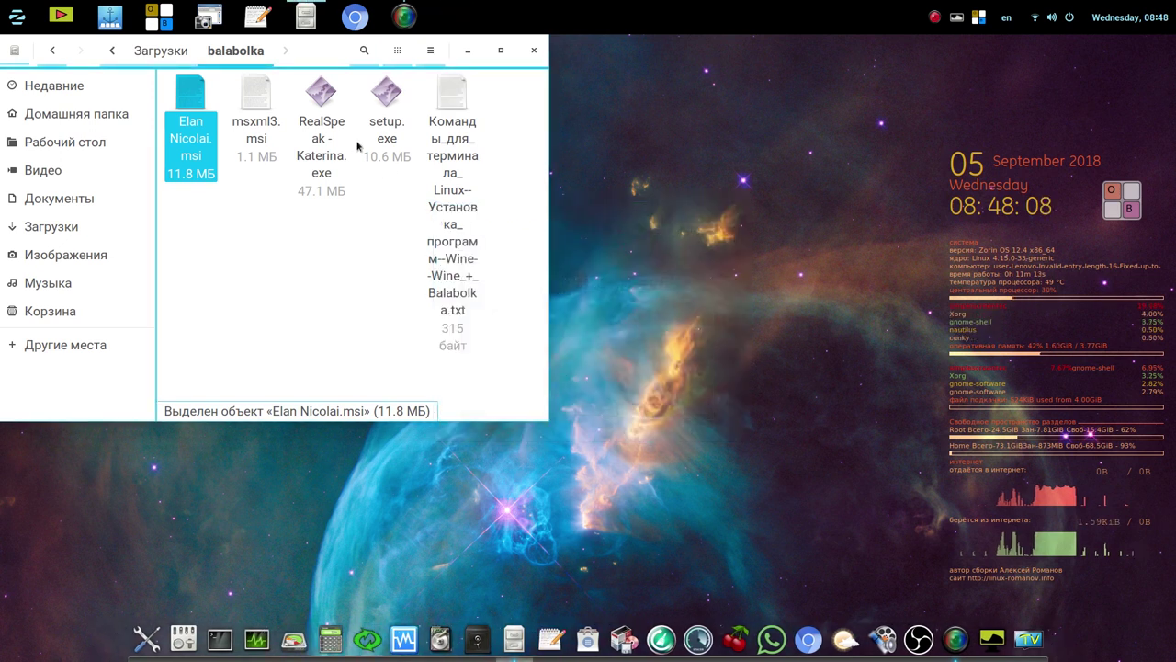
Run RealSpeak - Katerina.exe with Wine and repair the NextUp-ScanSoft Katerina Russian Voice installation.
right_click(319, 103)
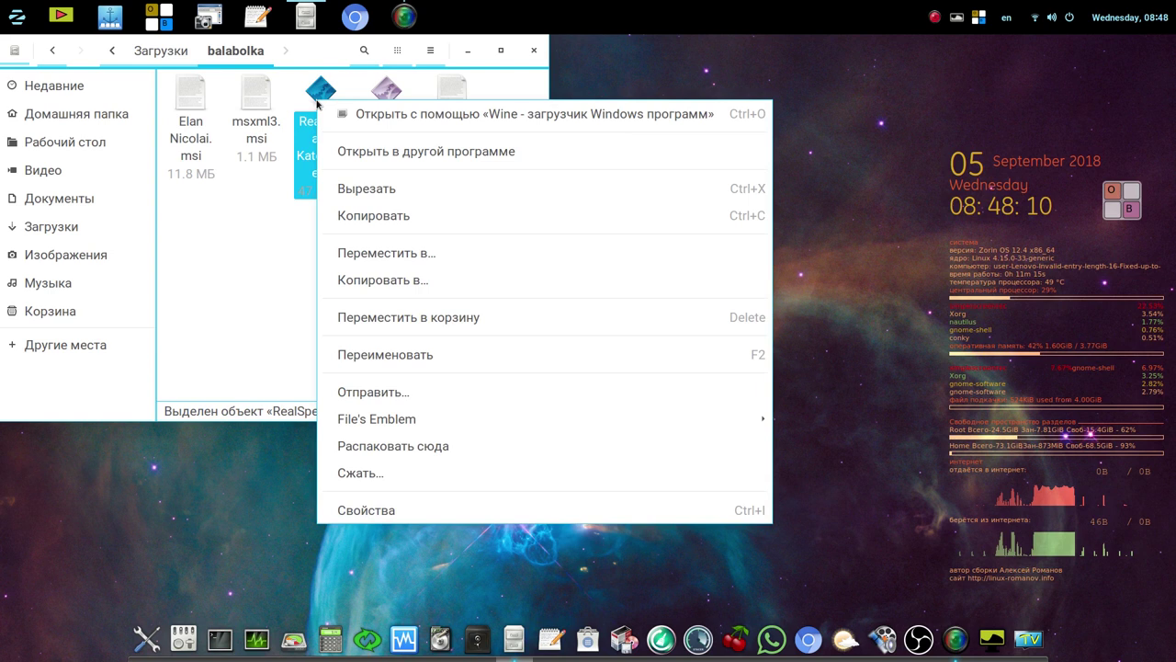
click(451, 115)
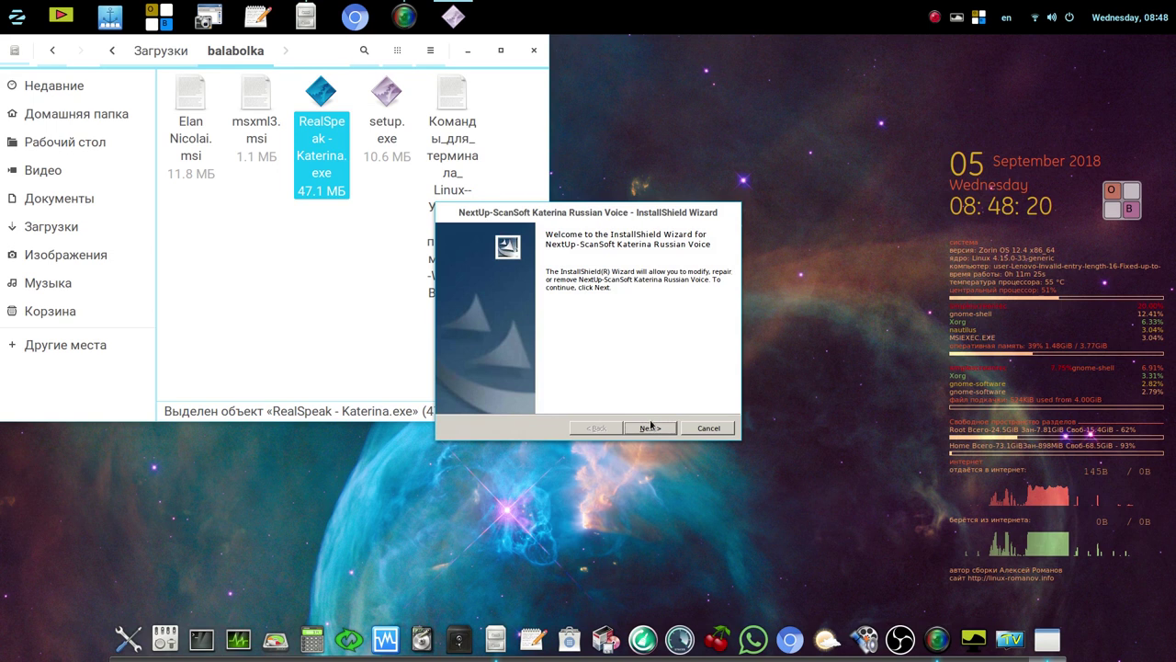
click(650, 427)
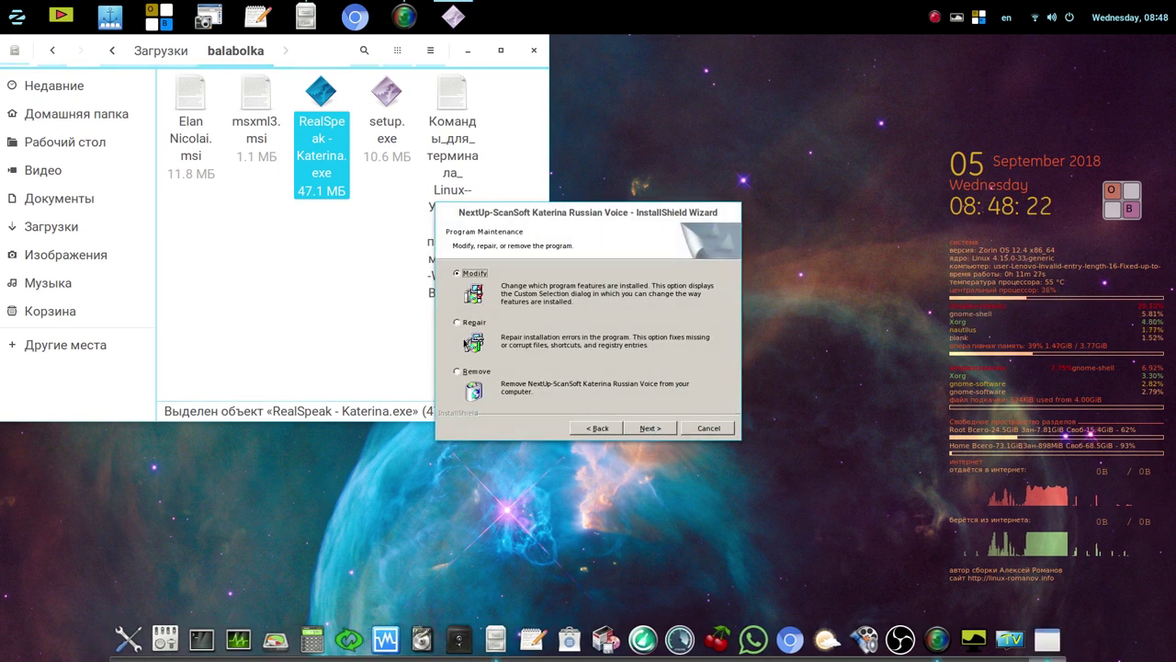
click(644, 428)
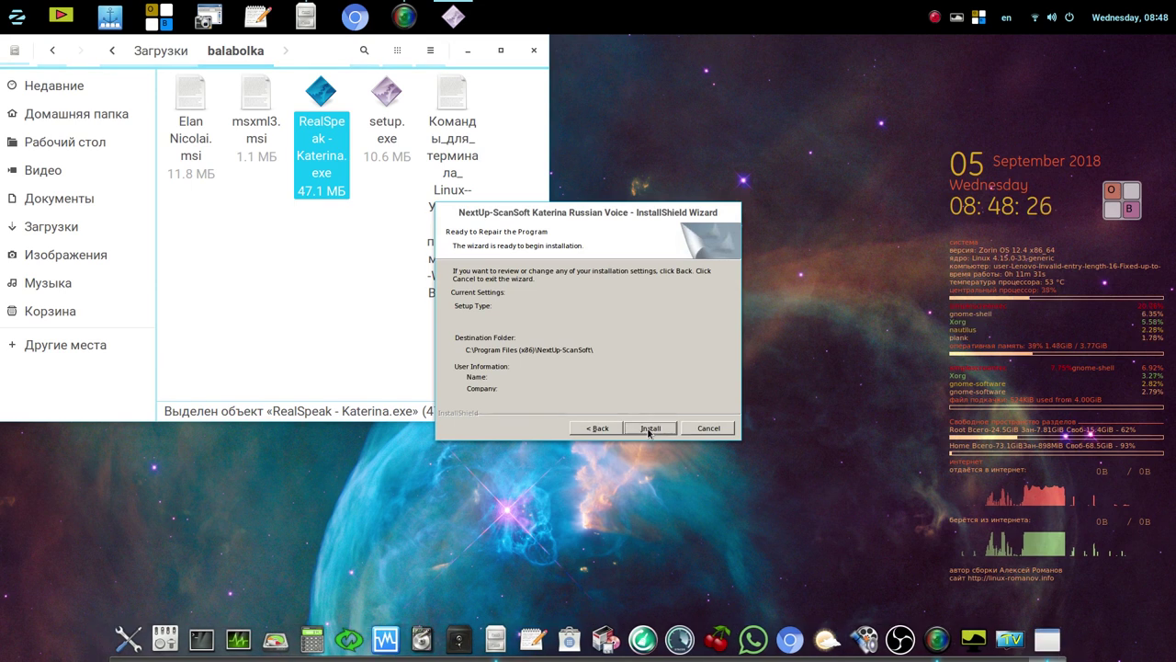
click(649, 429)
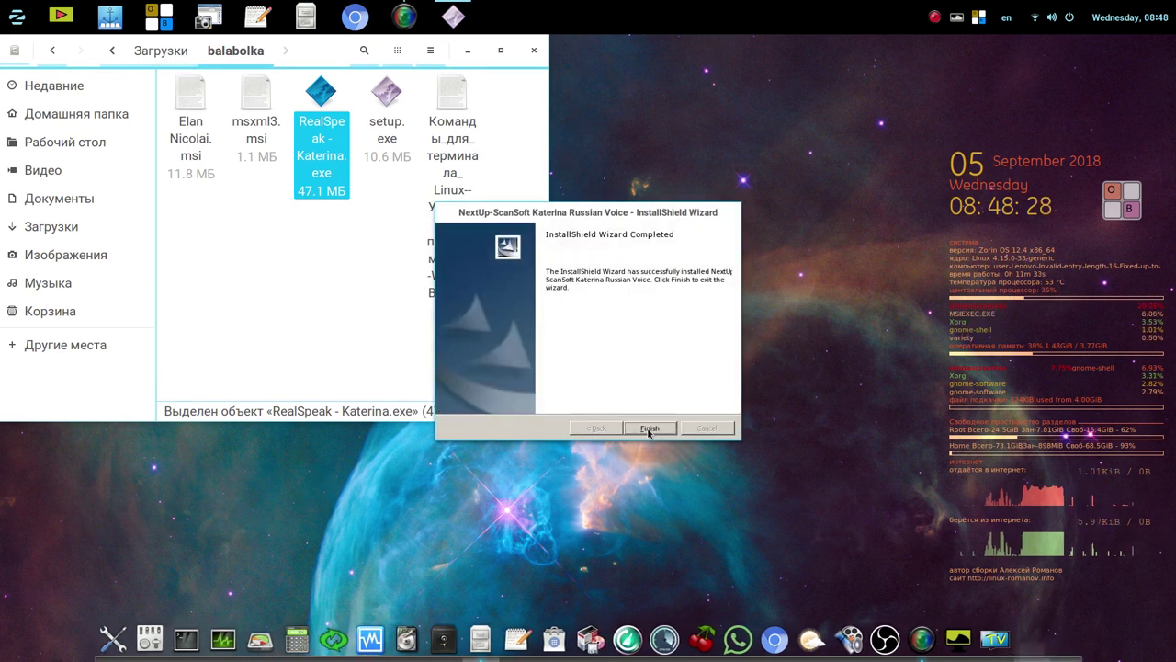
click(649, 428)
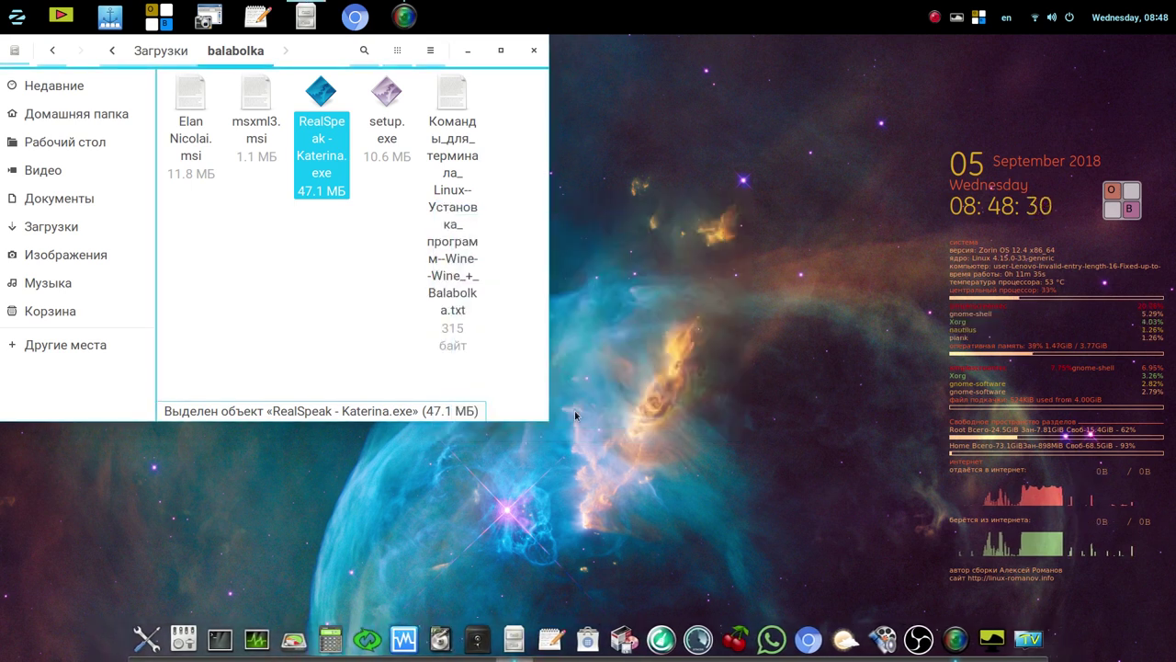
Run setup.exe with Wine, install Balabolka in Russian with a desktop icon, launch it on completion, and minimise the file manager.
right_click(384, 99)
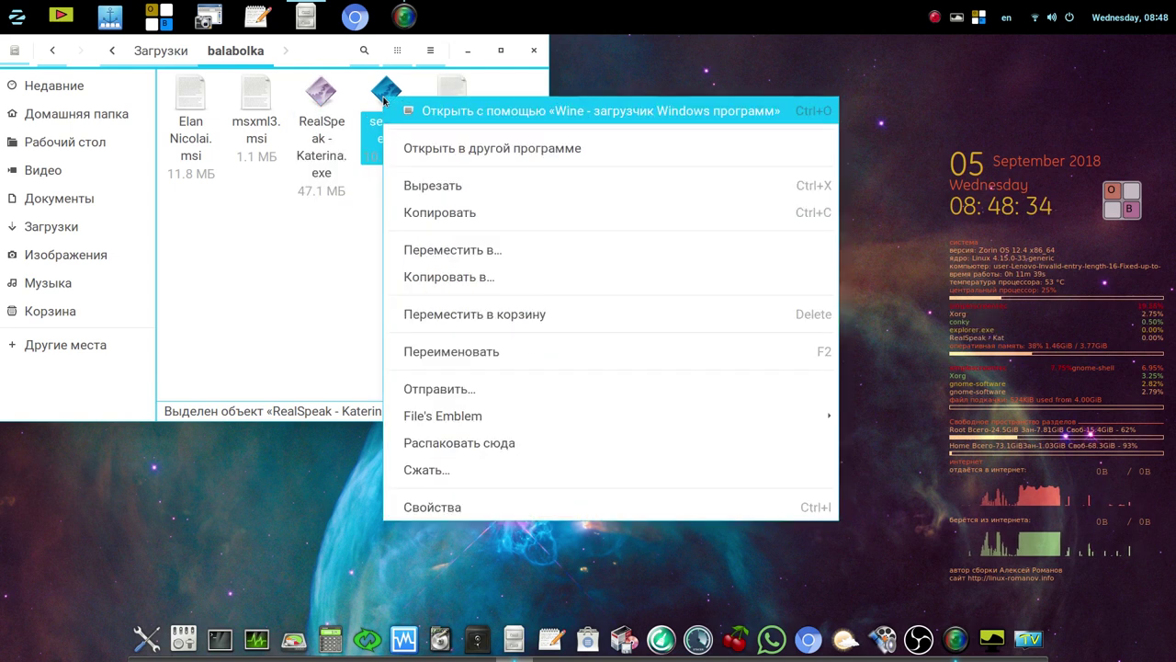
click(469, 114)
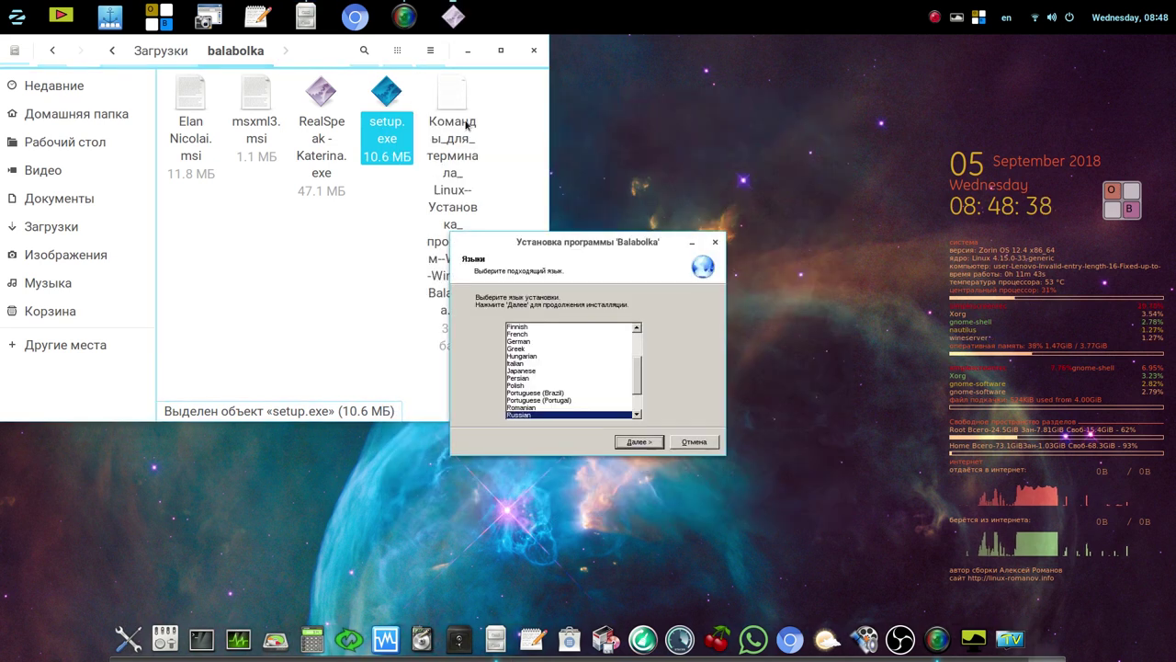
click(646, 443)
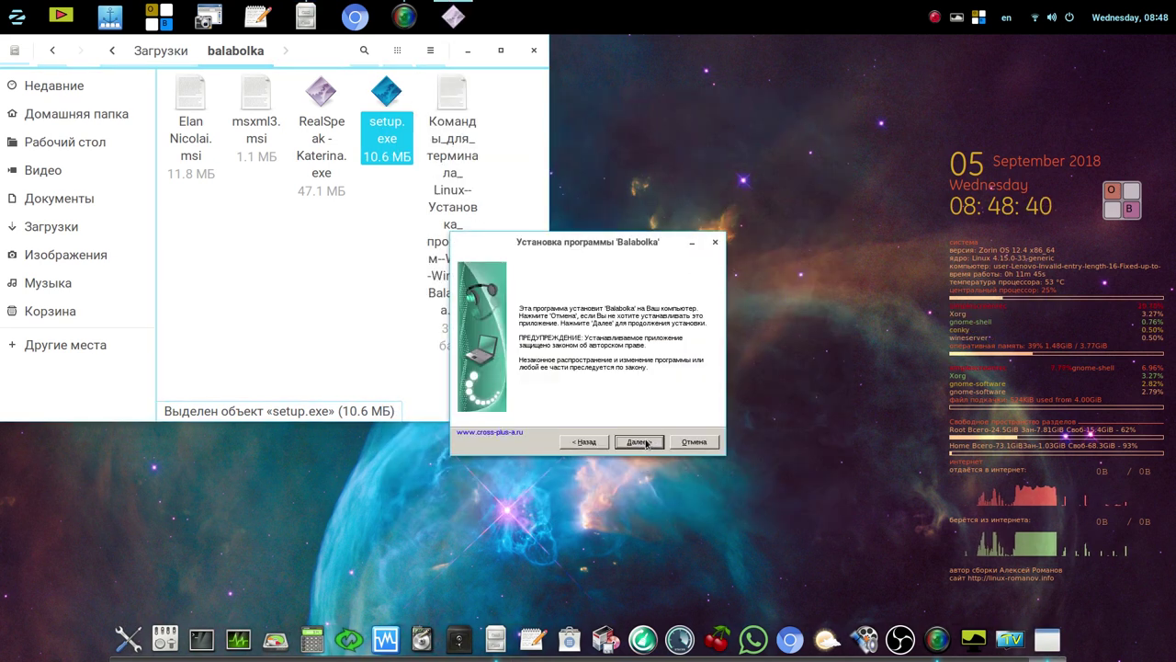
click(640, 442)
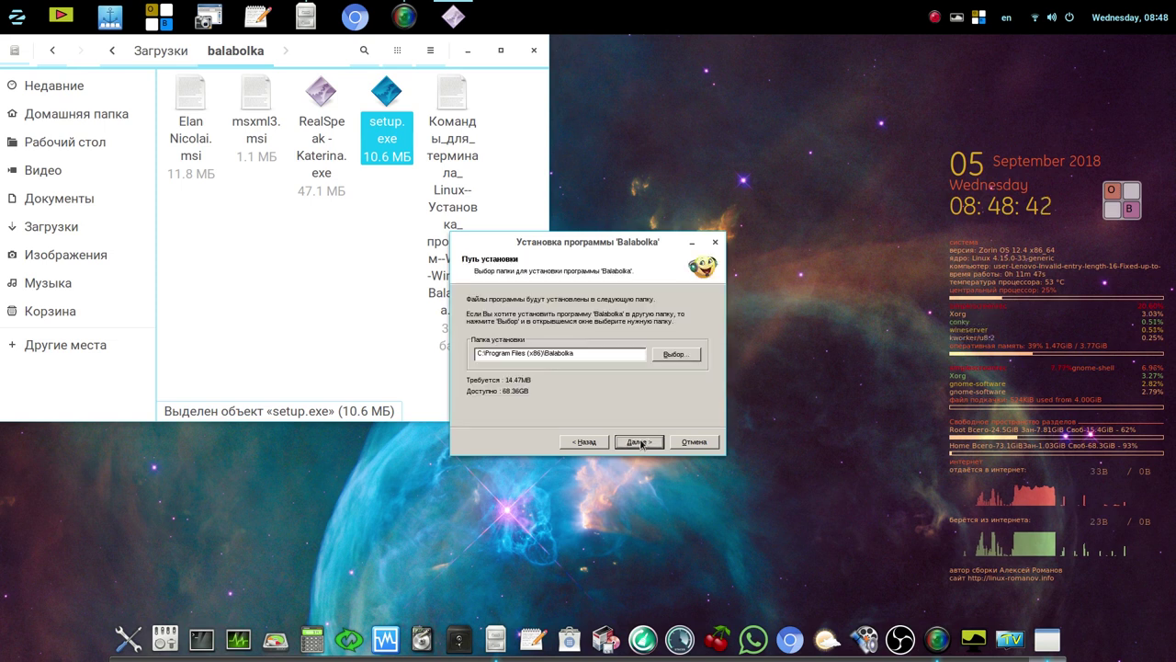
click(640, 442)
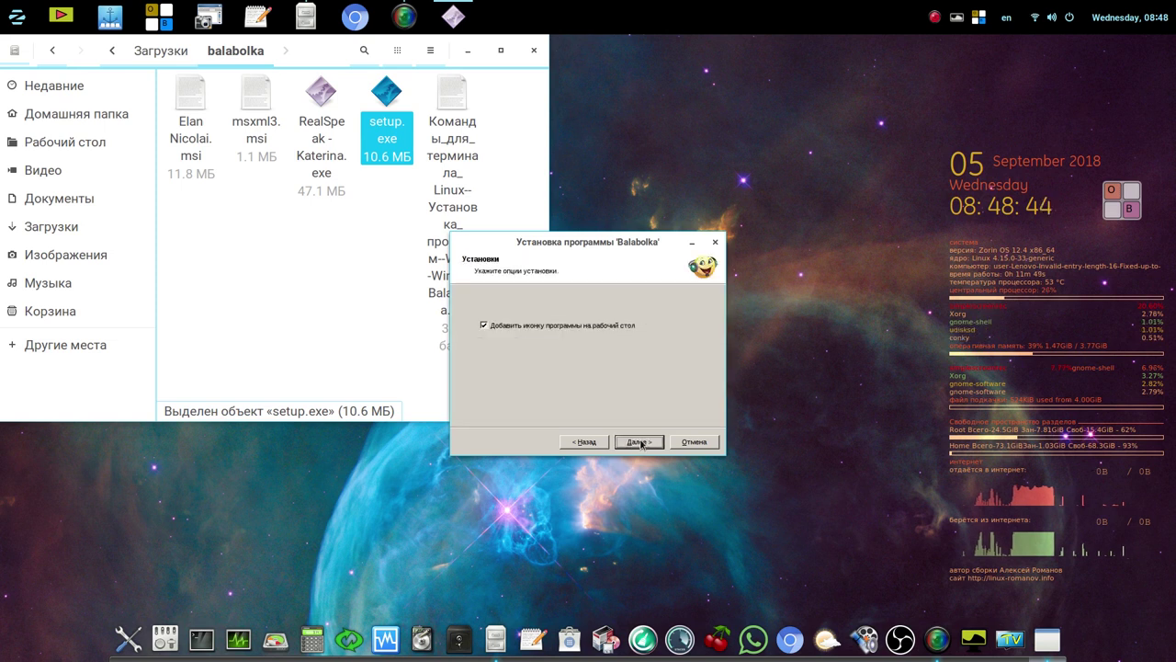
click(641, 442)
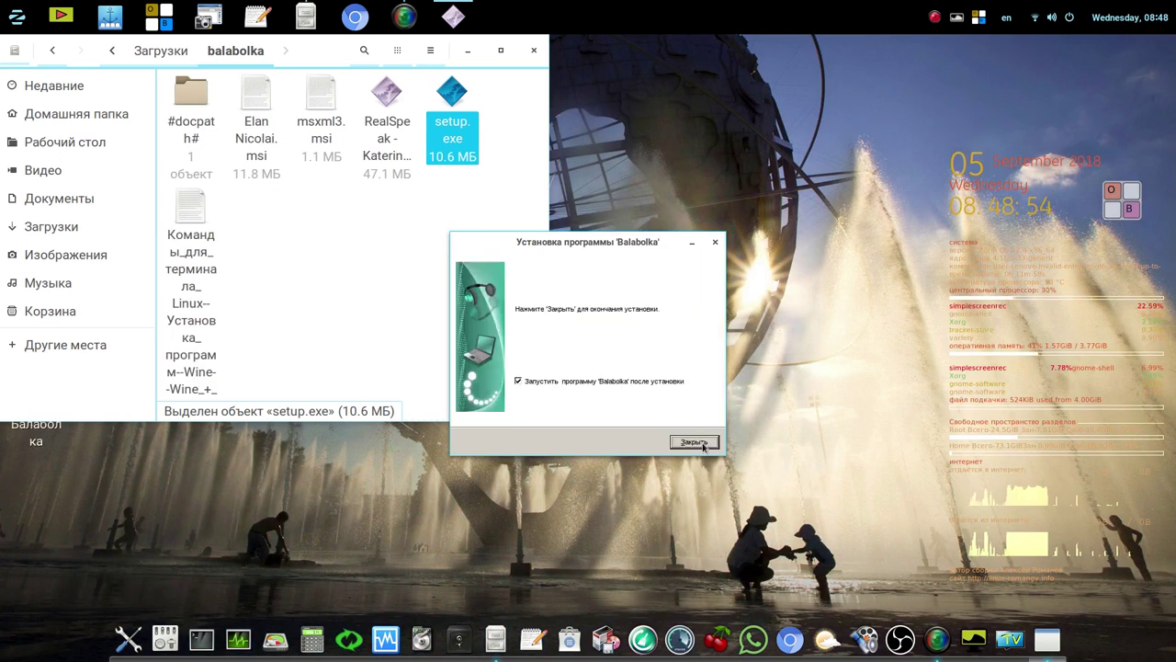
click(702, 444)
mouse_move(435, 24)
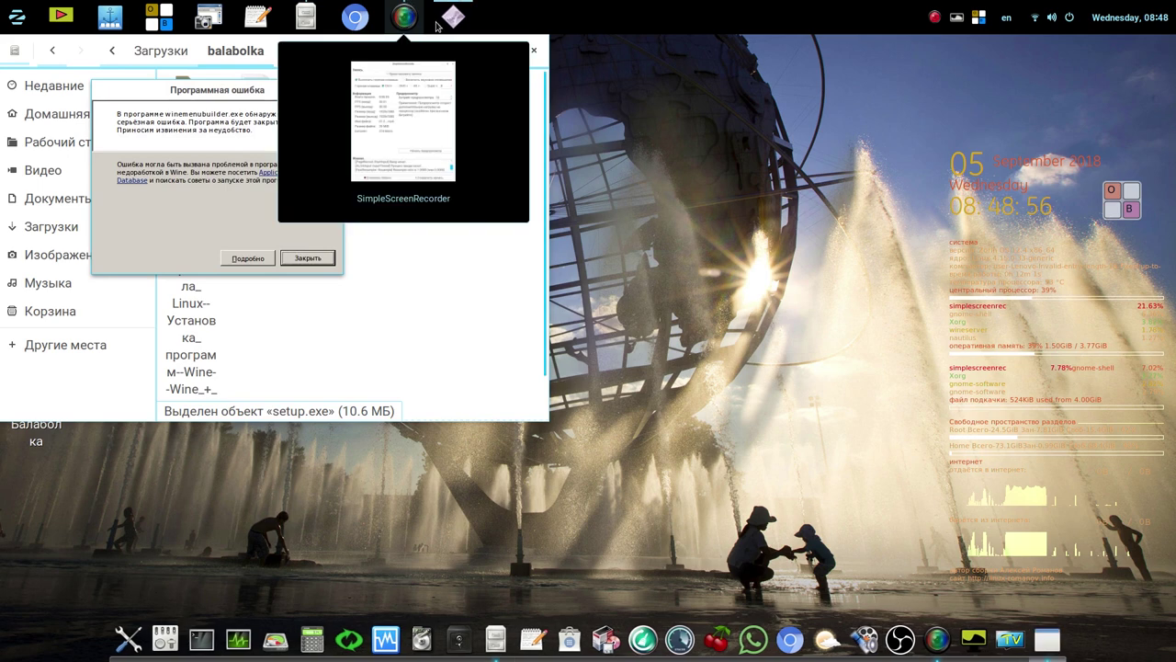
click(467, 52)
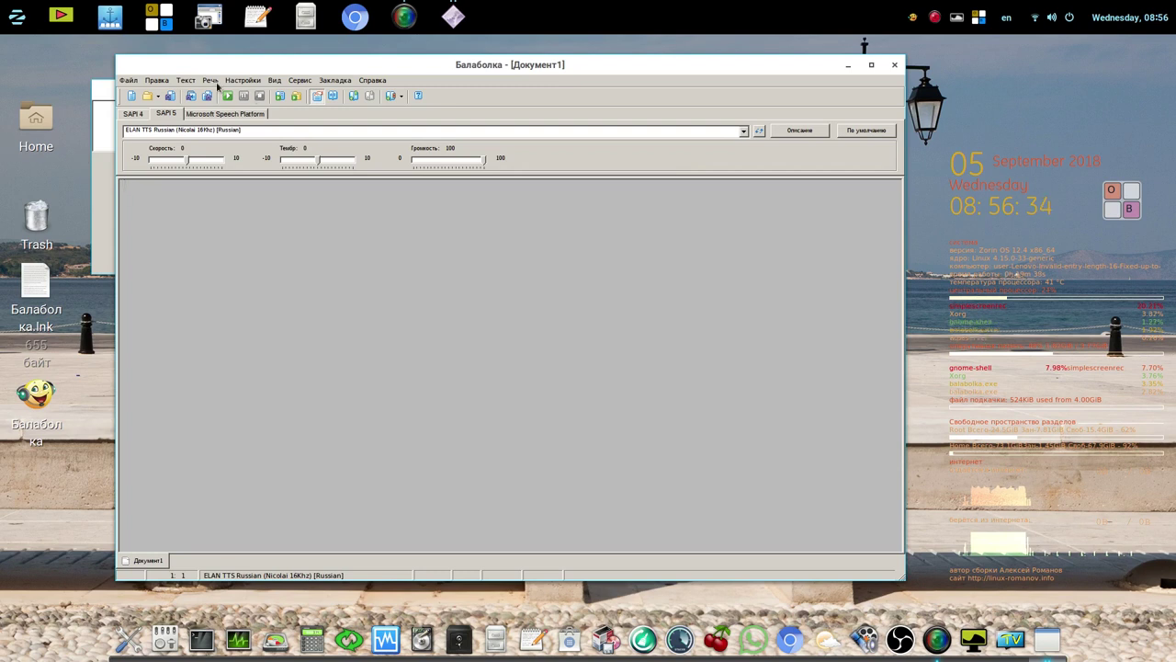
Open the book file 05 - Andrey Levickiy - Vybor orujiya.txt from the txt folder inside the home directory's Документы folder.
click(149, 97)
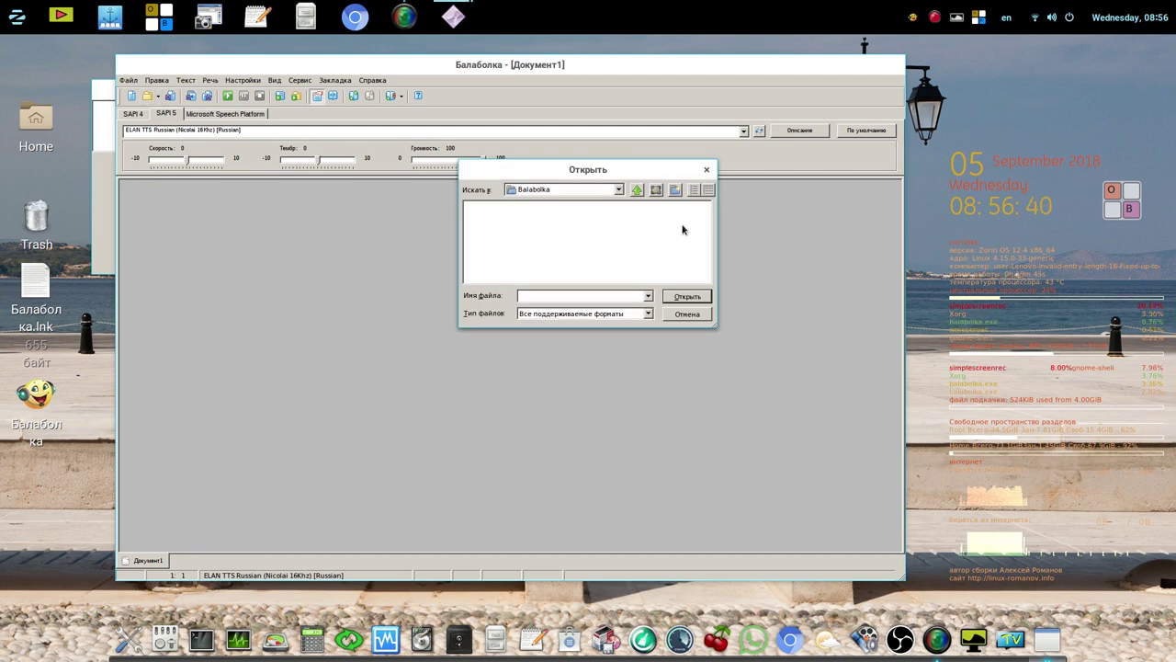
click(619, 191)
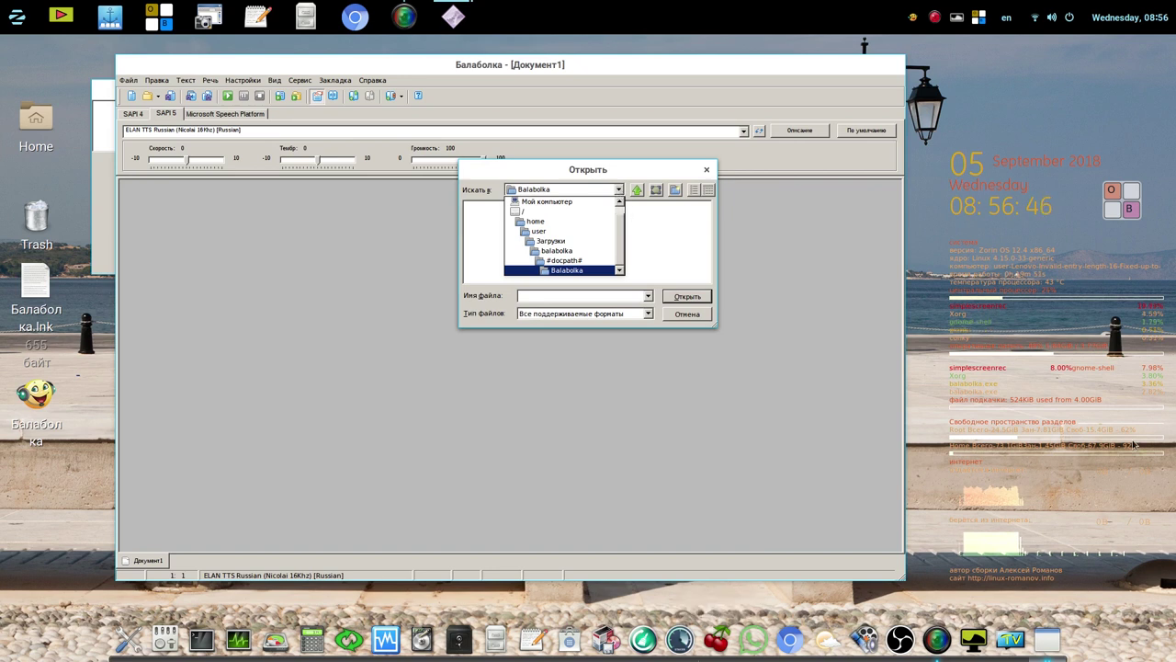
click(585, 233)
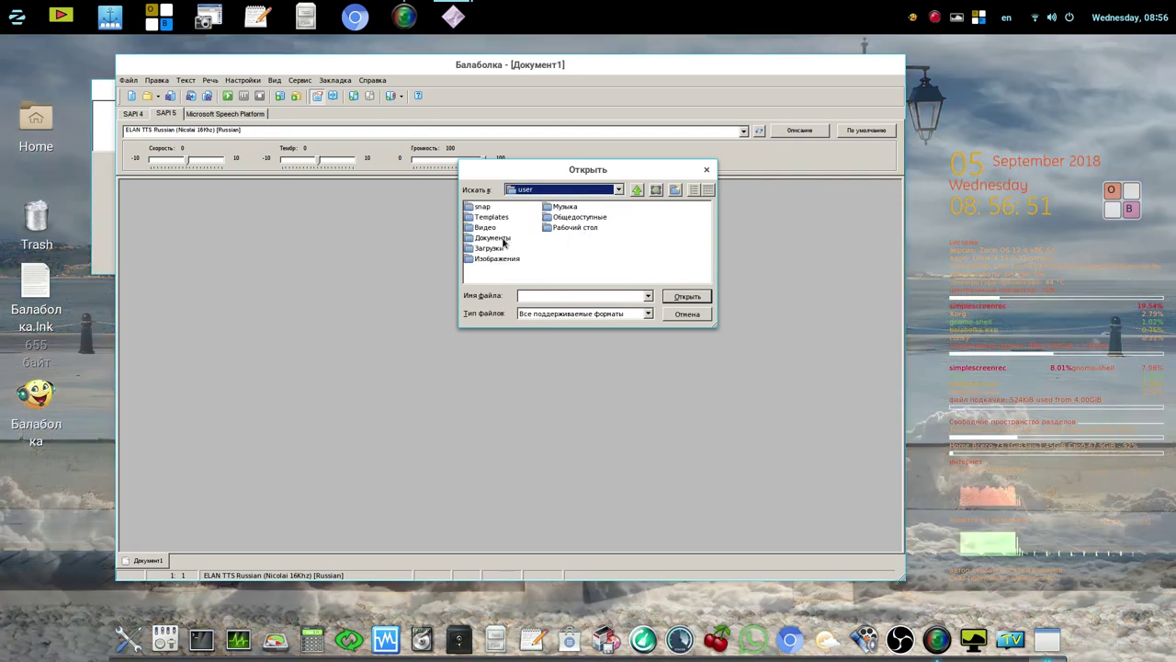
double_click(497, 238)
double_click(478, 209)
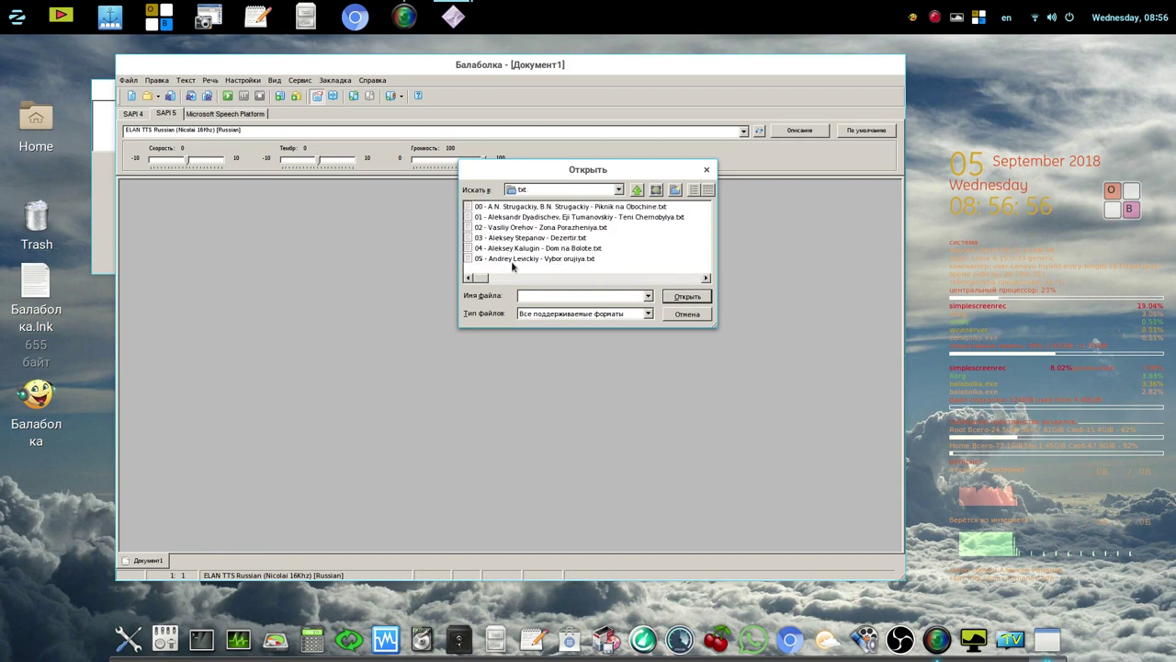
click(563, 260)
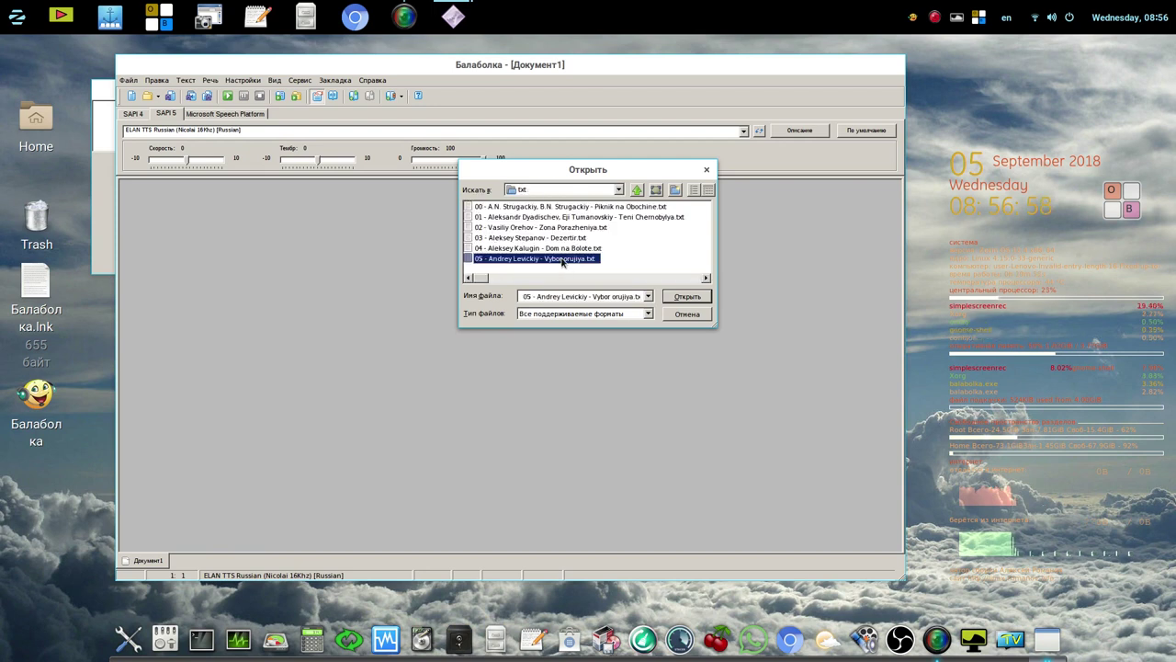
click(687, 297)
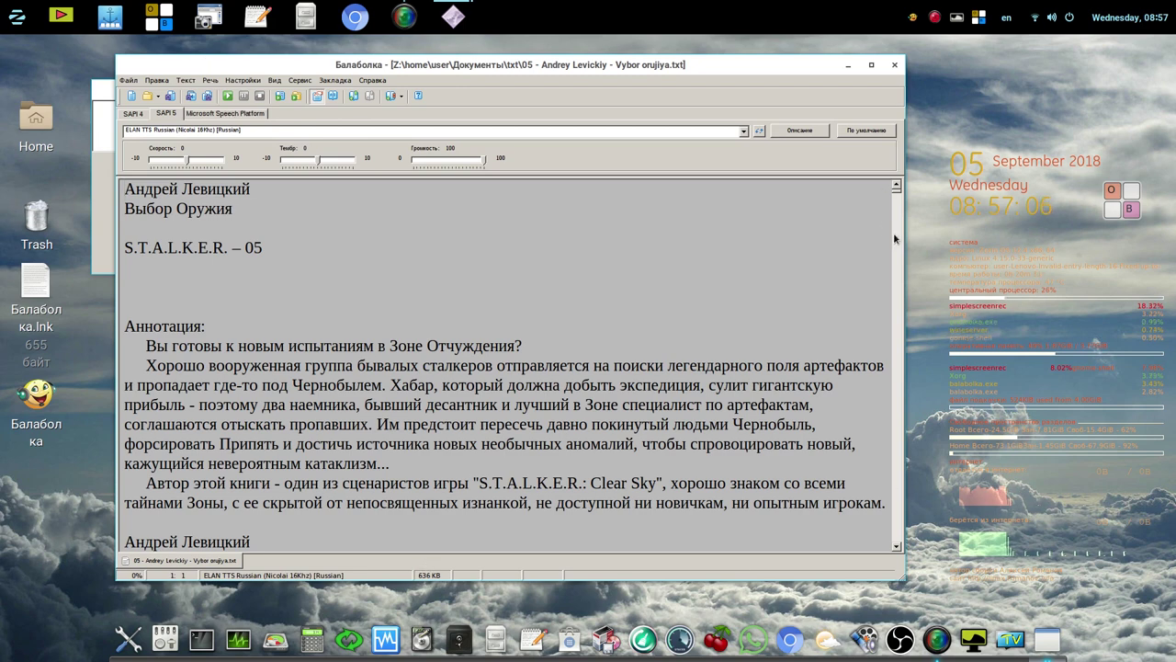
Read the book aloud with the Nicolai voice from the paragraph starting «Он опустил автомат», stop the speech, and open the voice list.
scroll(276, 324, down, 15)
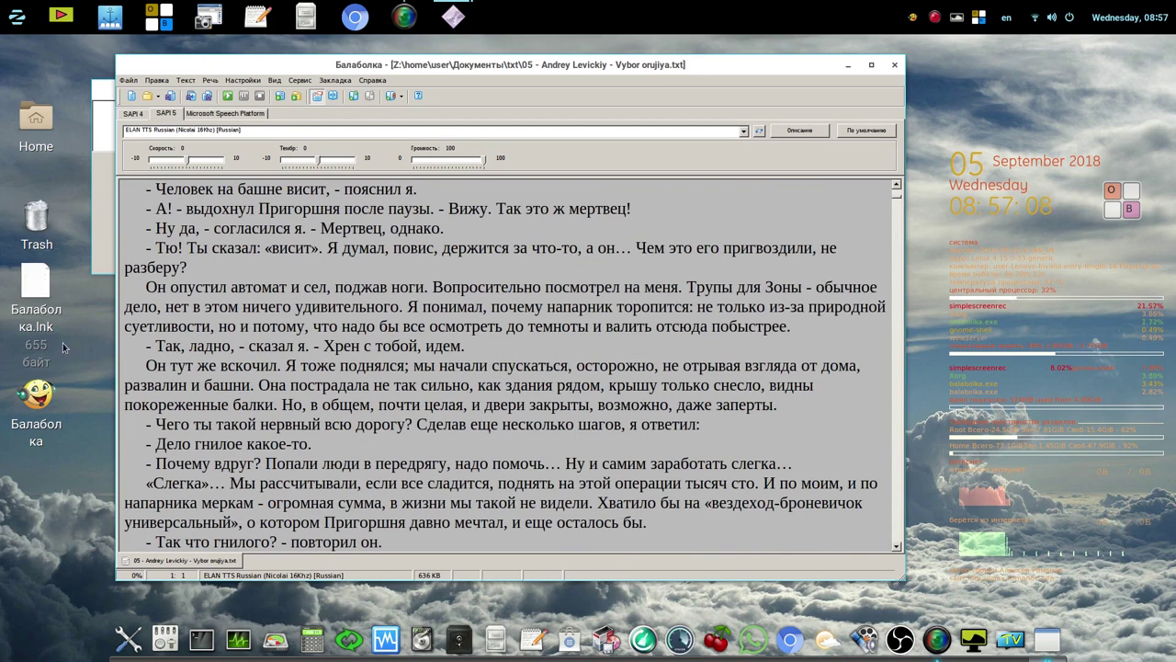
click(147, 287)
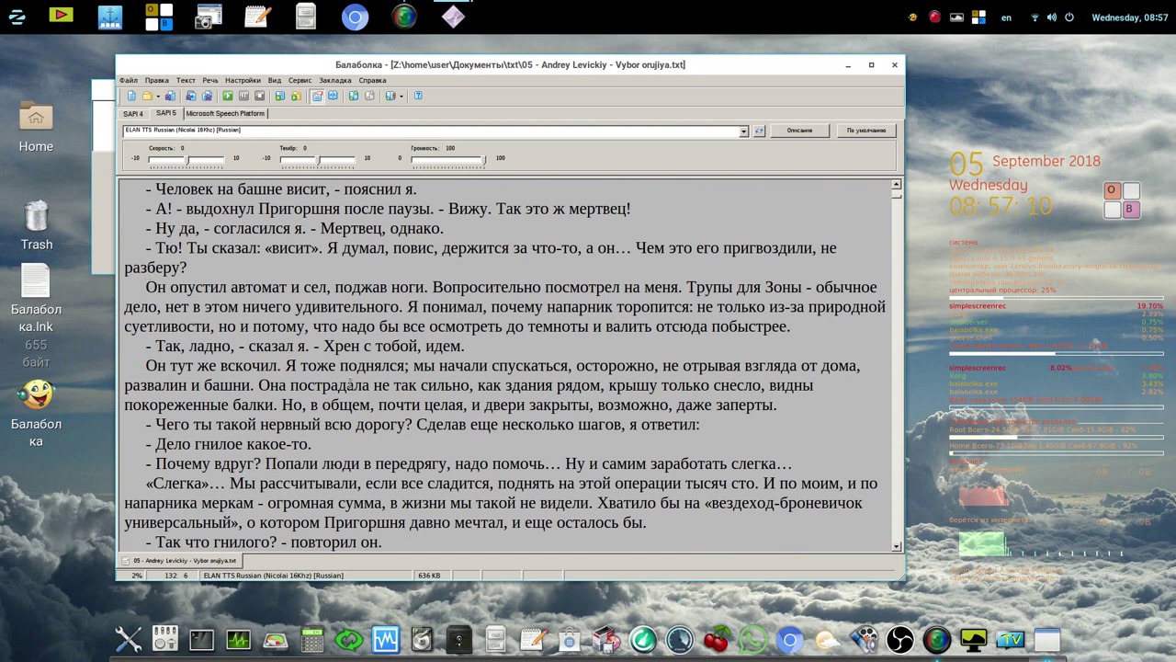
click(228, 97)
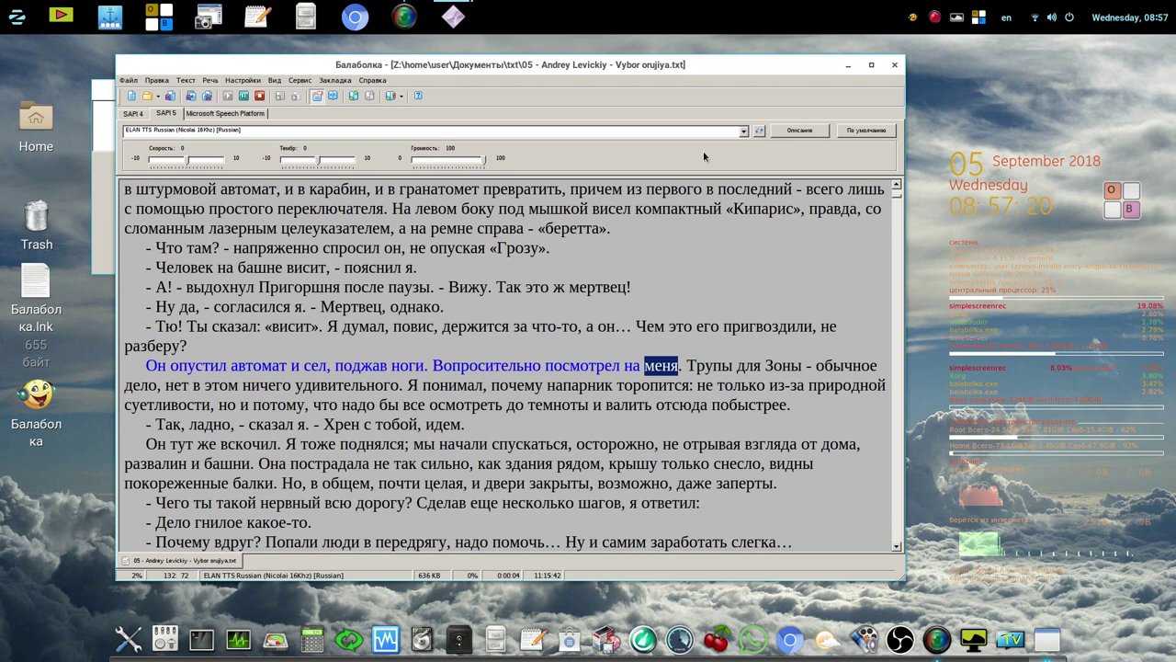
click(260, 96)
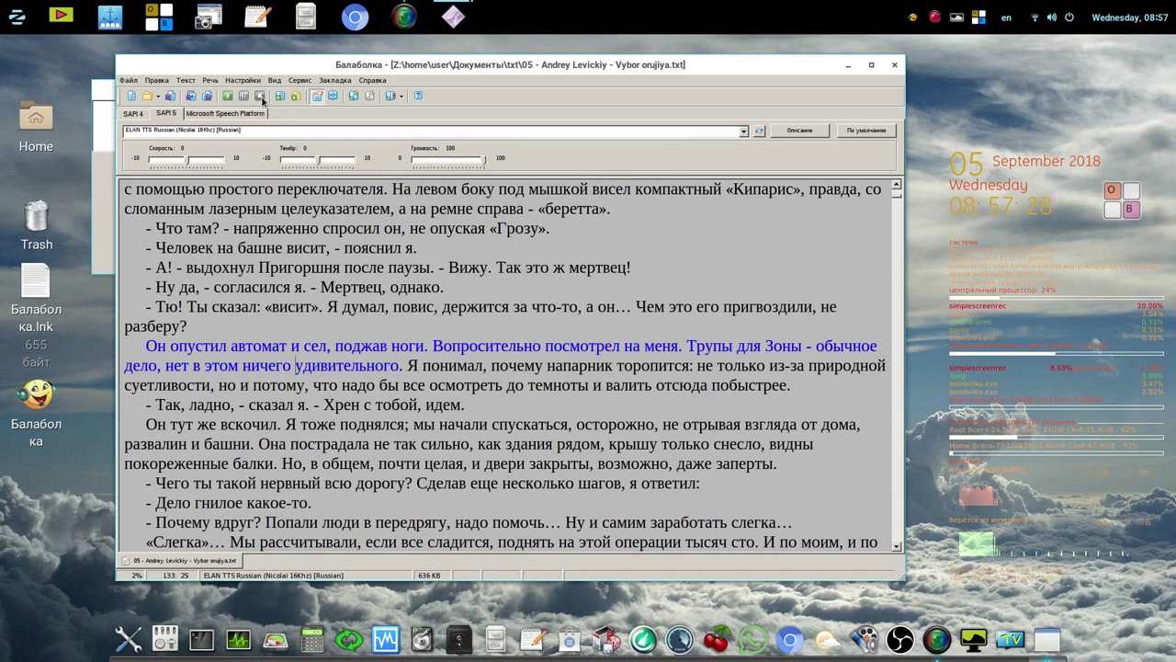
click(744, 131)
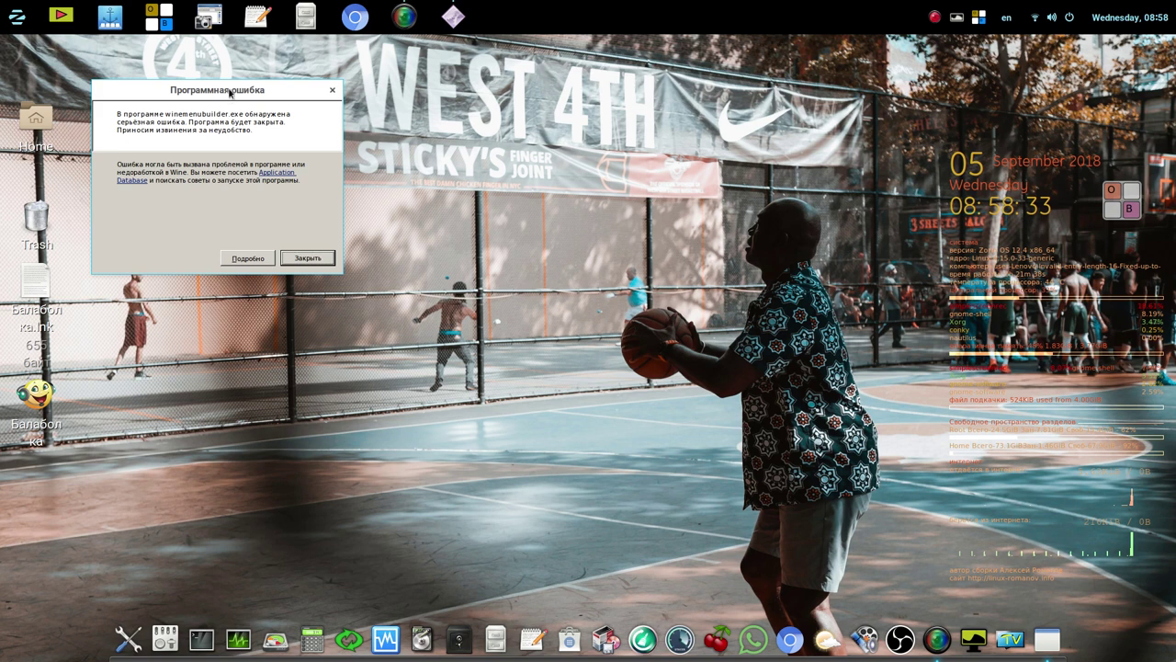
Dismiss the winemenubuilder.exe program error and open the hidden .wine folder of the home directory in the file manager.
drag(161, 89, 386, 74)
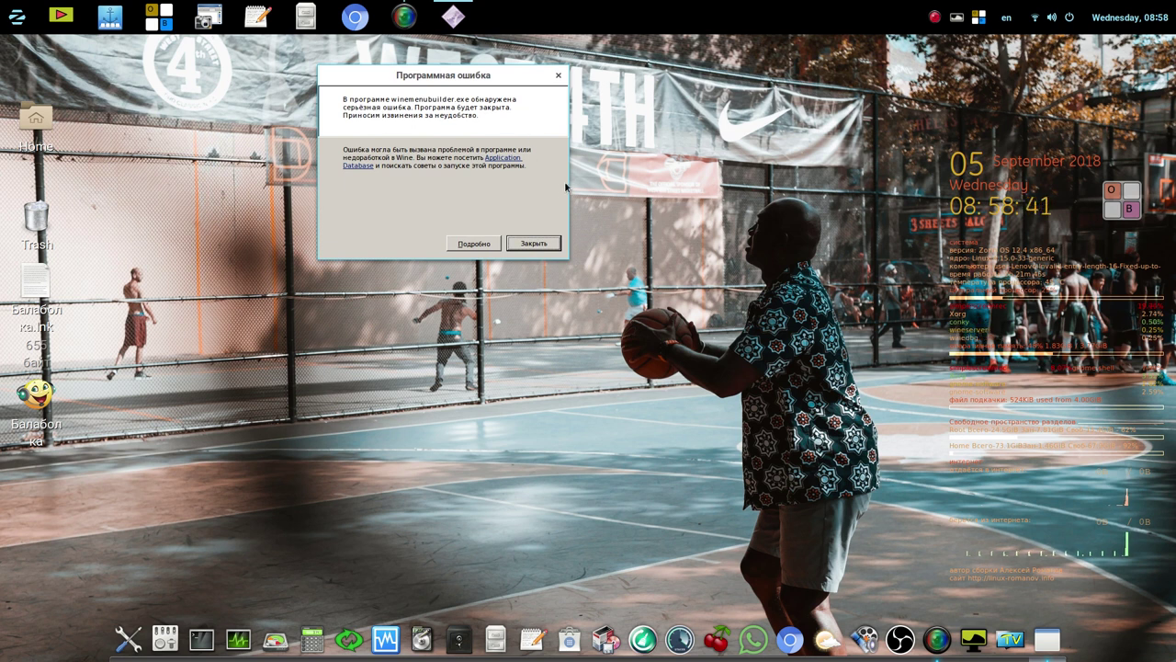
click(542, 243)
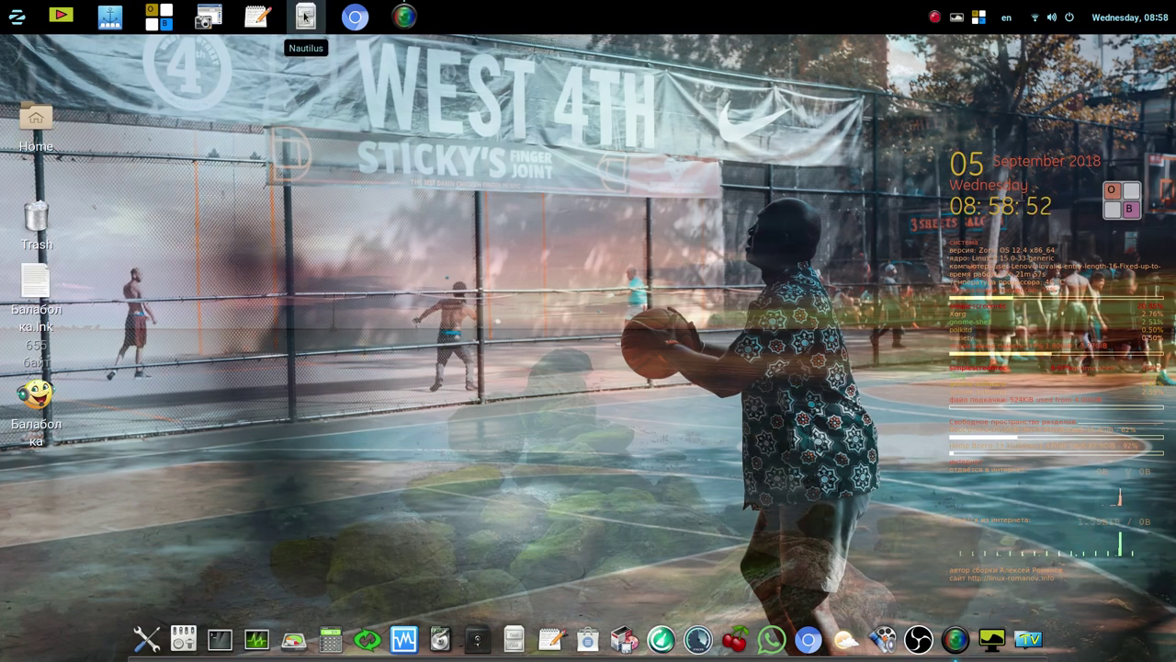
click(304, 17)
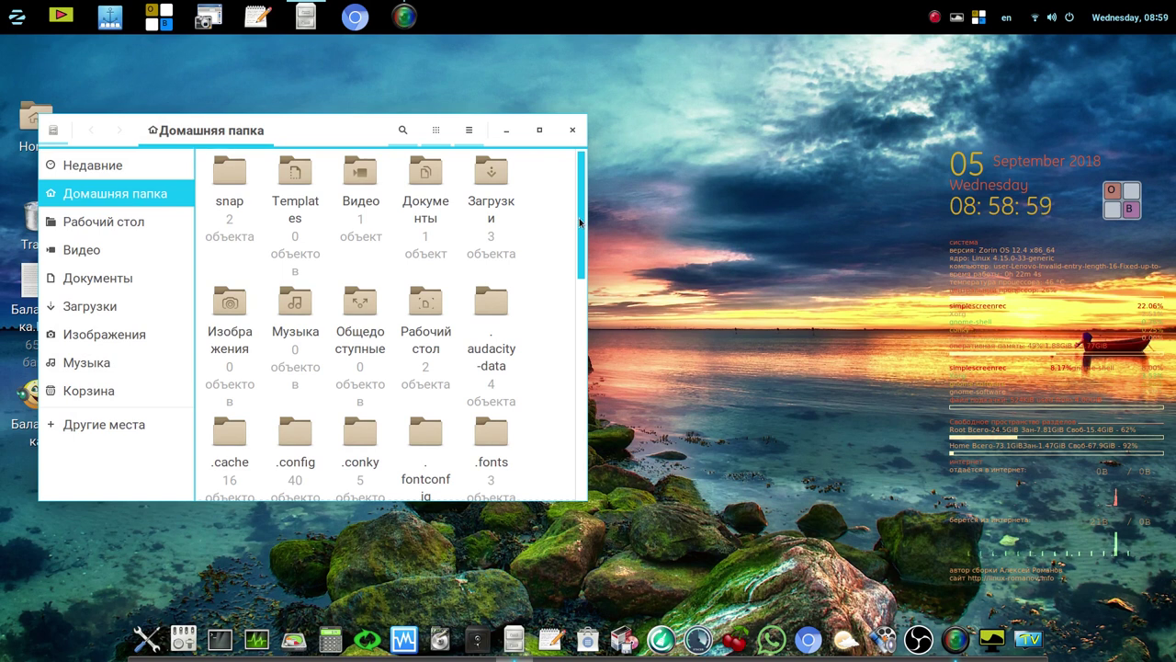
drag(580, 223, 581, 395)
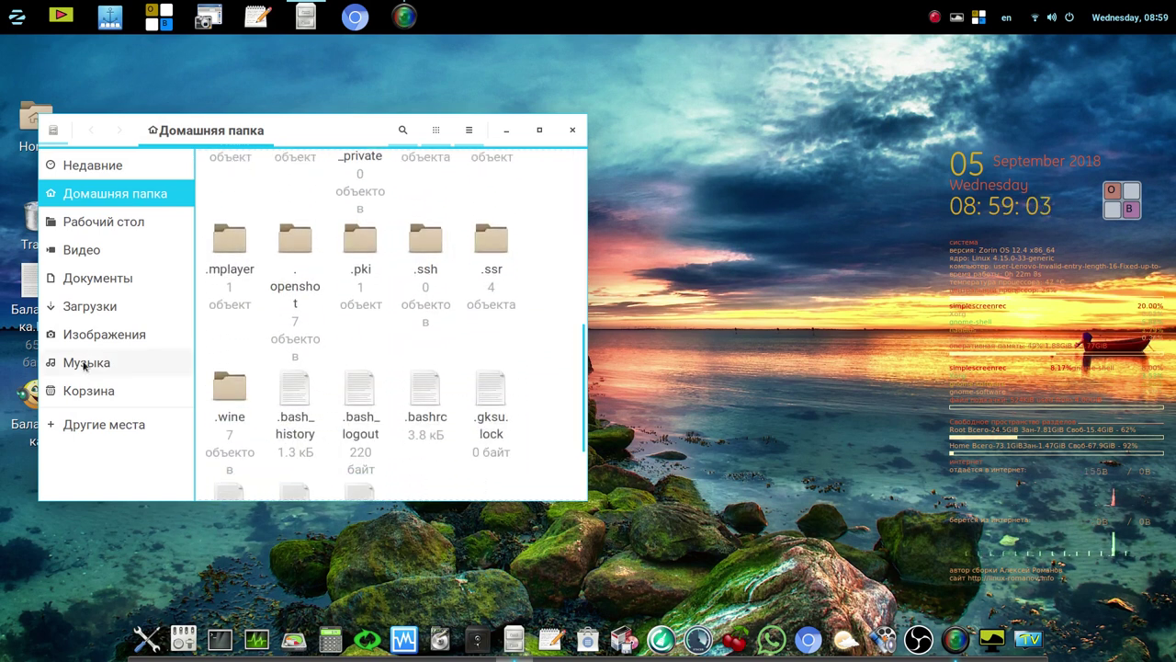
click(225, 389)
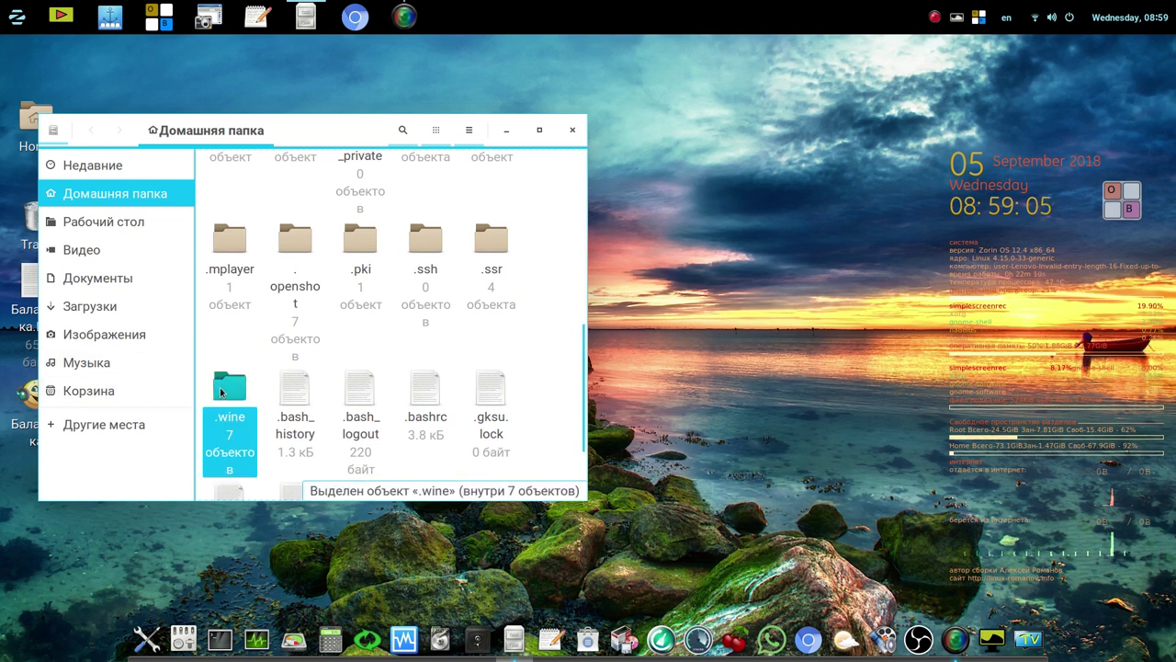
double_click(224, 389)
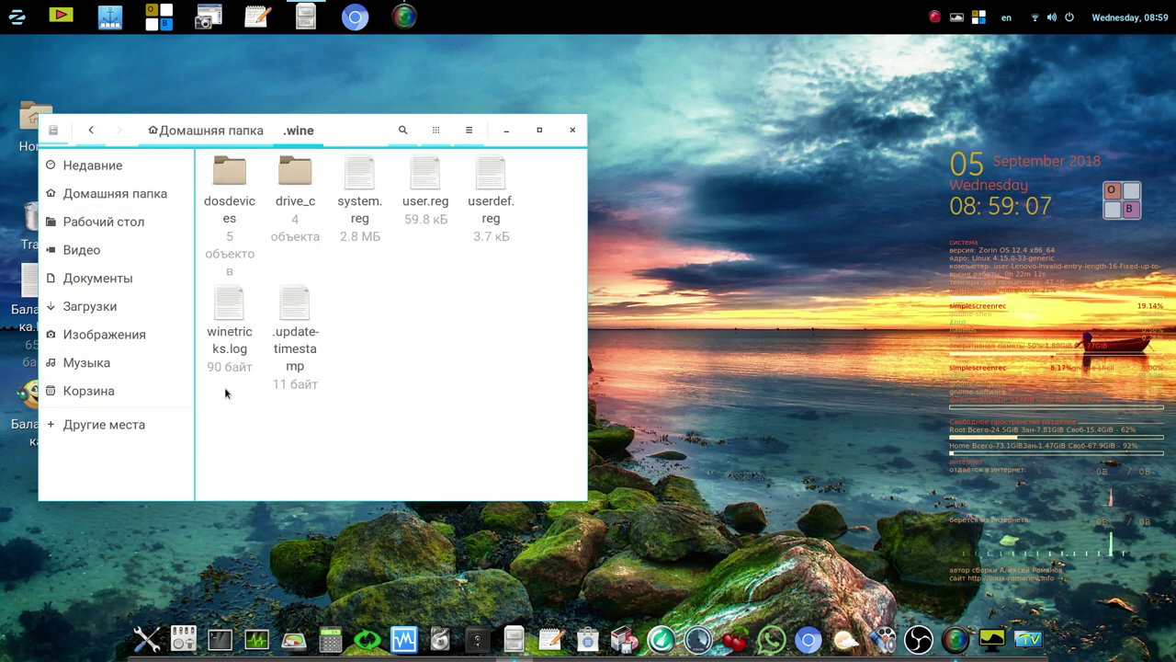
Search the .wine folder for winemenubuilder, entering the term with the on-screen keyboard.
click(404, 131)
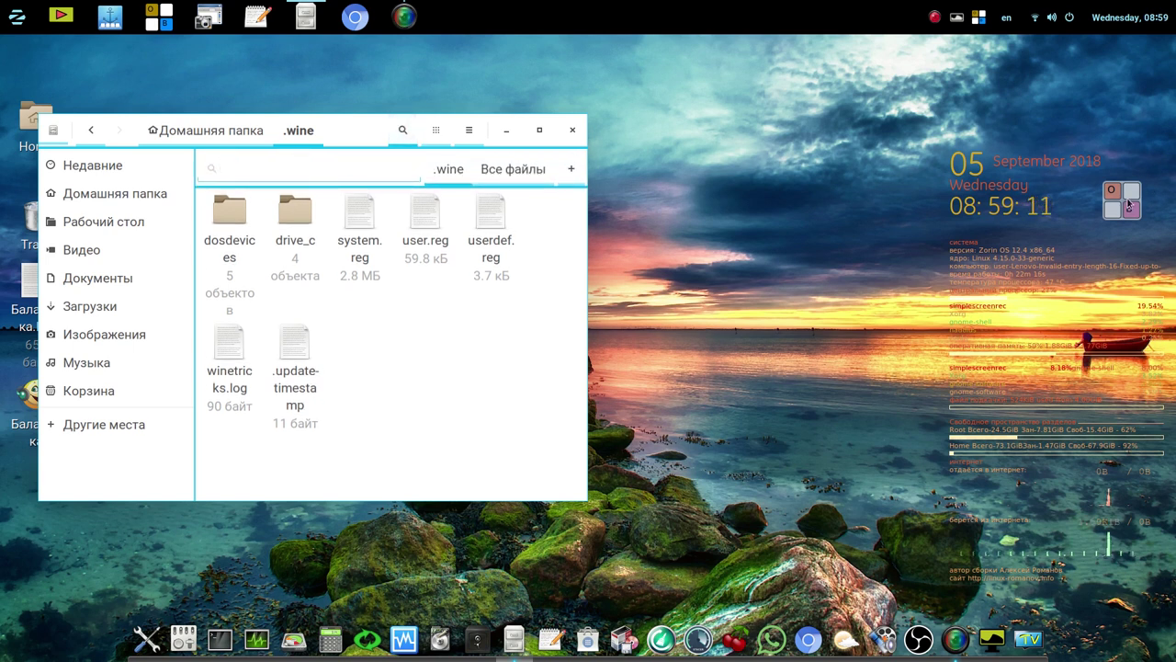
click(1129, 203)
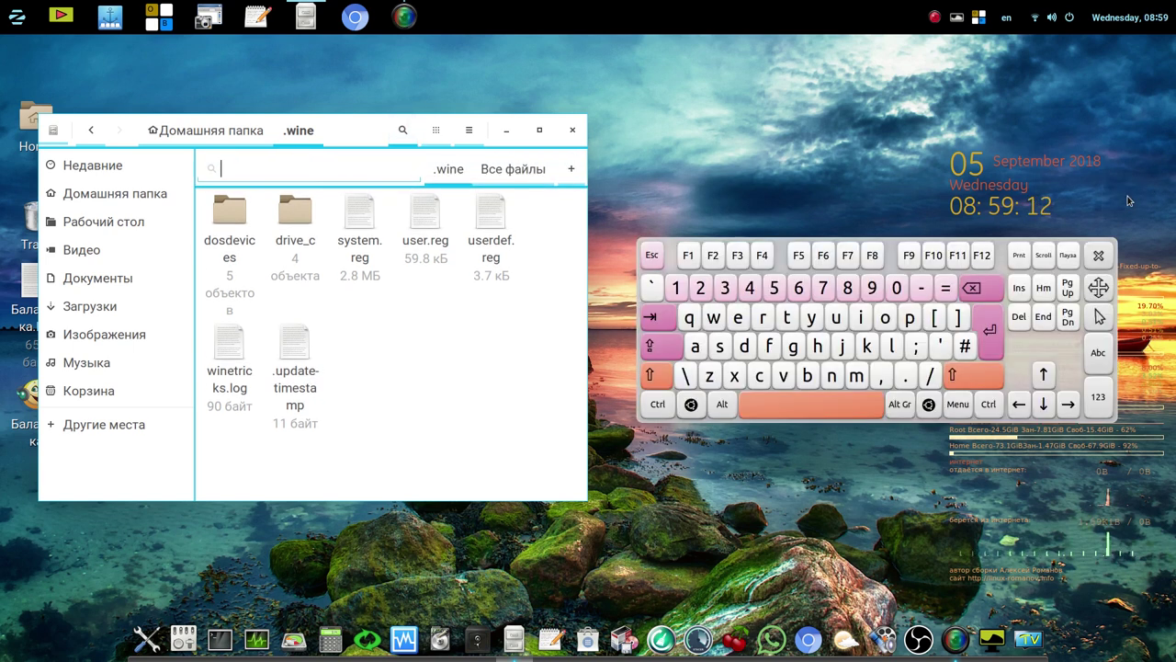
click(714, 317)
click(859, 317)
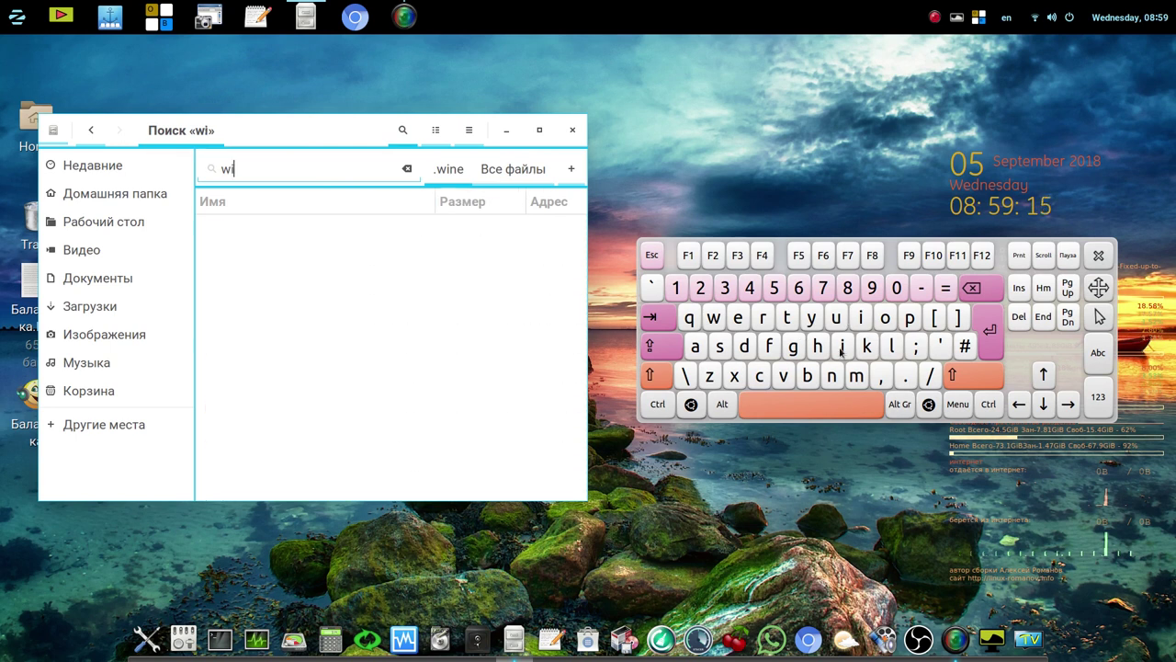
click(832, 376)
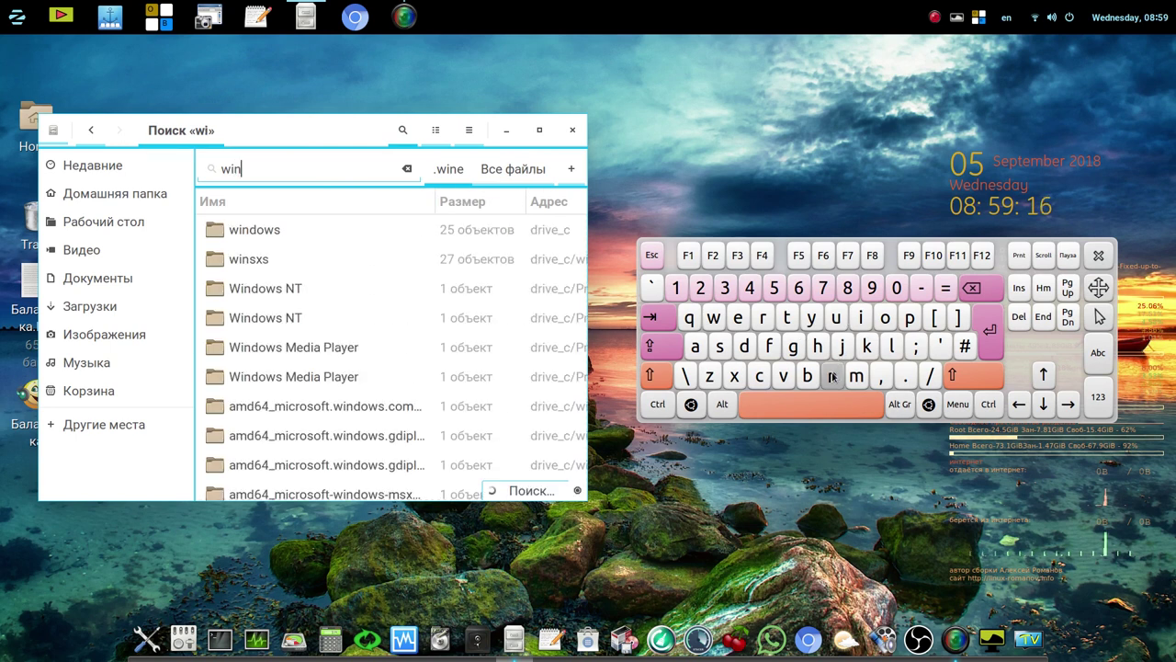
click(740, 318)
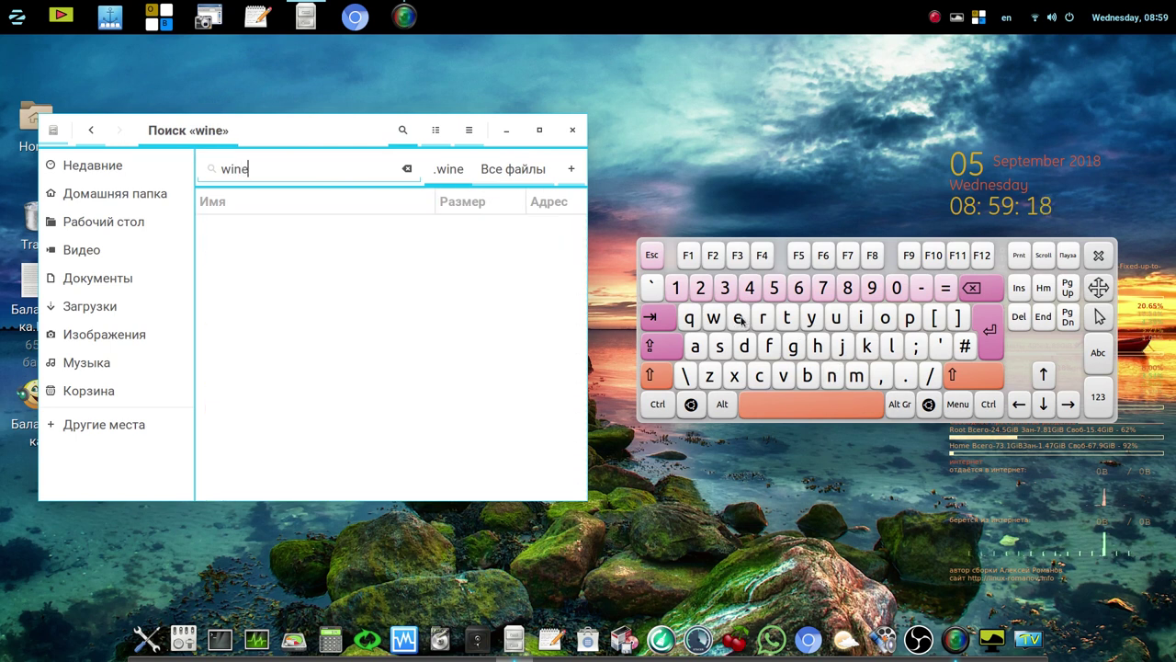
click(857, 376)
click(740, 318)
click(827, 380)
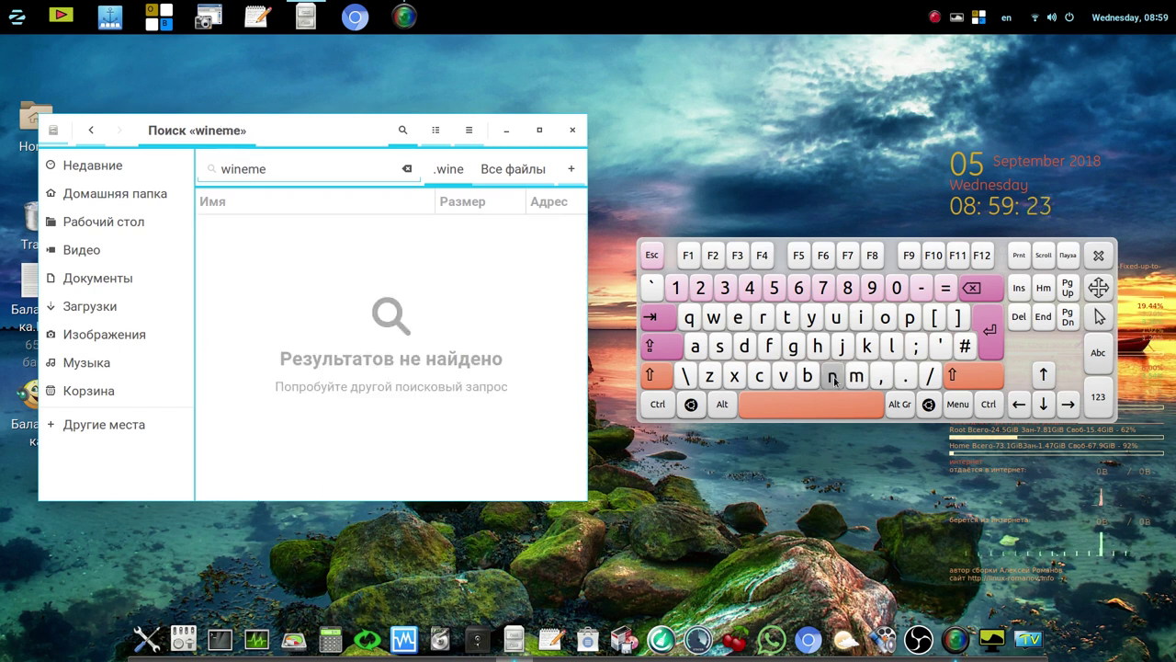
click(837, 318)
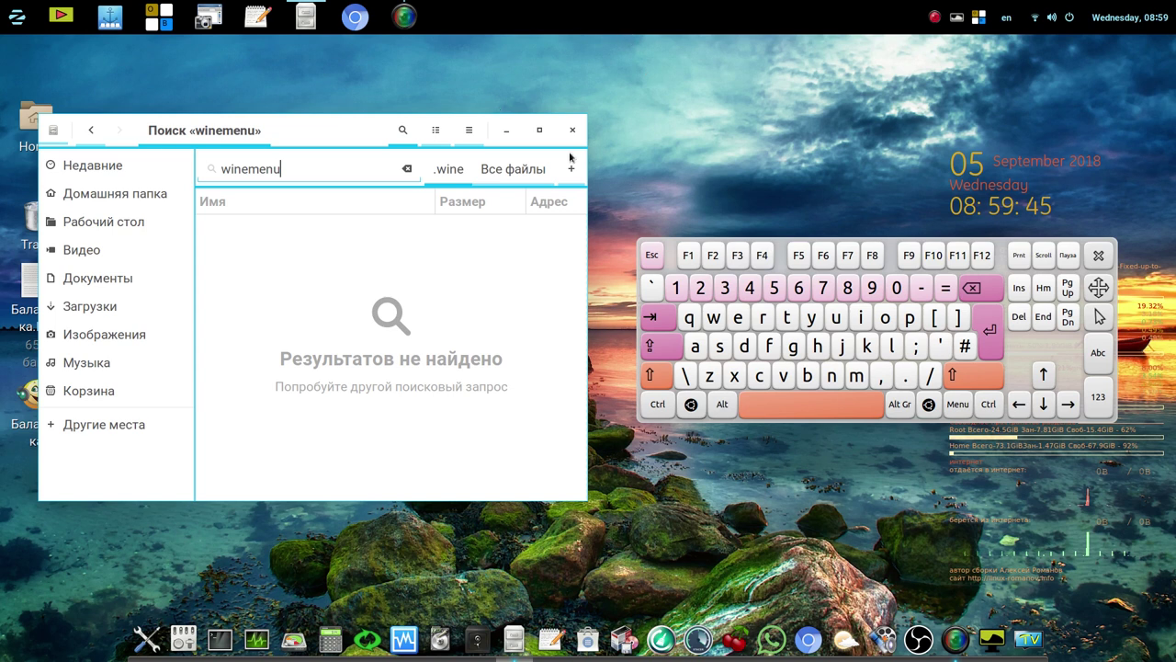
click(807, 378)
click(837, 317)
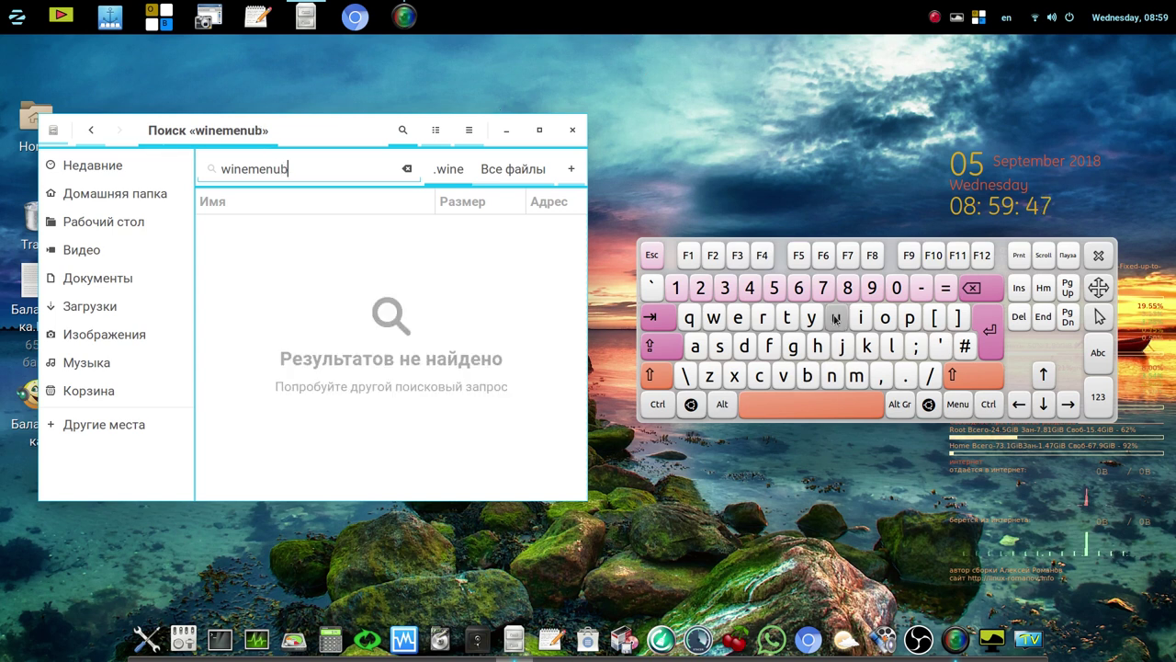
click(861, 317)
click(891, 345)
click(746, 347)
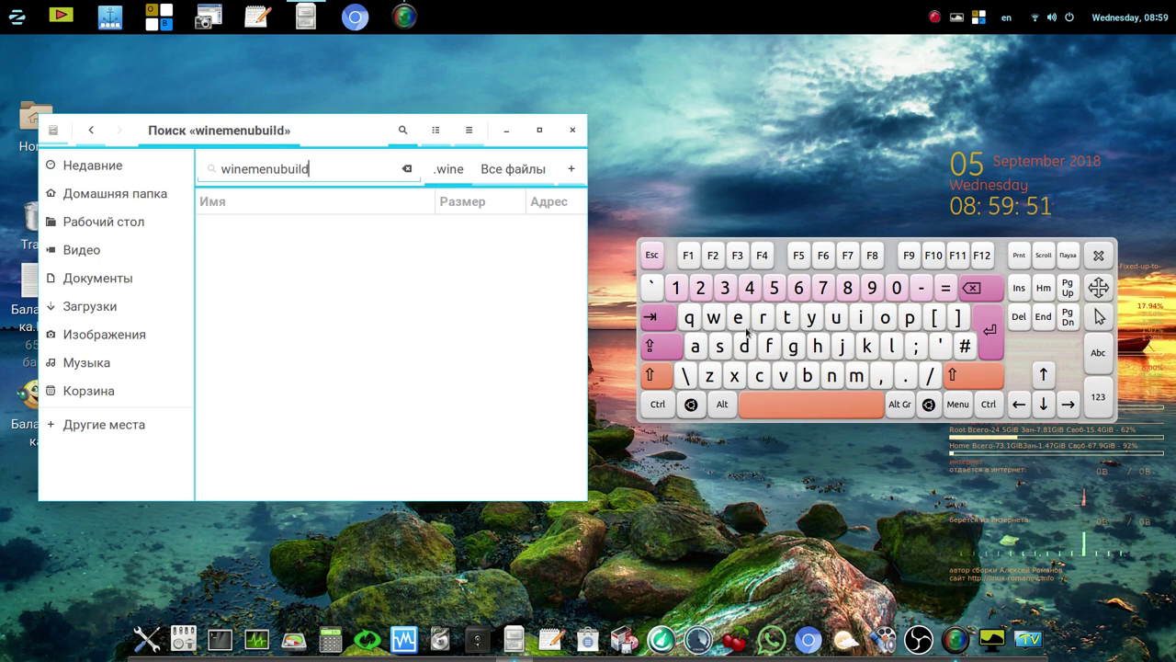
click(752, 318)
click(763, 318)
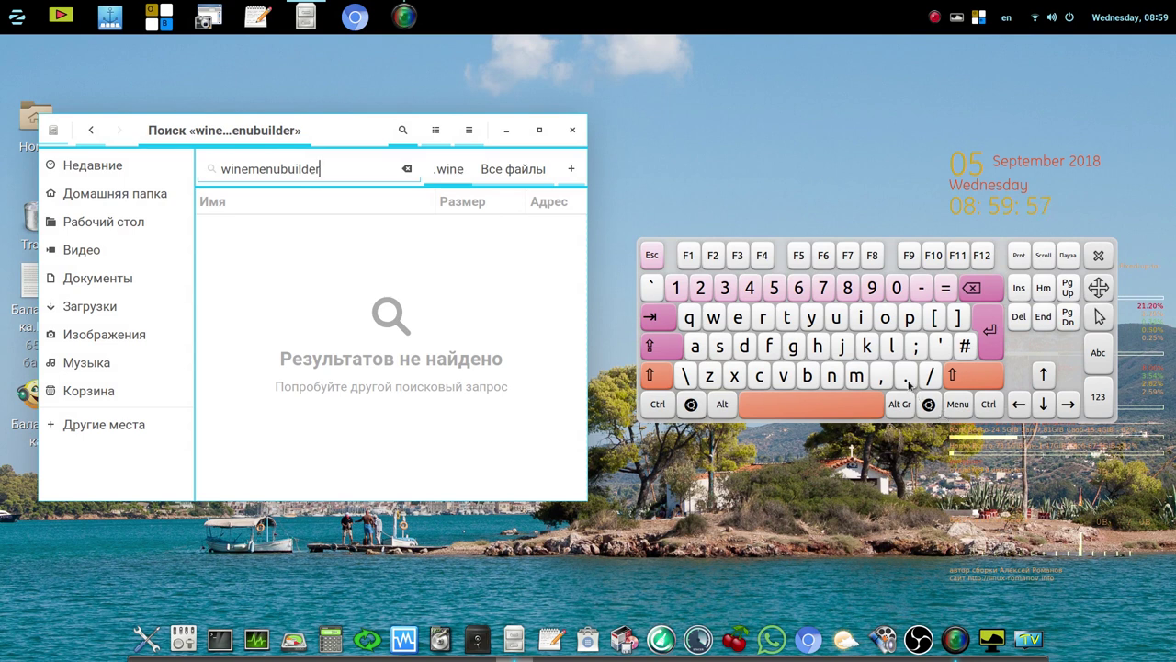
Extend the .wine folder search to winemenubuilder.exe, close the on-screen keyboard, and move the search window clear of the desktop icons.
click(908, 383)
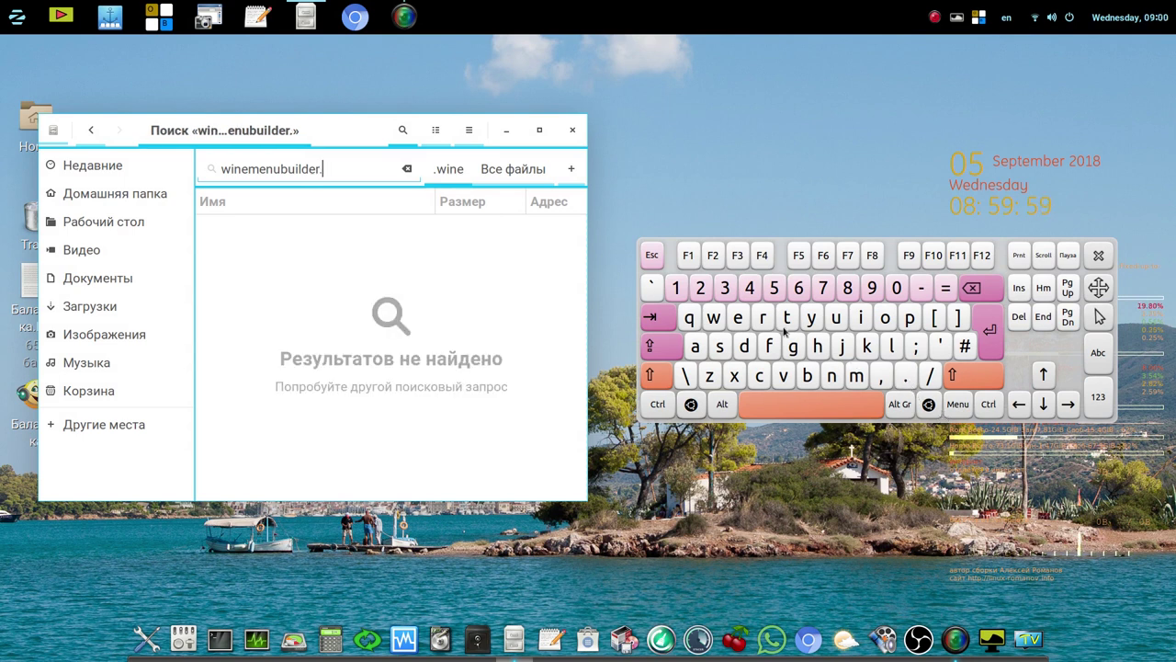
click(745, 321)
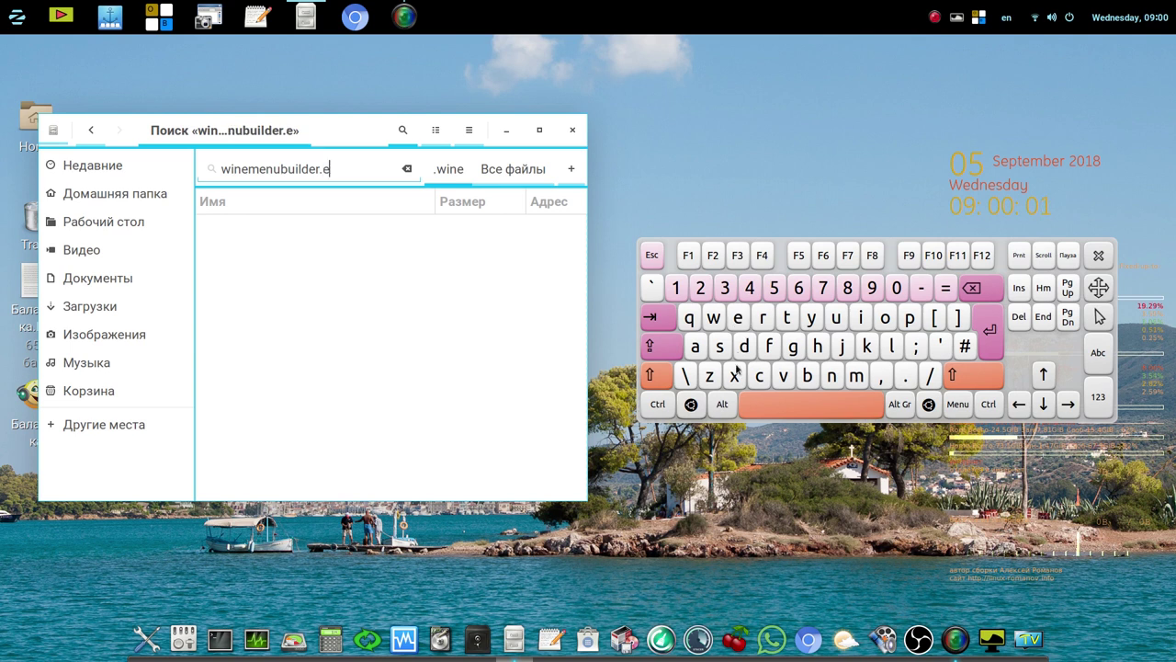
click(735, 377)
click(742, 321)
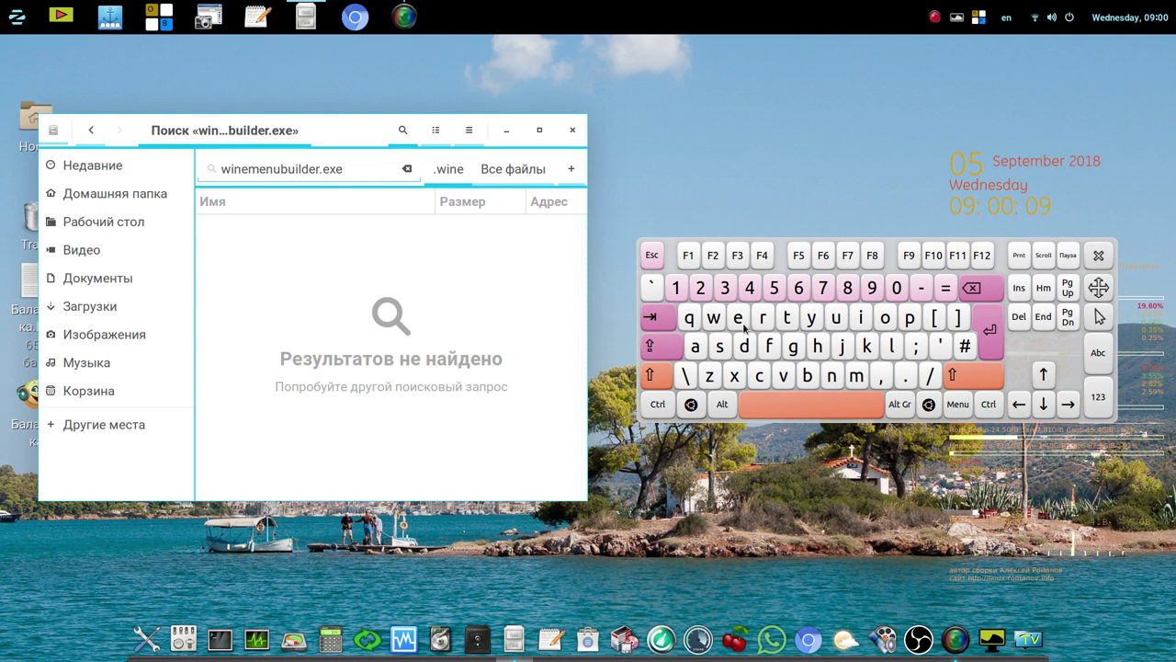
click(1099, 257)
drag(349, 129, 803, 109)
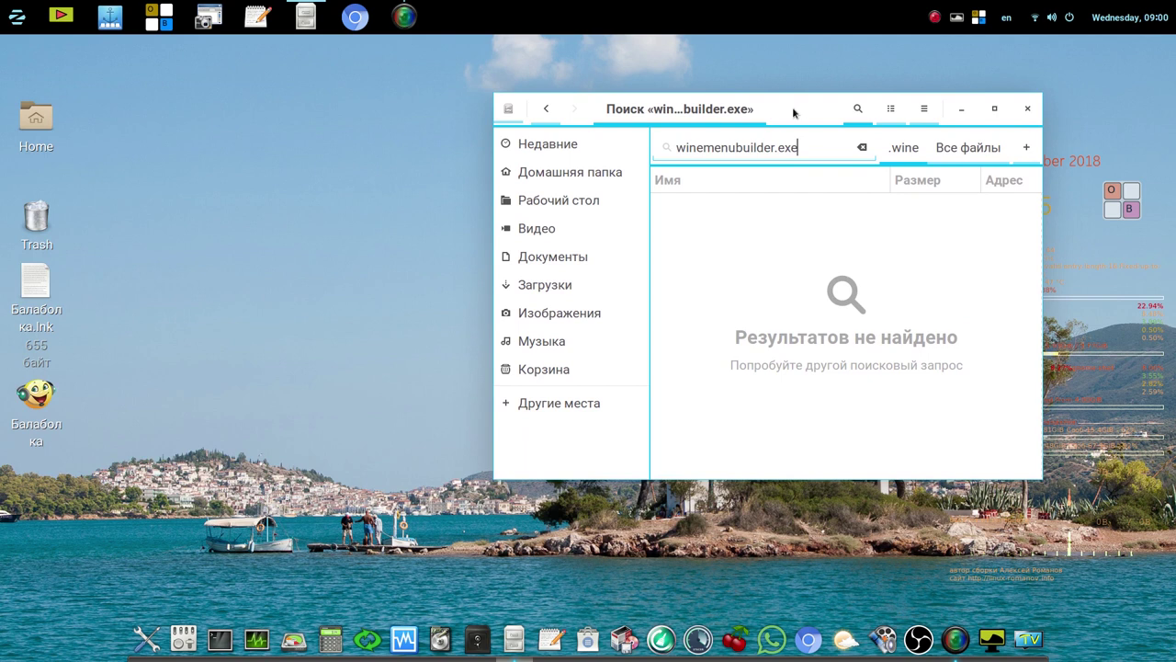
Launch Балаболка from its desktop shortcut and close the file manager window with the winemenubuilder.exe search.
double_click(32, 408)
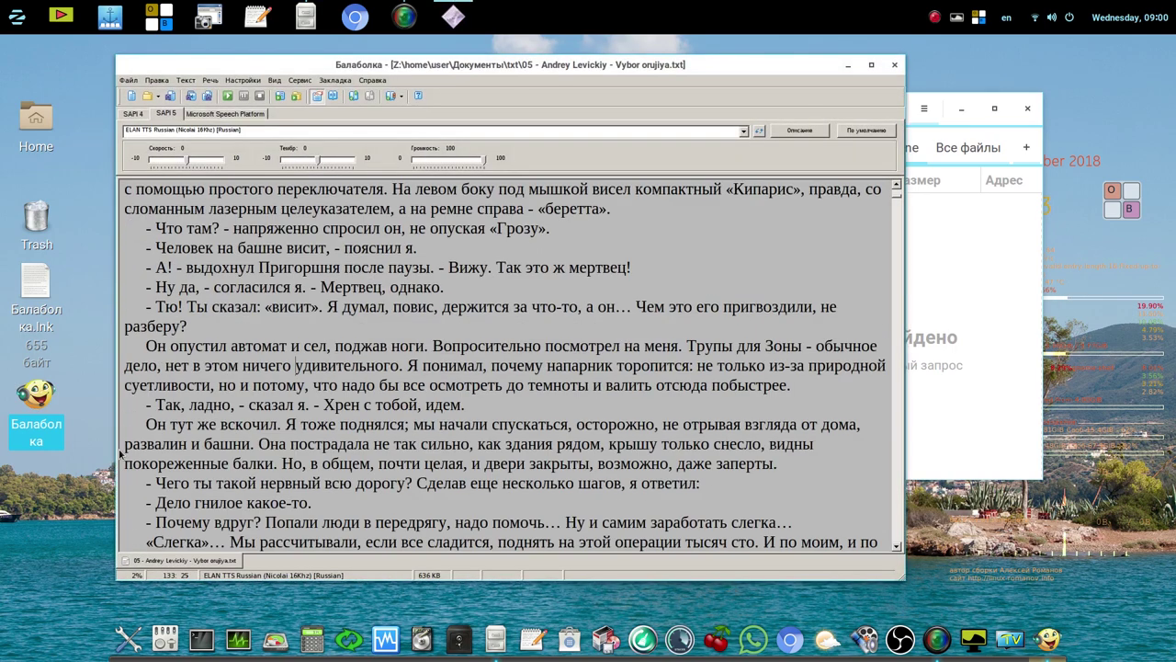
drag(814, 68, 737, 48)
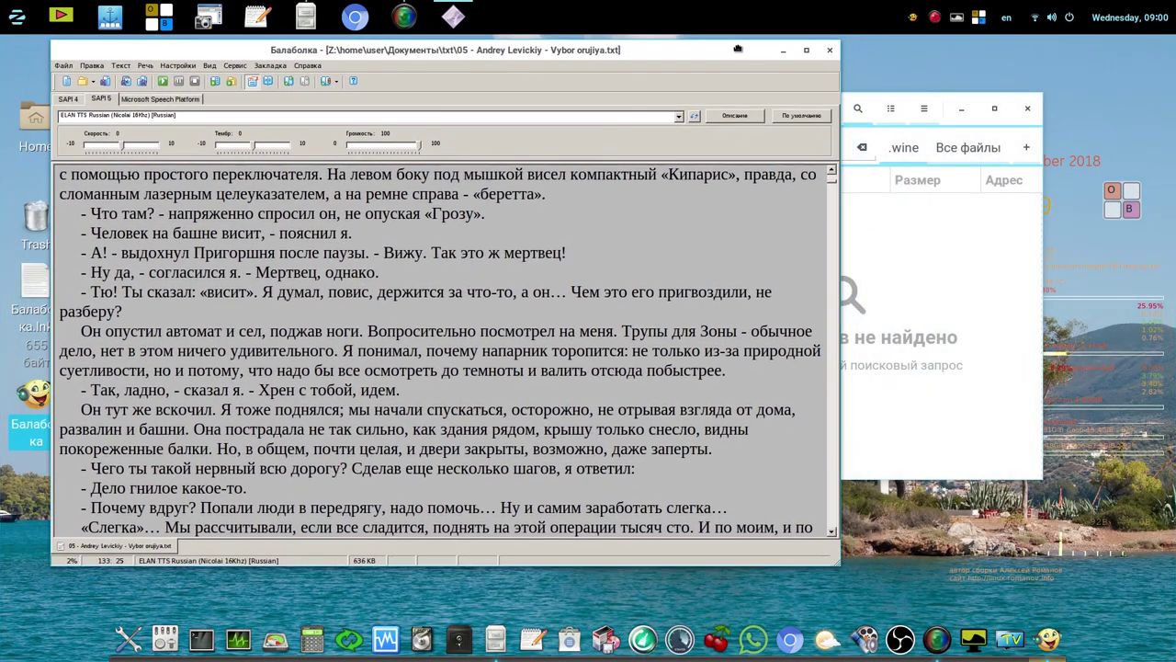
click(944, 230)
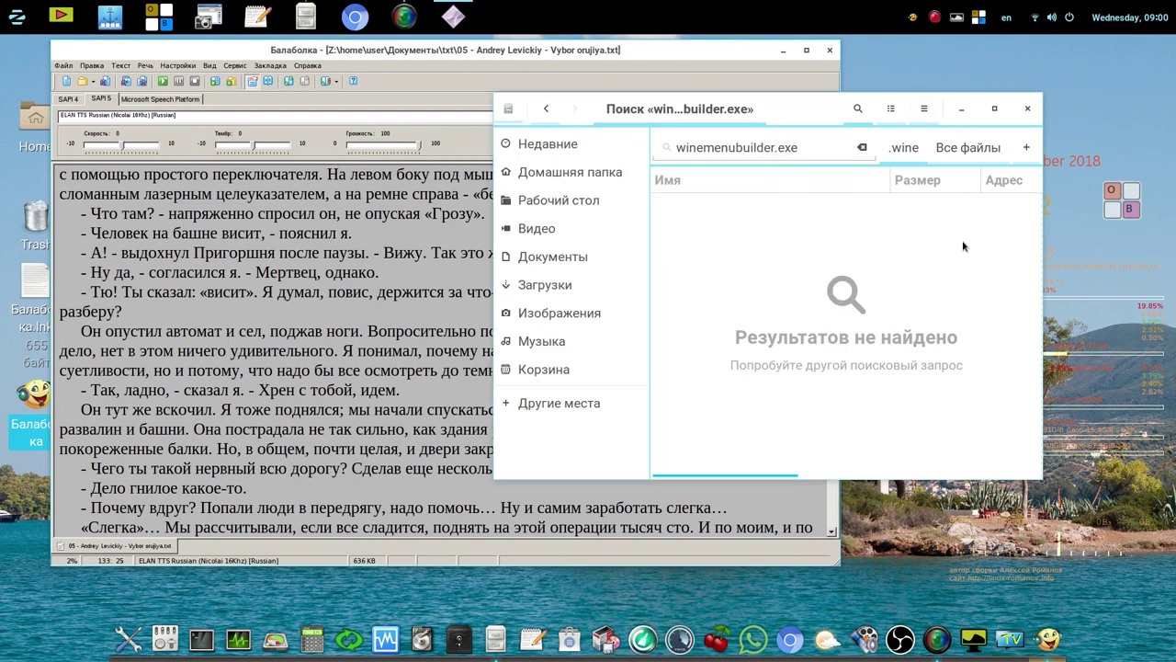
click(1028, 110)
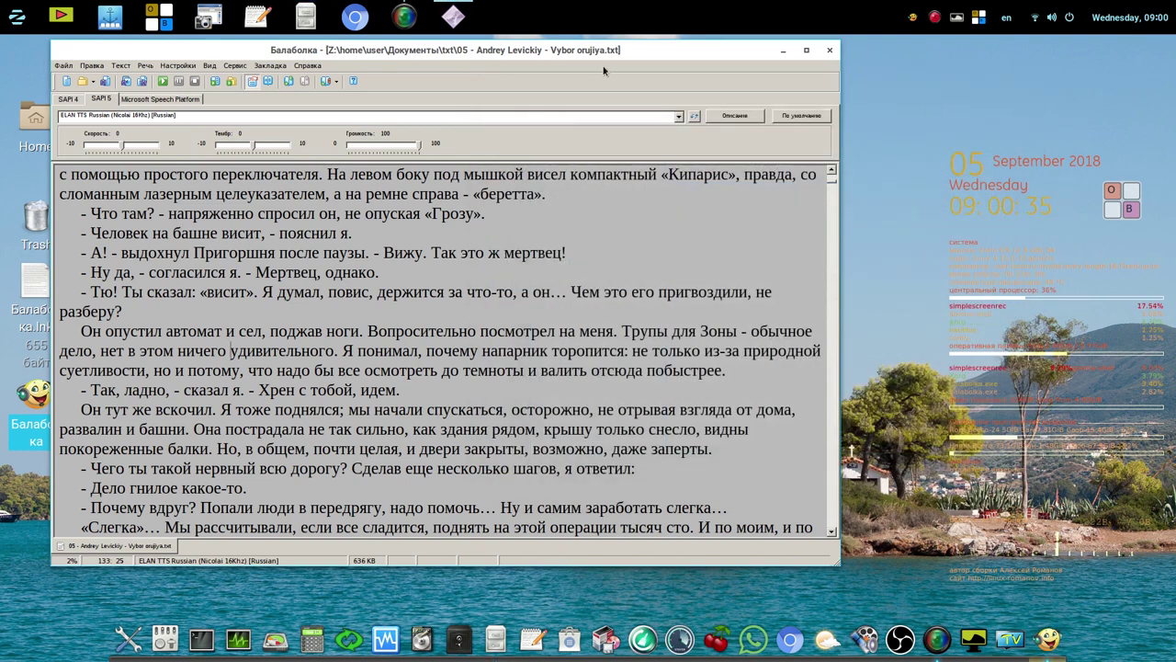
Uncover the desktop icons and move the Балаболка.lnk file to the Trash.
drag(649, 54, 736, 63)
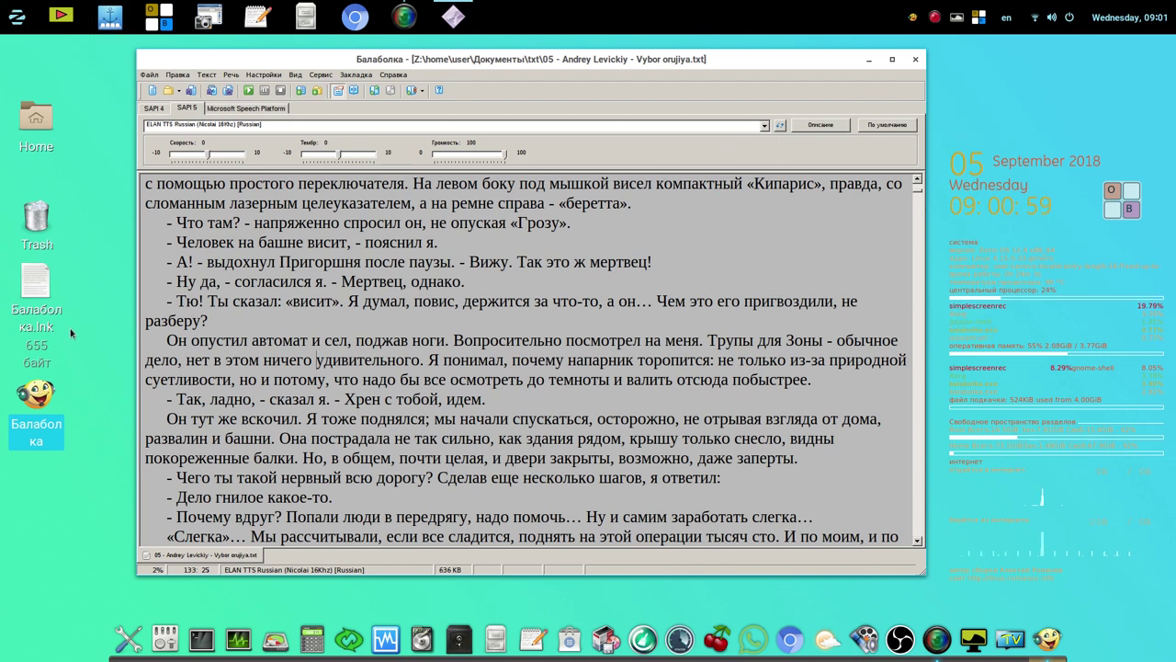
click(43, 298)
drag(43, 298, 38, 221)
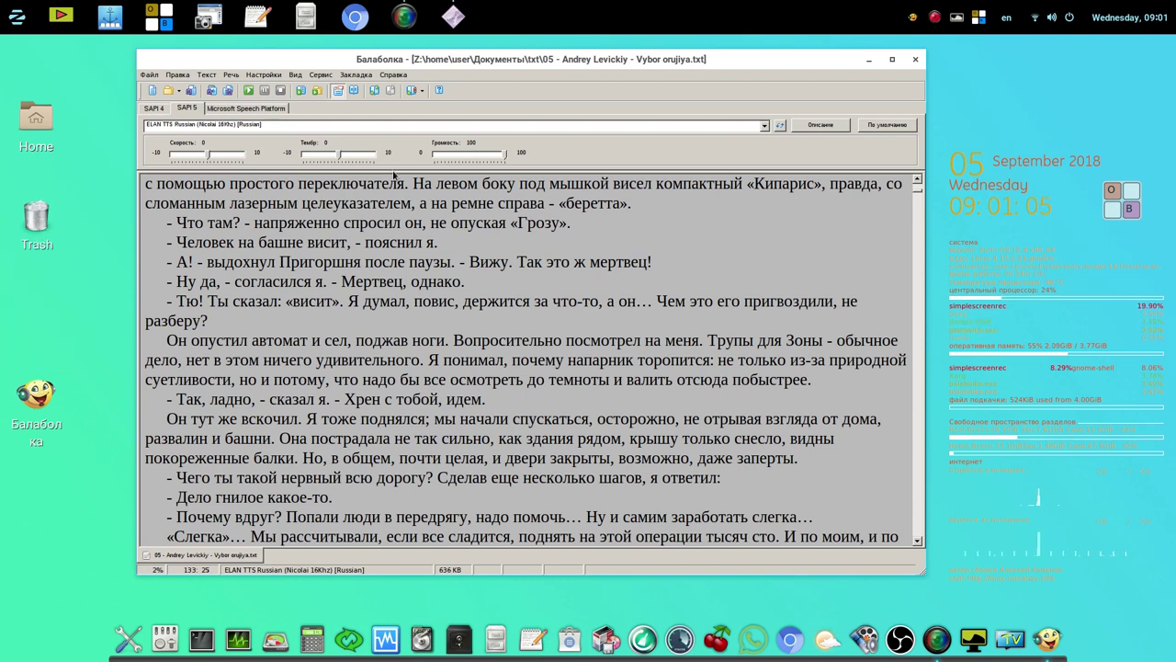
Read the book aloud with the ScanSoft Katerina voice from the paragraph starting «Он опустил автомат», and raise the speech speed to 9.
click(764, 126)
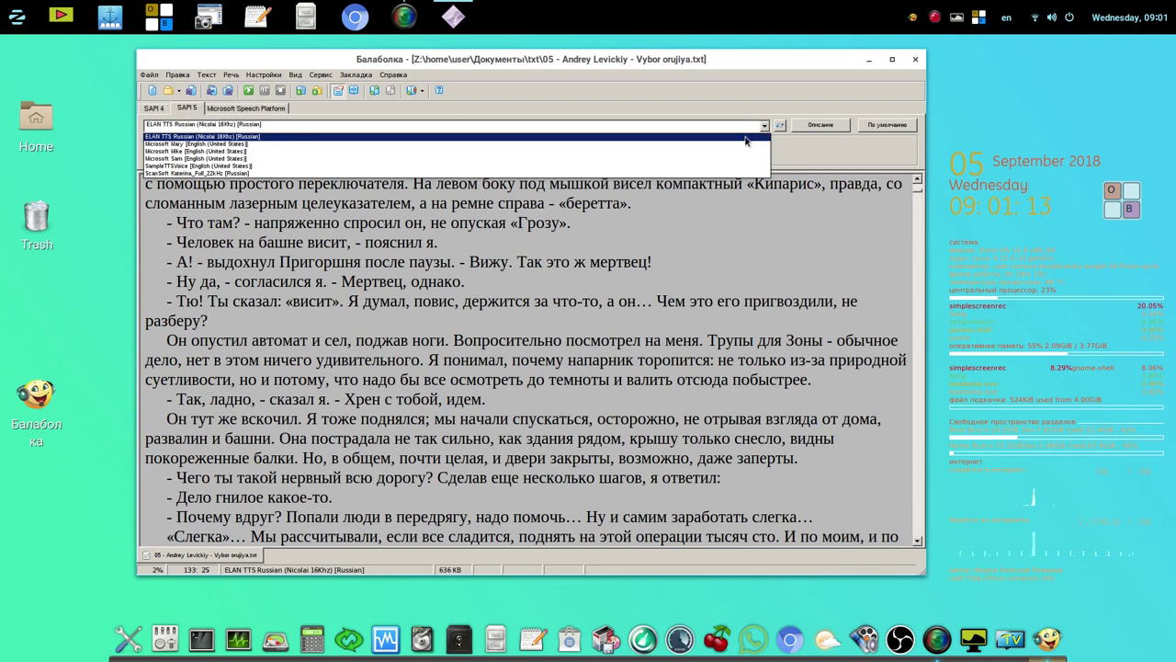
click(716, 173)
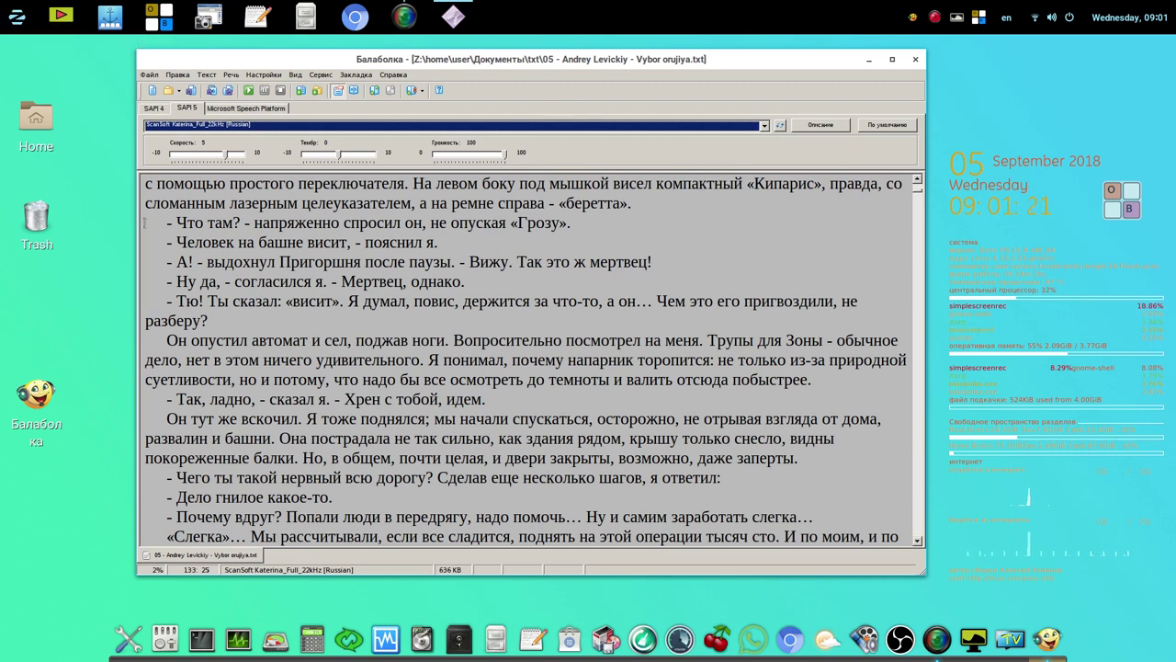
click(169, 339)
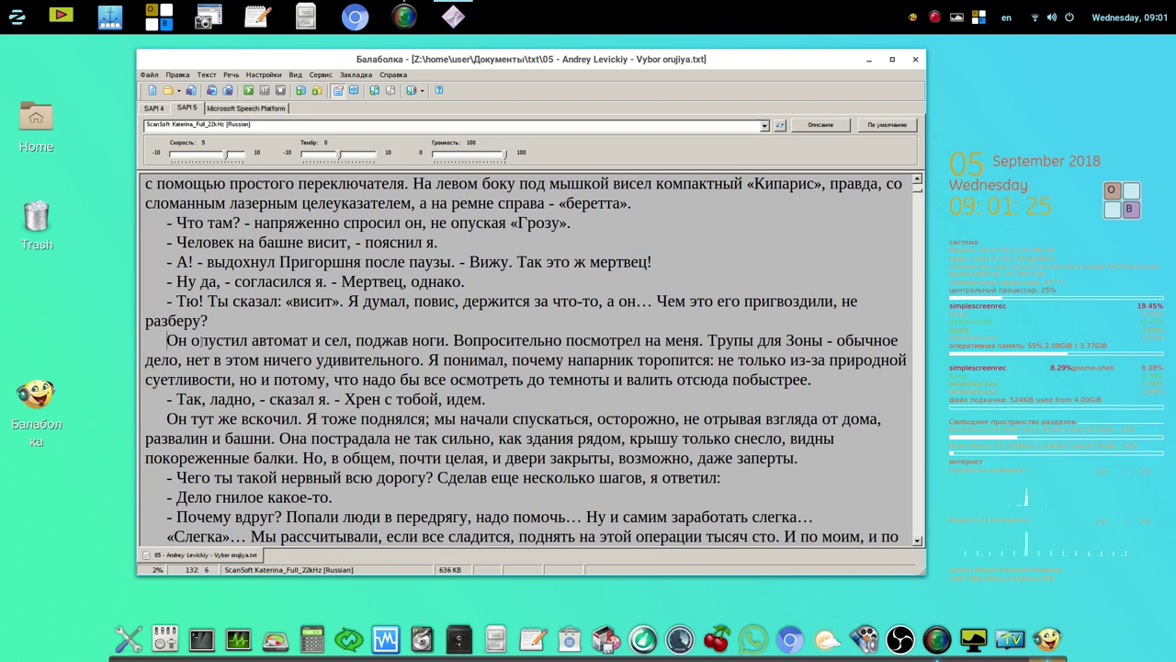
click(250, 92)
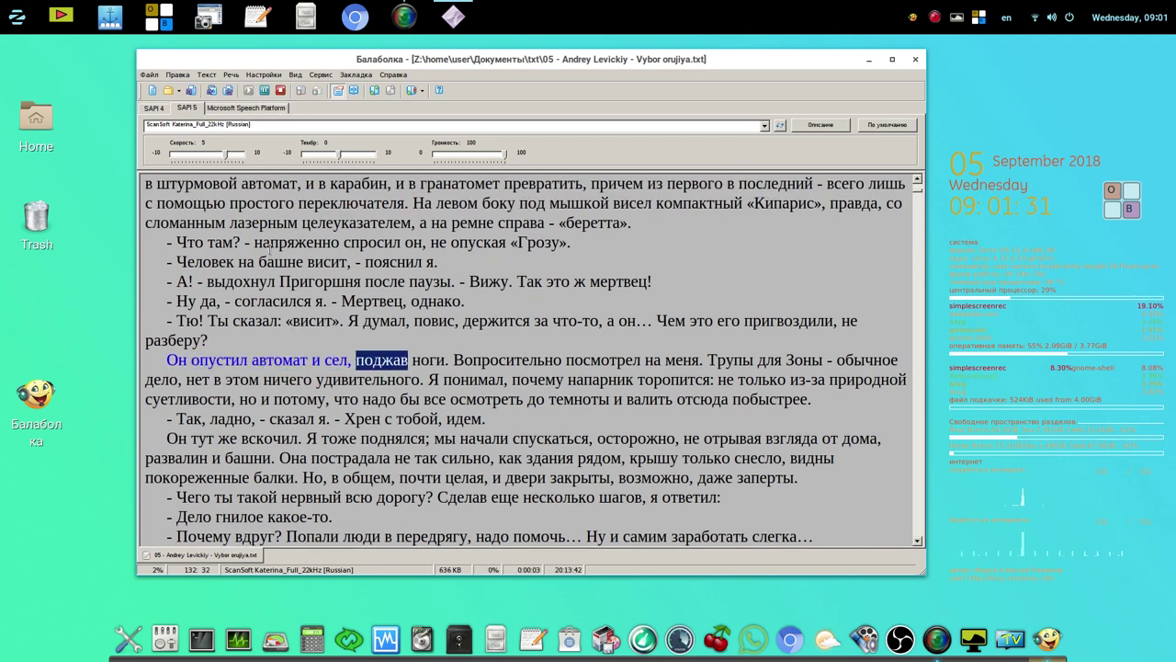
drag(229, 156, 242, 156)
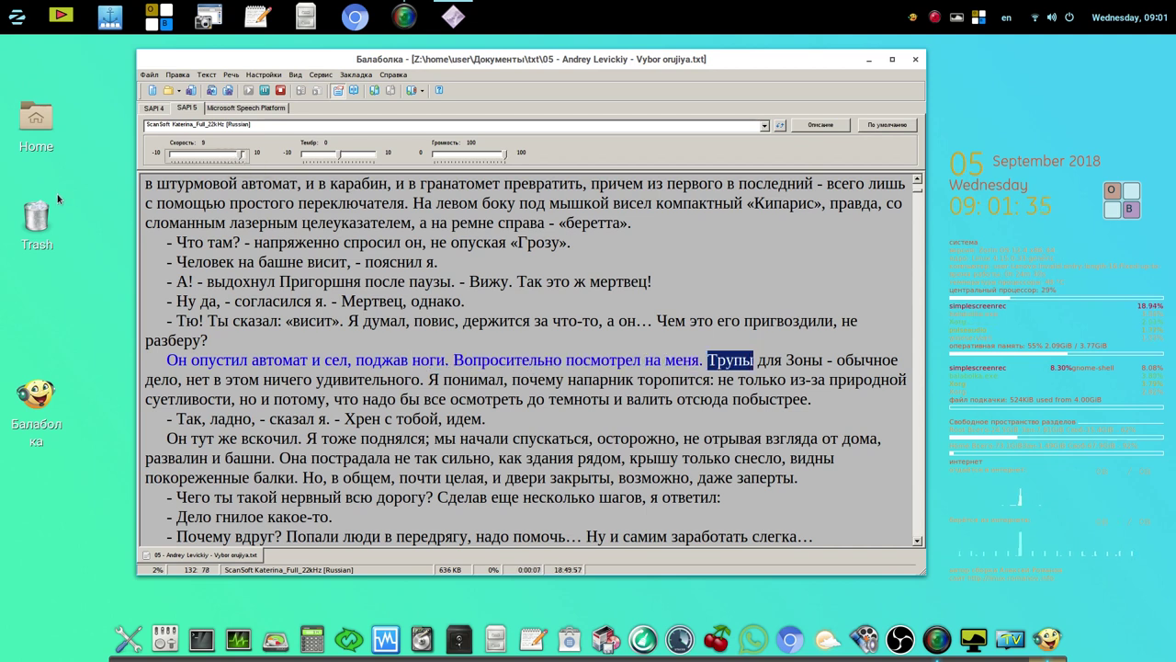